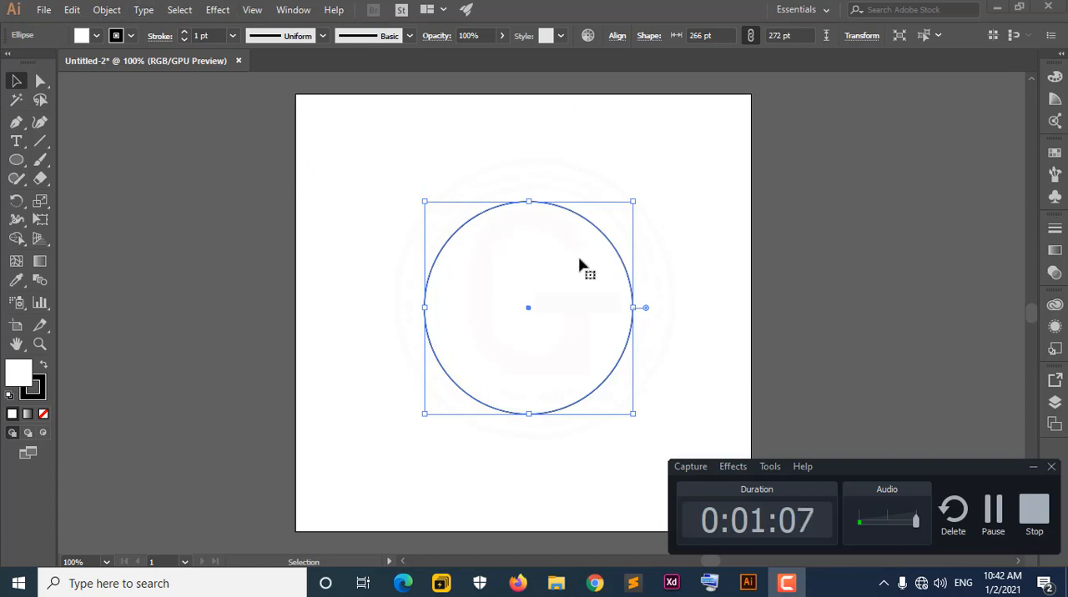
Reposition the circle in the upper middle of the artboard and minimize the floating recorder window.
left_click_drag(563, 279, 539, 262)
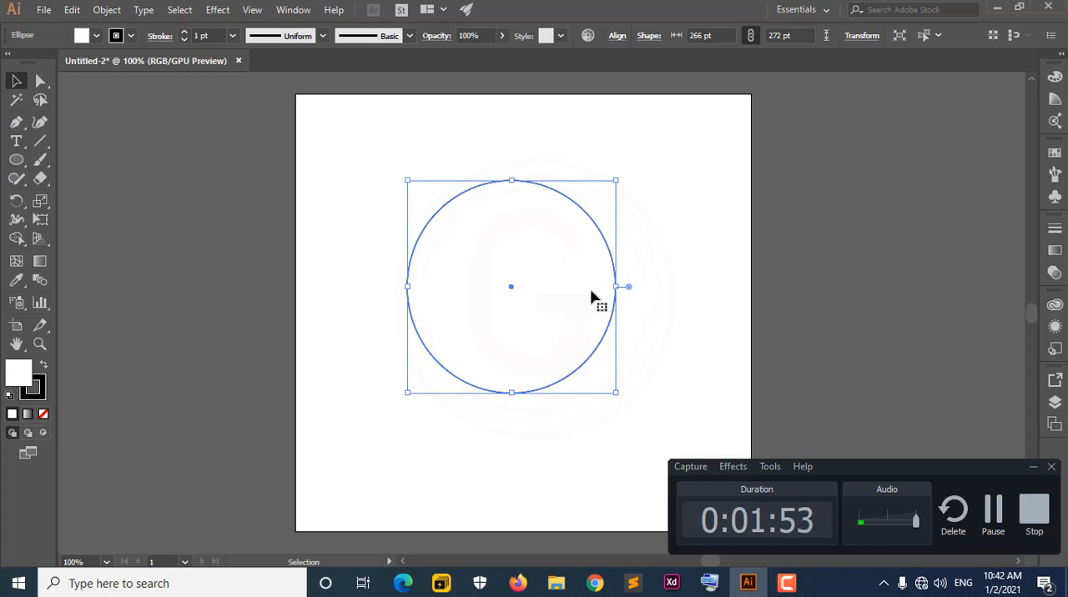
mouse_move(596, 294)
left_mouse_down()
mouse_move(609, 268)
mouse_move(622, 301)
left_mouse_up()
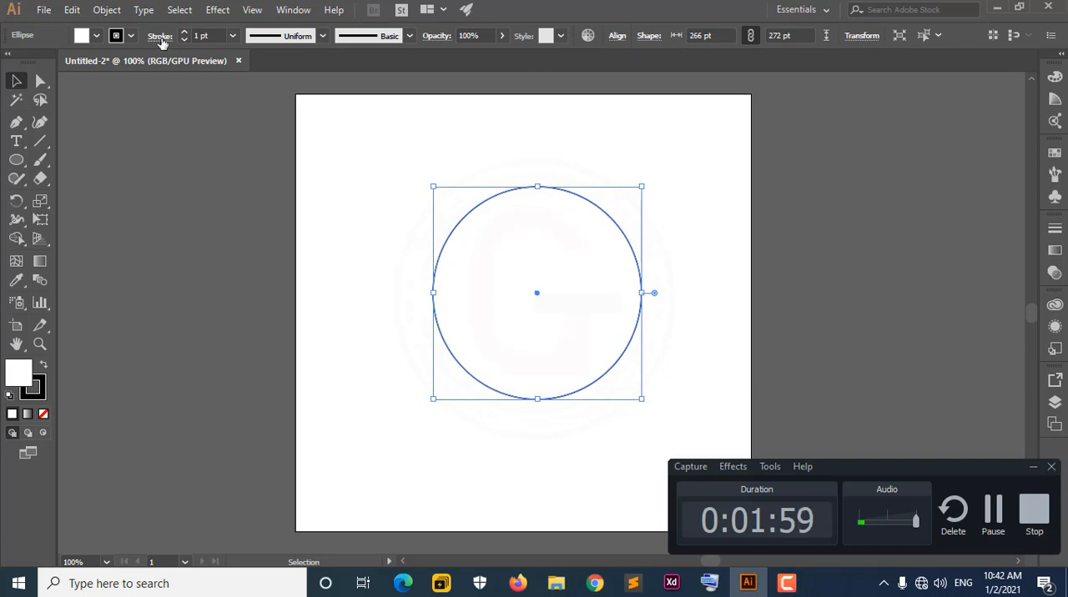
left_click_drag(515, 273, 497, 235)
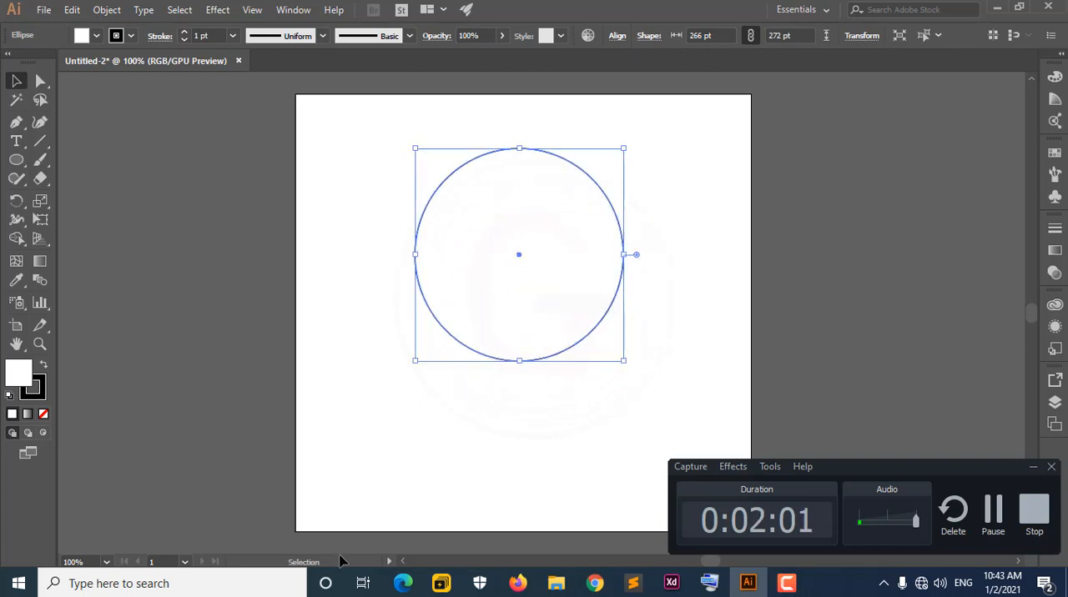
left_click(1033, 467)
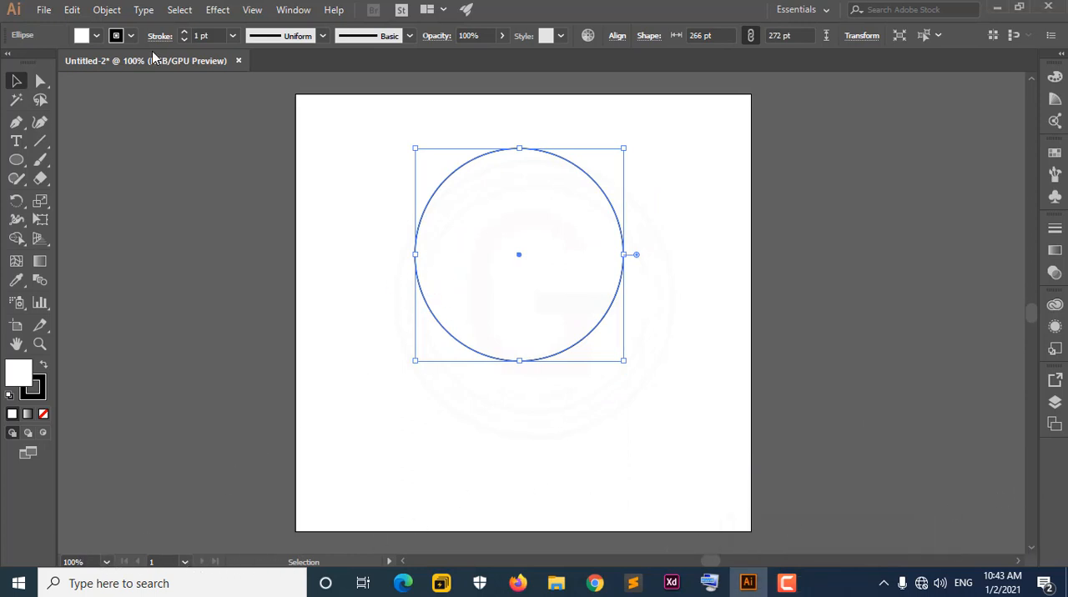
Fill the selected circle with the green colour swatch.
left_click(96, 36)
left_click(55, 73)
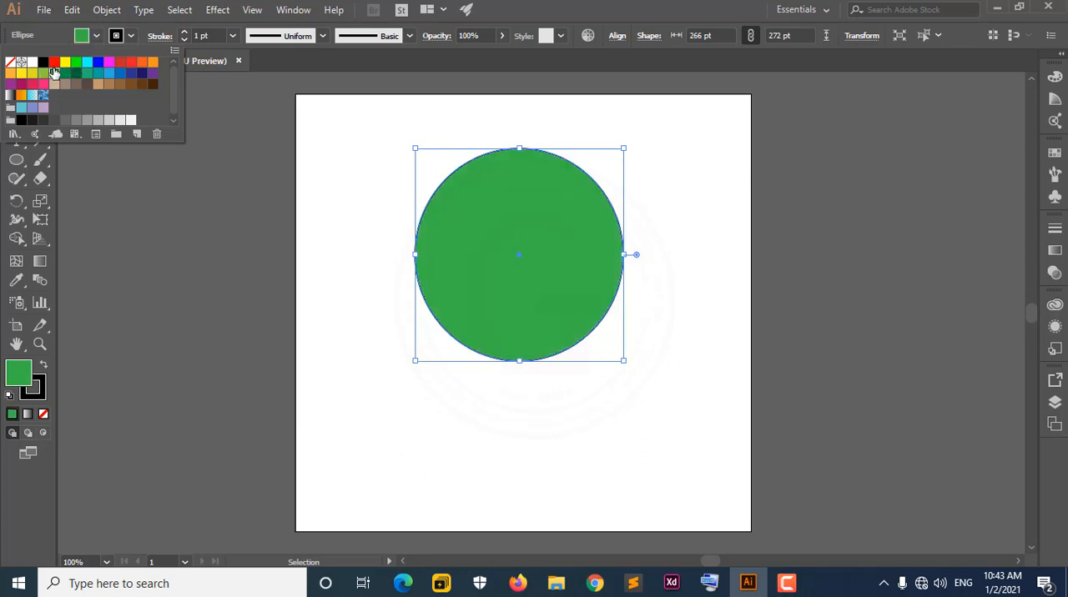
left_click(546, 5)
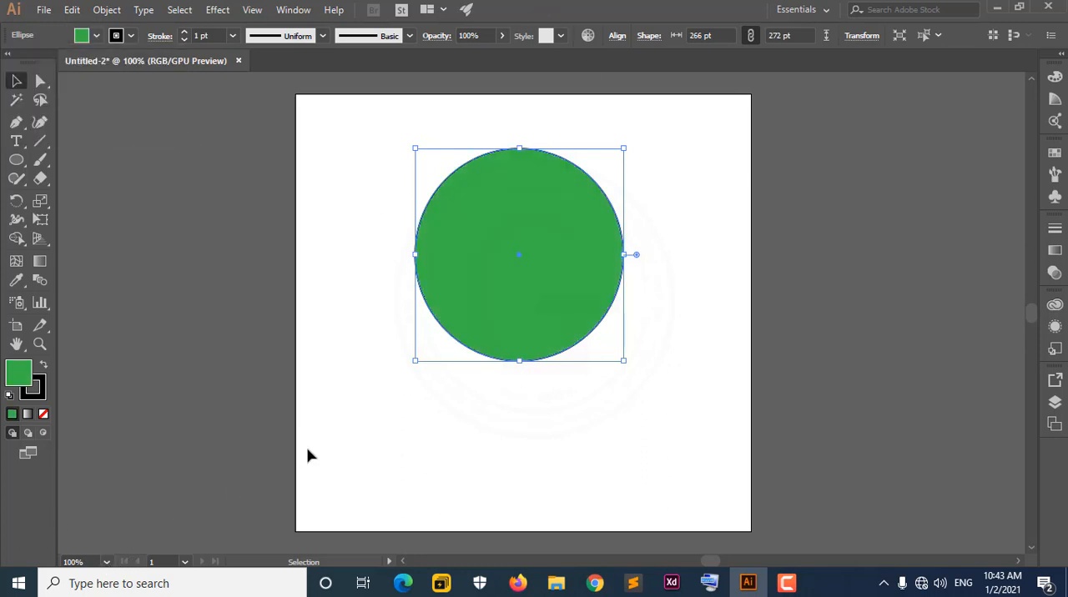
Set the document zoom to 150% and check the artboard navigation list.
left_click(114, 564)
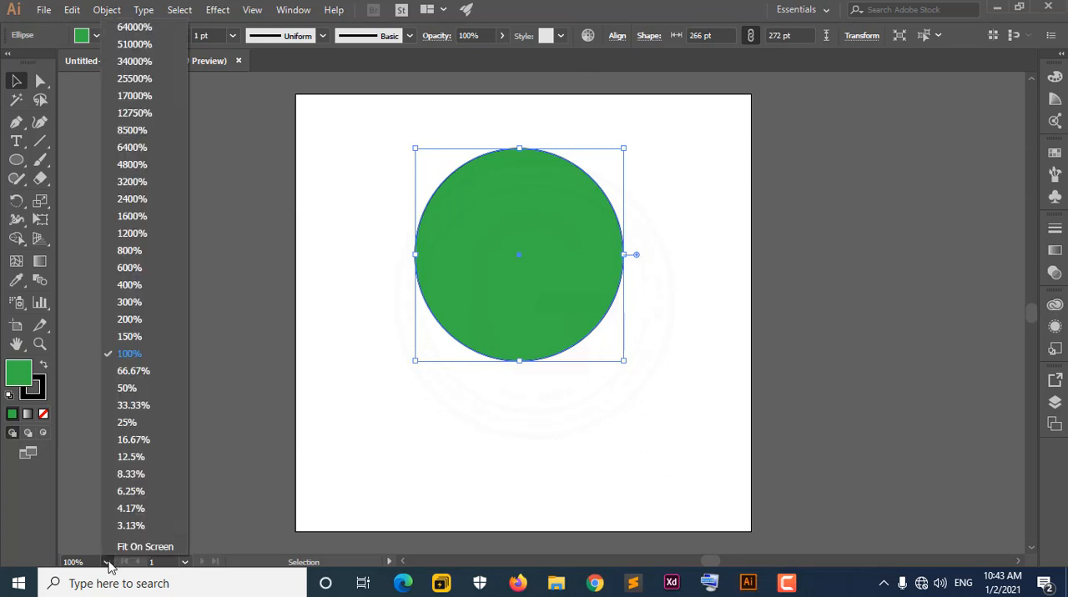
left_click(125, 340)
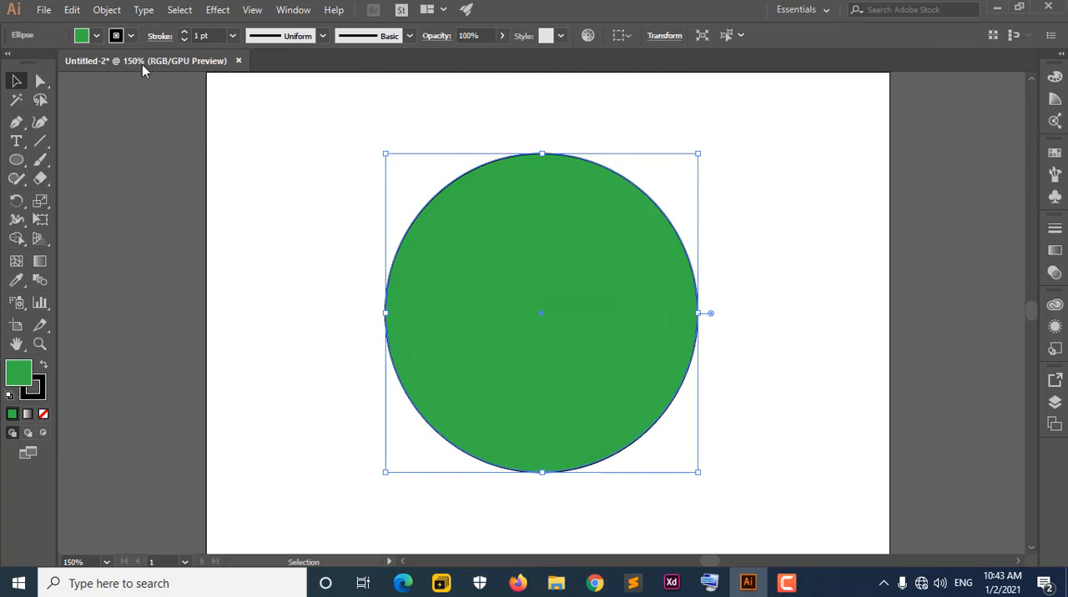
left_click(151, 562)
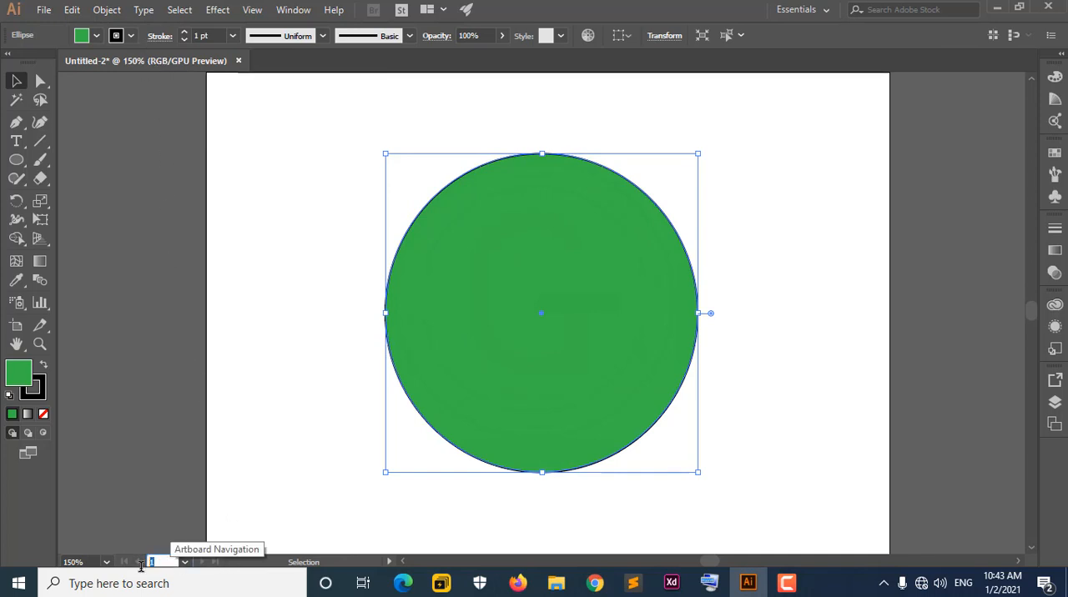
left_click(184, 564)
left_click(186, 563)
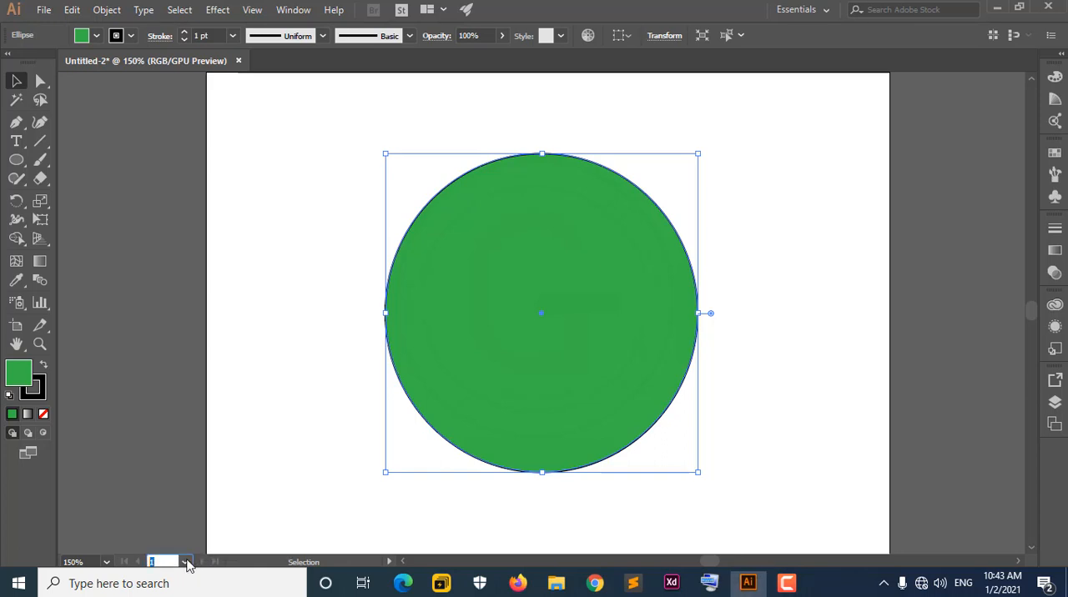
left_click(186, 563)
left_click(268, 452)
left_click(268, 458)
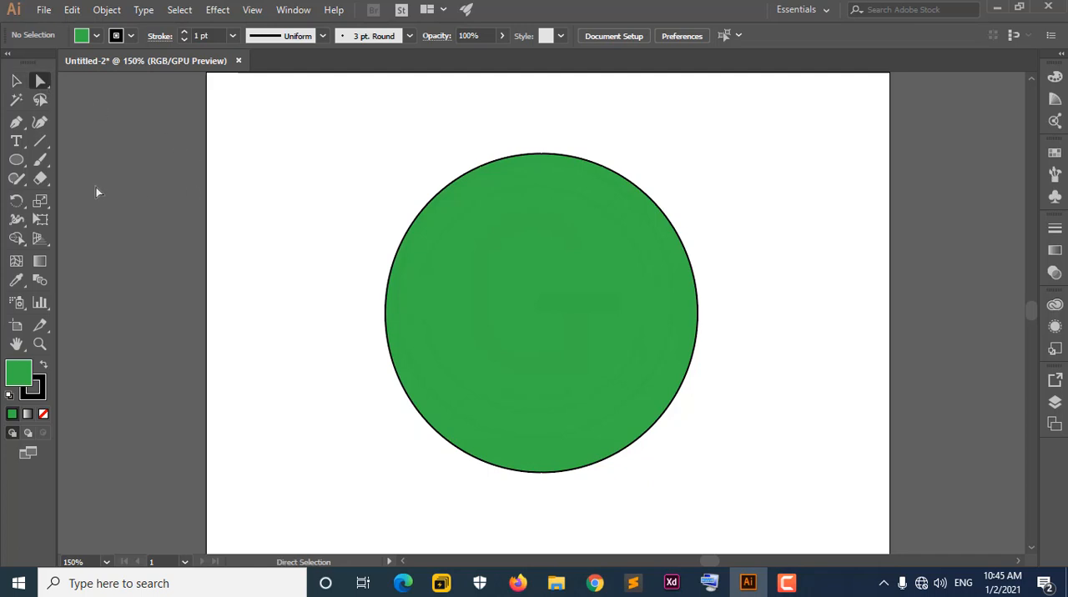
Switch to the Selection tool and back to the Direct Selection tool.
left_click(40, 82)
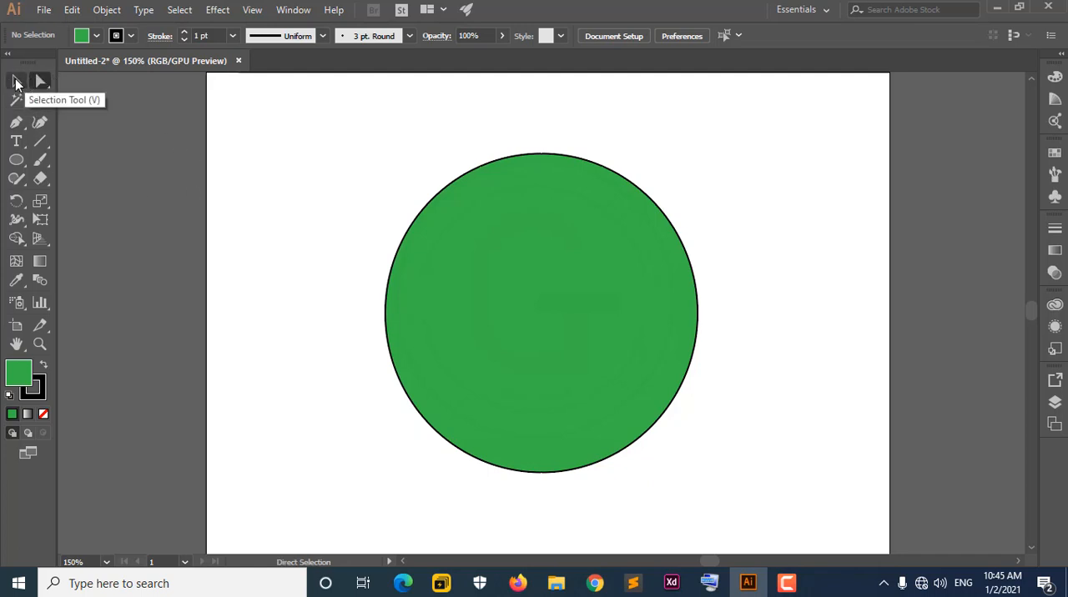
left_click(16, 81)
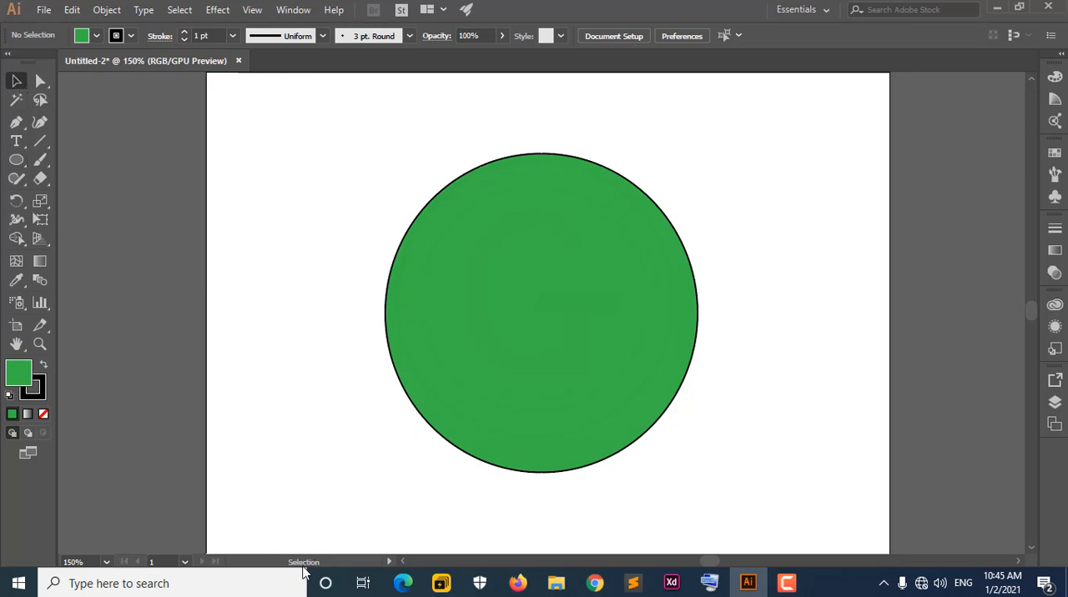
left_click(40, 82)
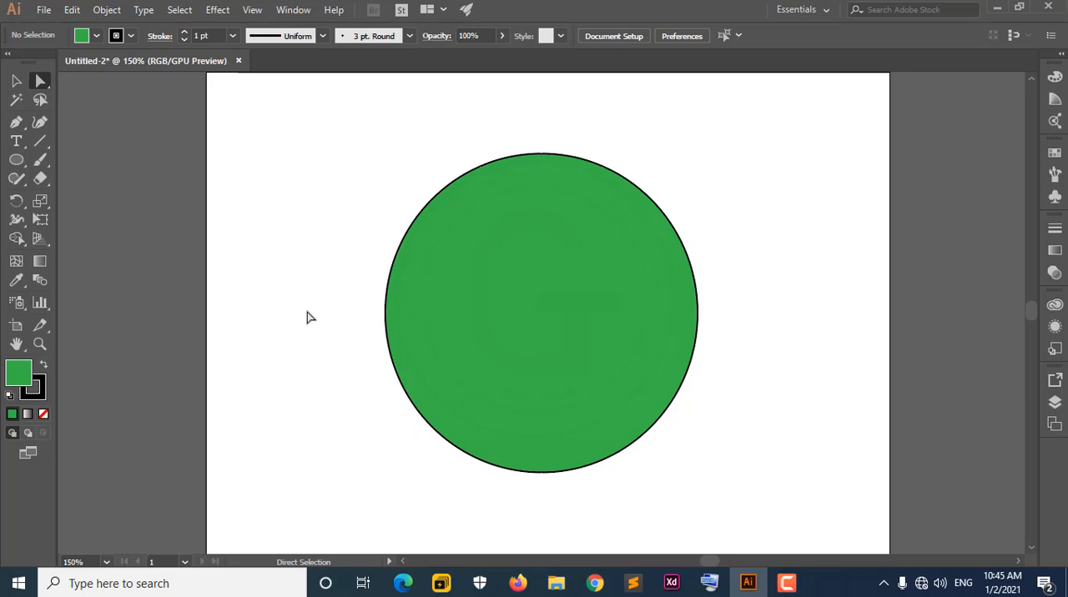
Alternate between the Group Selection and Direct Selection tools, ending with Direct Selection active.
left_click(43, 85)
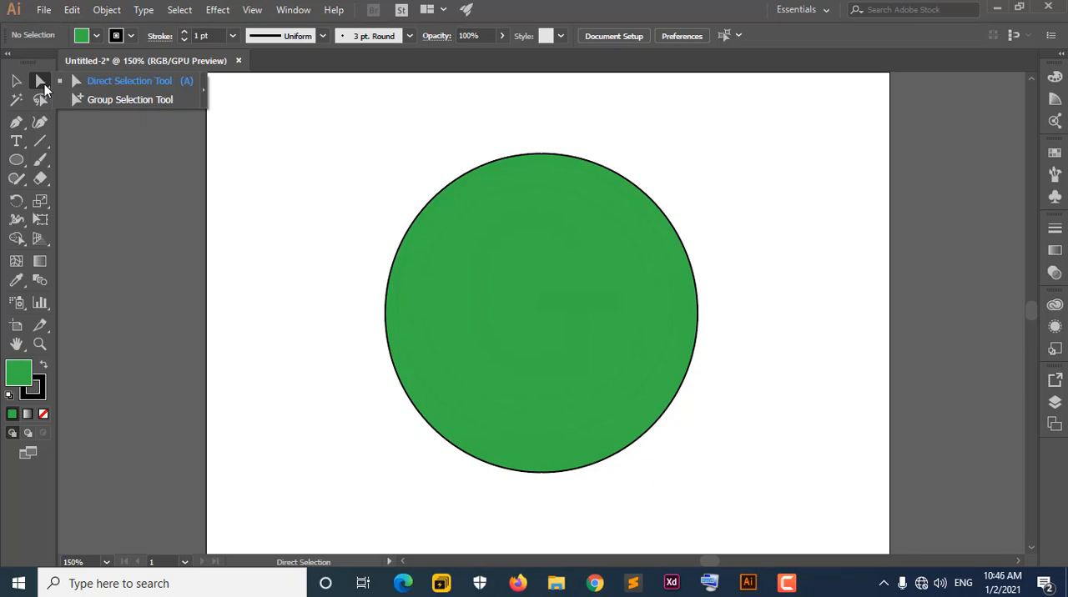
left_click(135, 100)
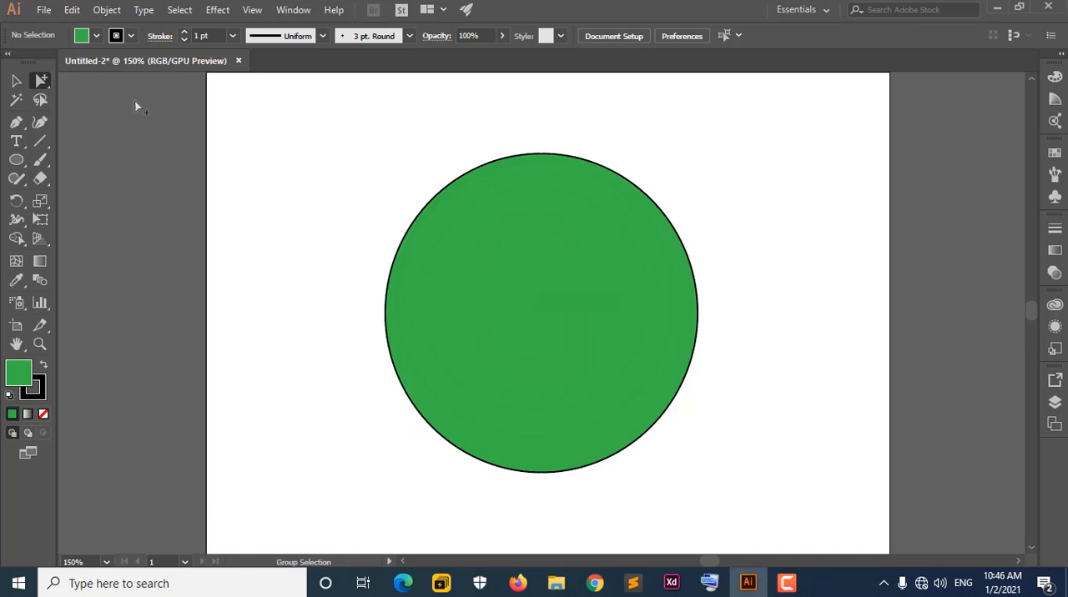
left_click(47, 86)
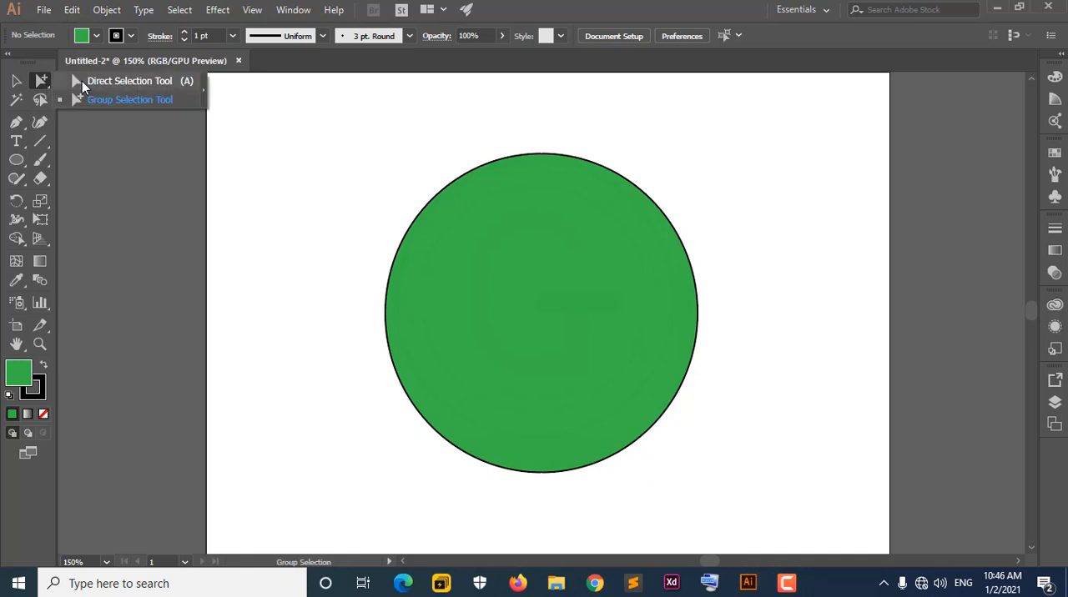
left_click(81, 81)
left_click(40, 81)
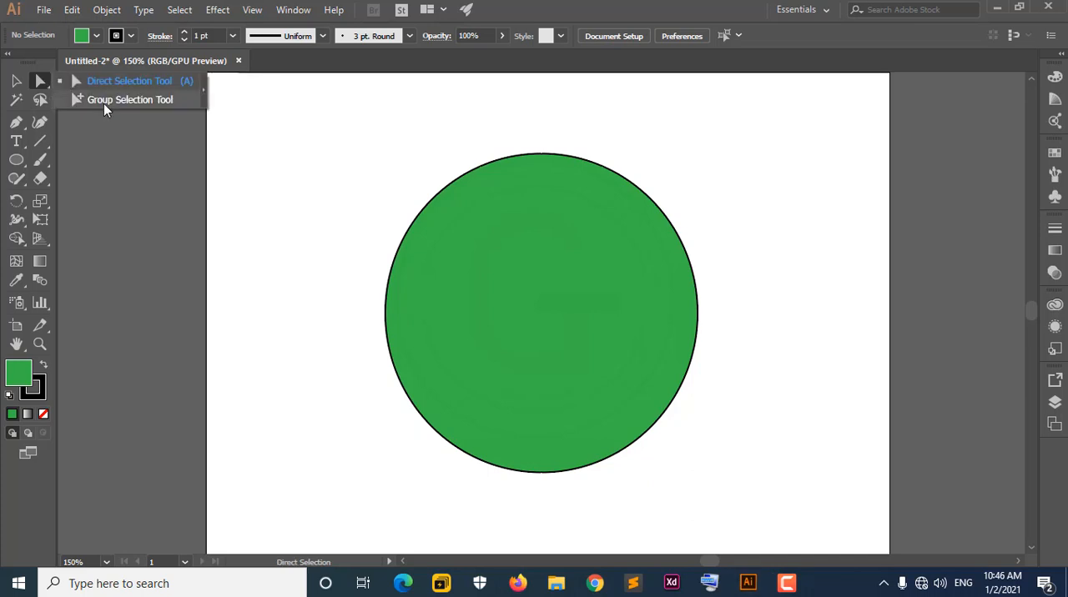
left_click(103, 102)
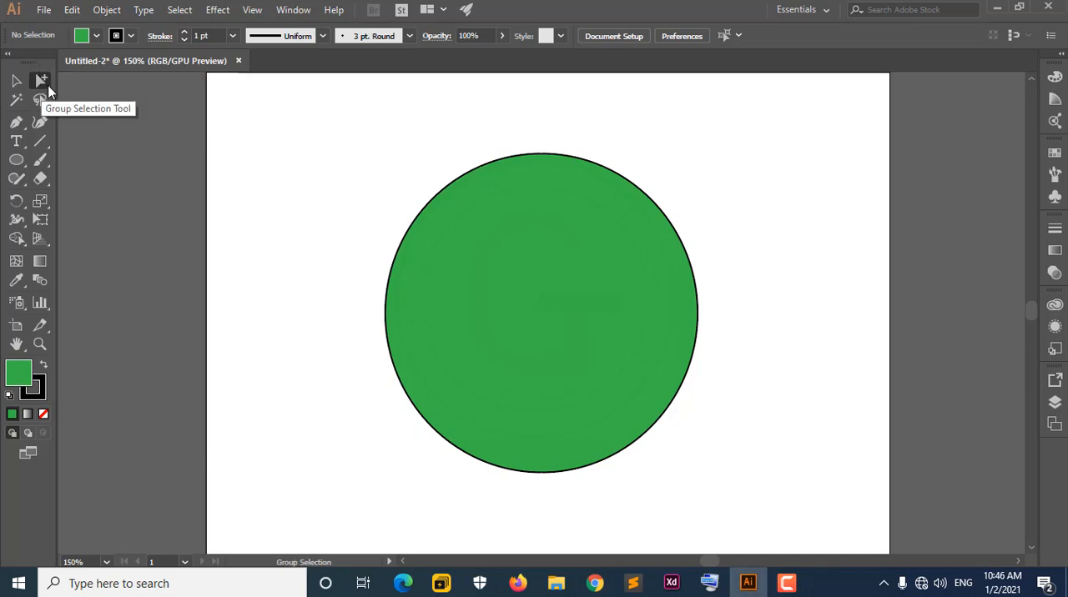
left_click(46, 86)
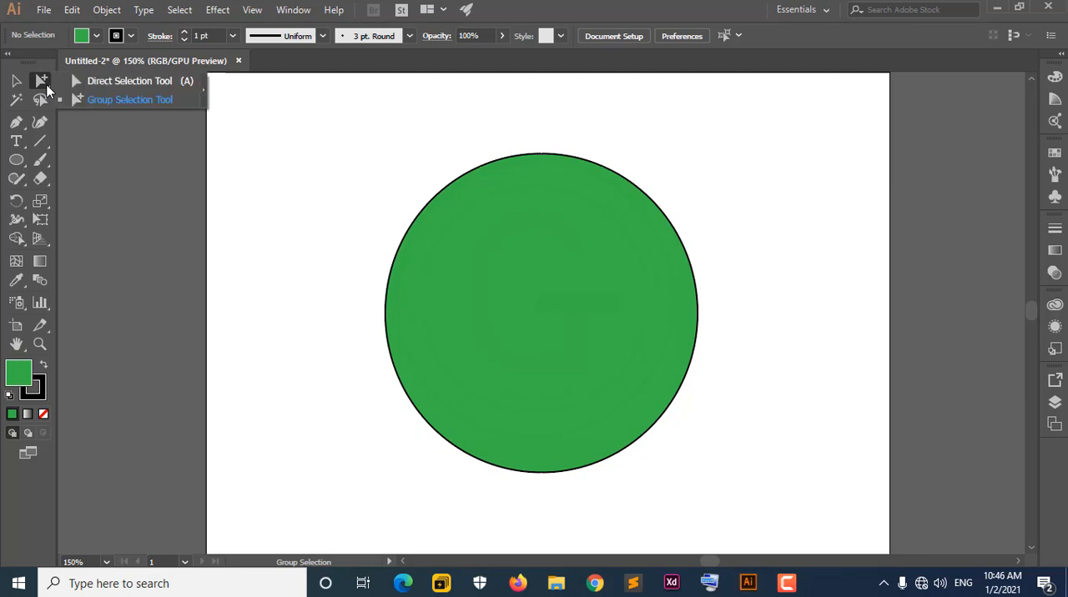
left_click(79, 84)
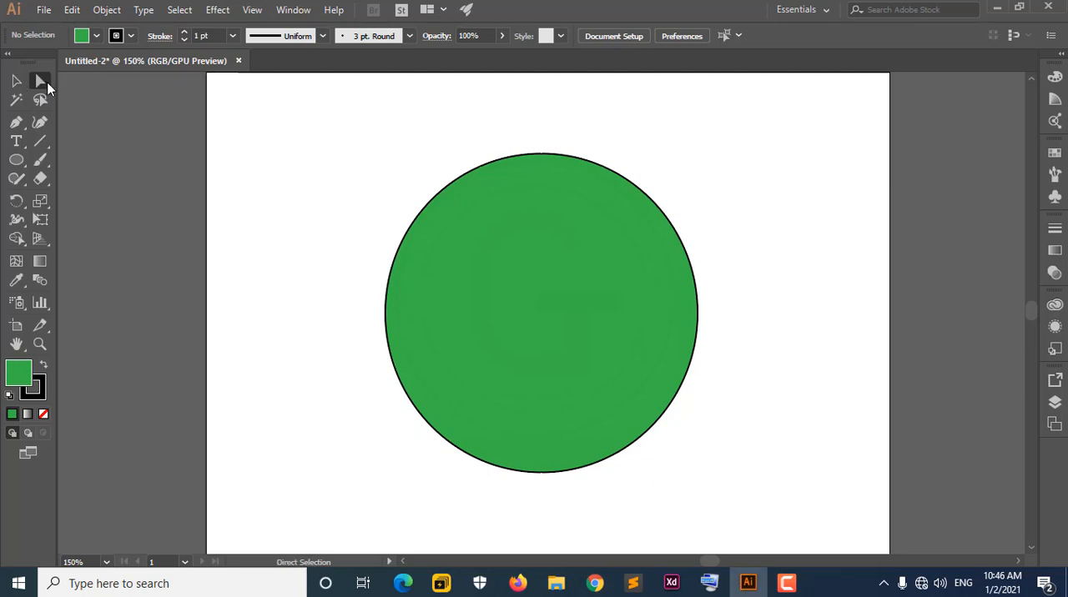
left_click(46, 87)
left_click(88, 102)
left_click(46, 87)
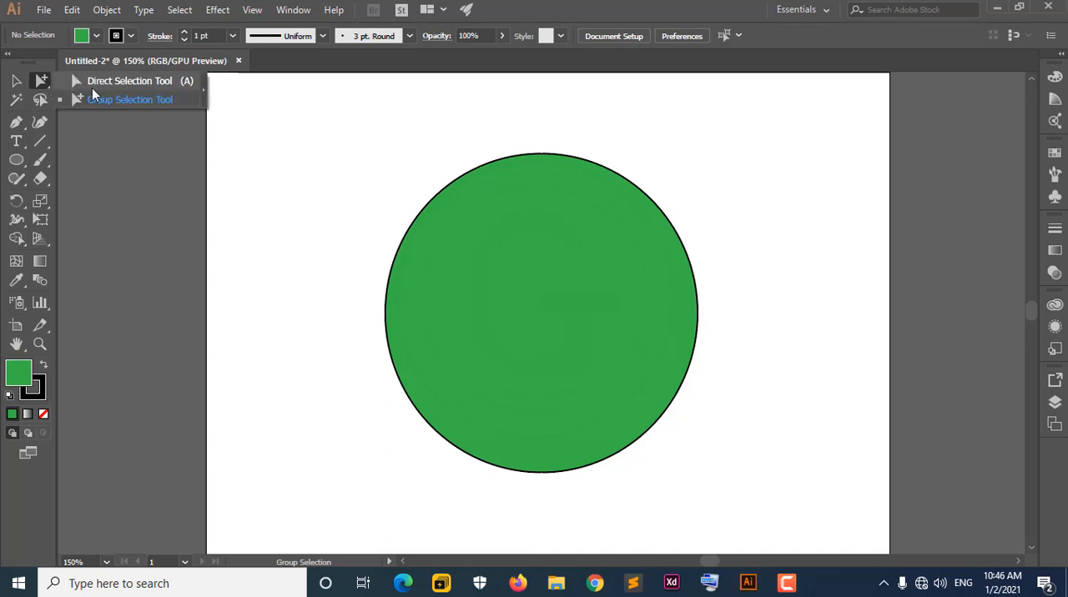
left_click(91, 86)
left_click(46, 86)
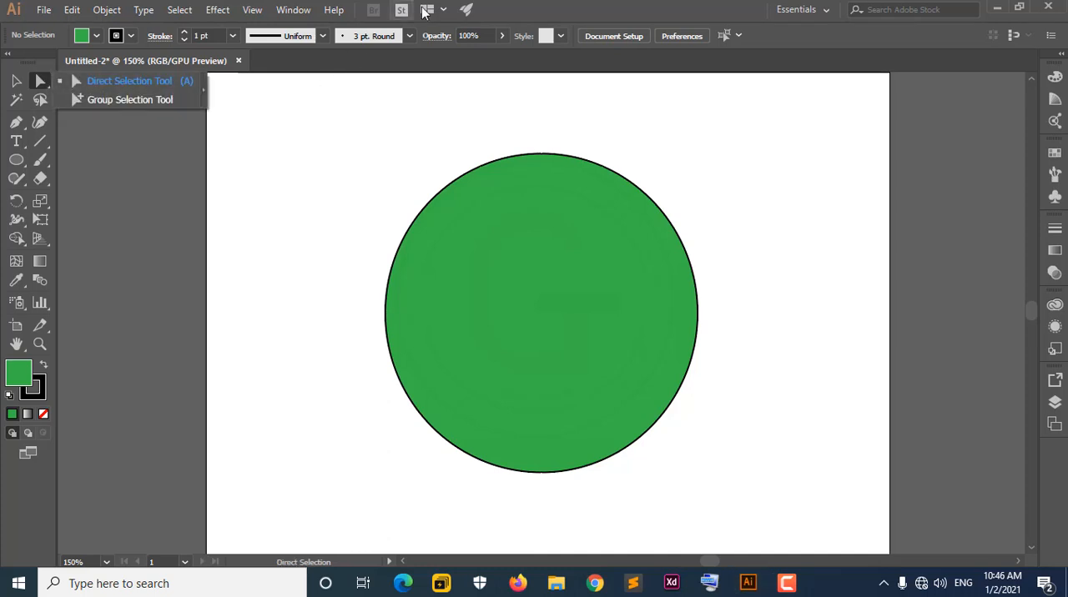
left_click(487, 52)
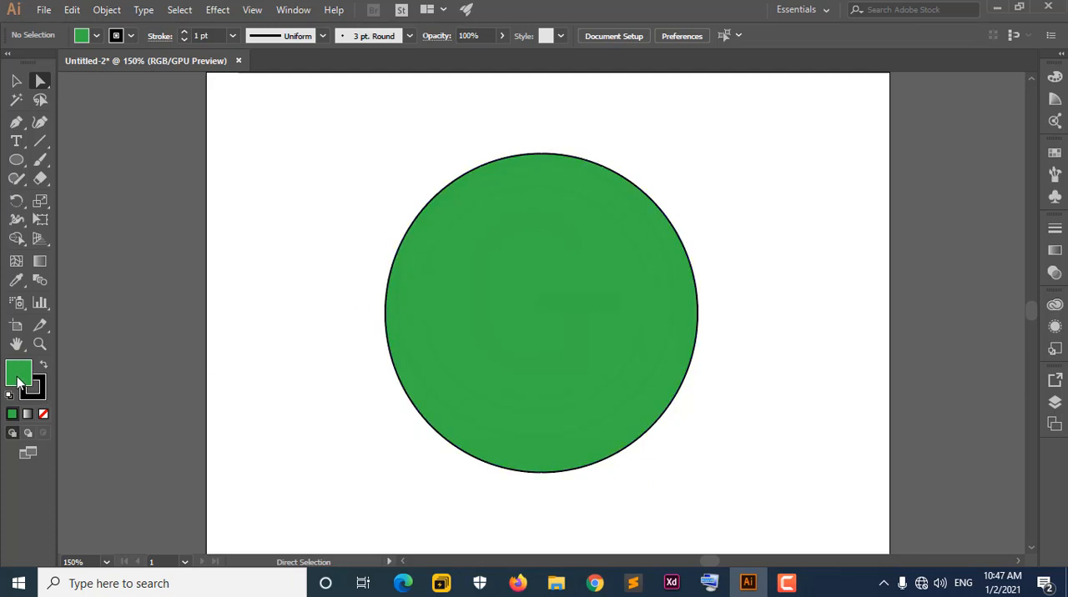
Select and deselect the green circle, and look through the fill and stroke colour options.
left_click(556, 345)
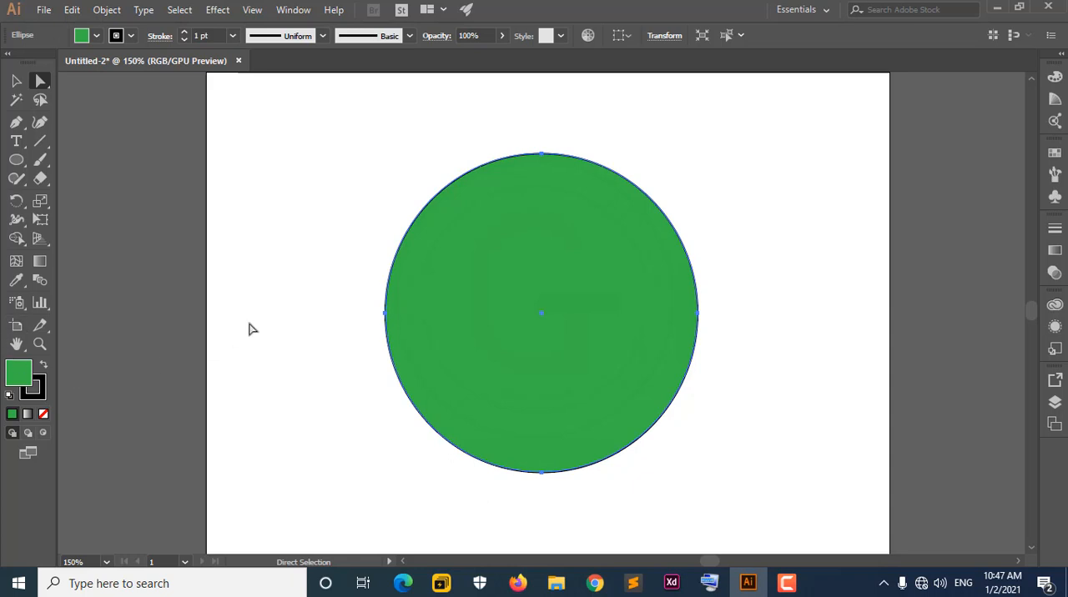
left_click(308, 278)
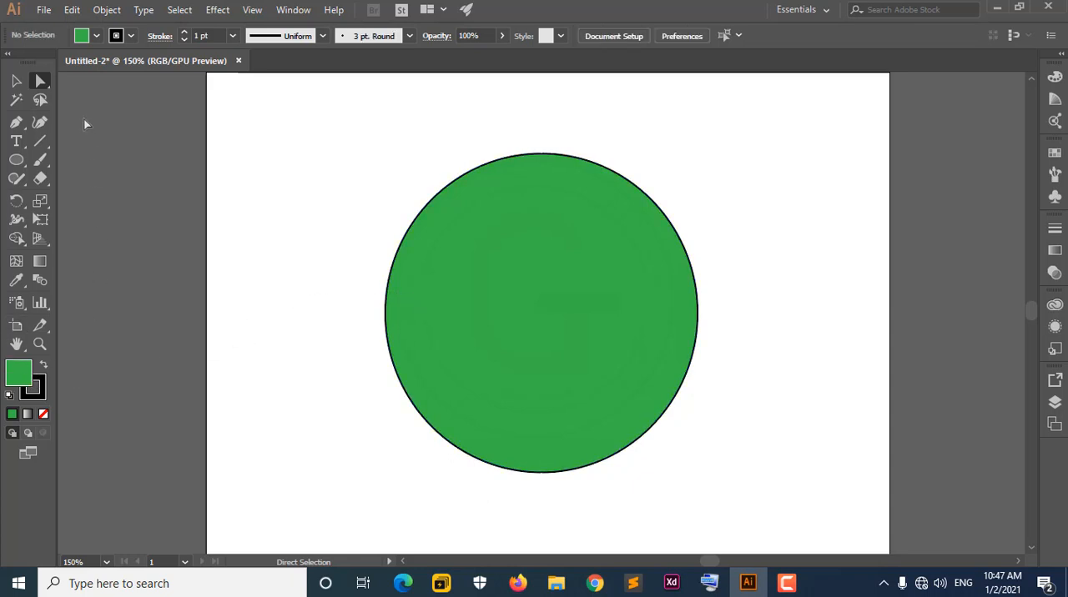
left_click(95, 38)
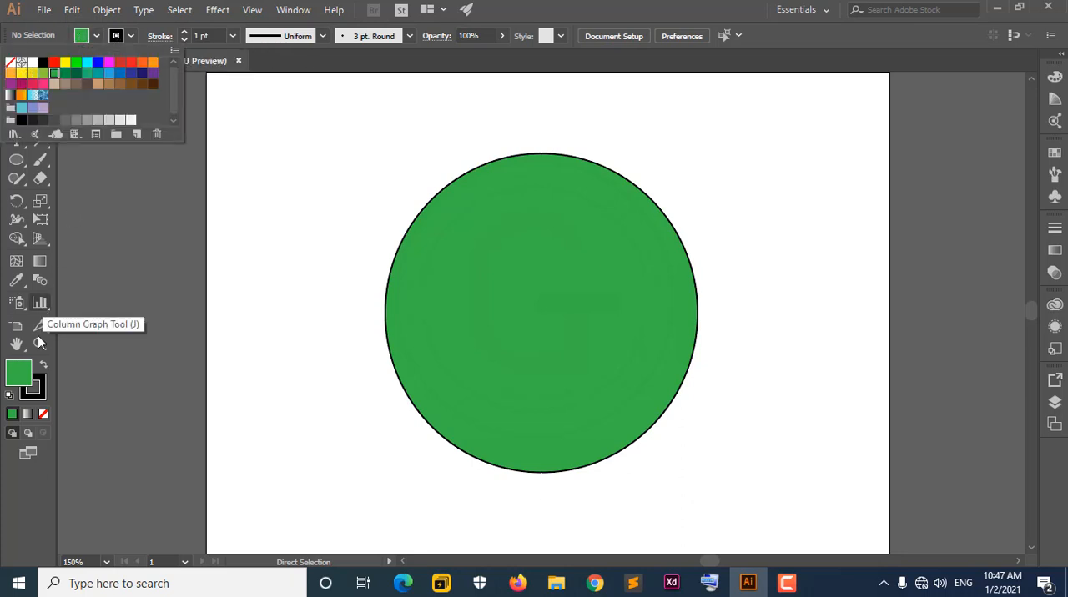
left_click(133, 35)
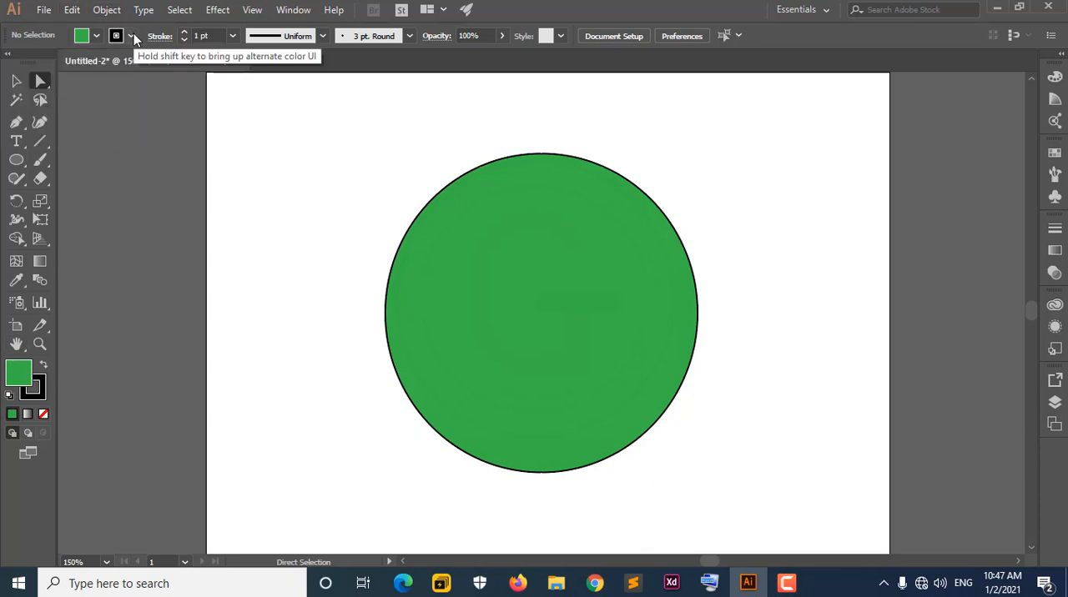
left_click(491, 250)
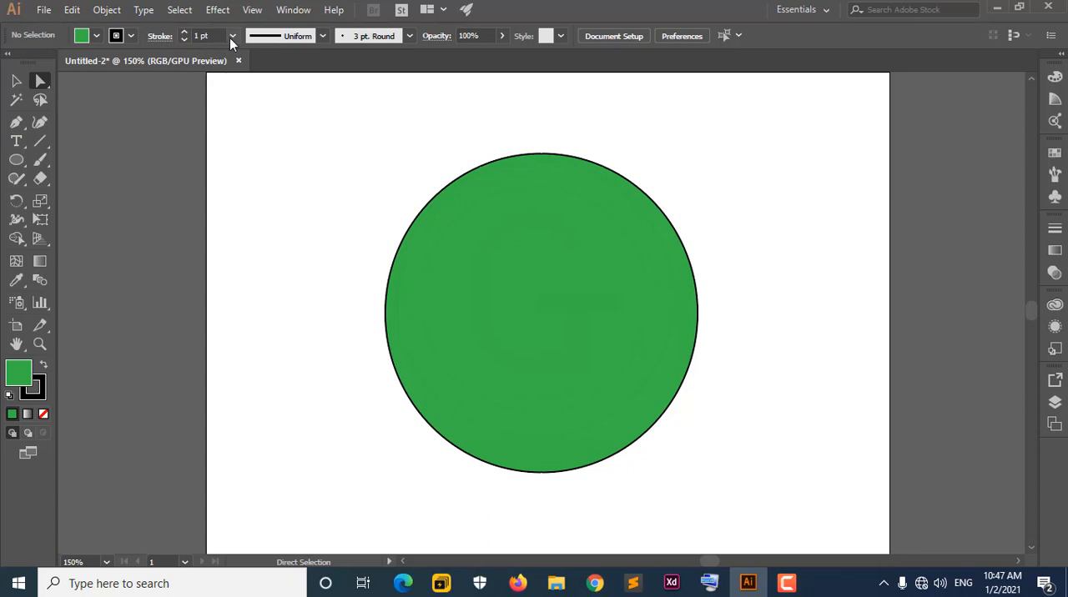
Select the green circle and increase its stroke weight to 6 pt.
left_click(185, 31)
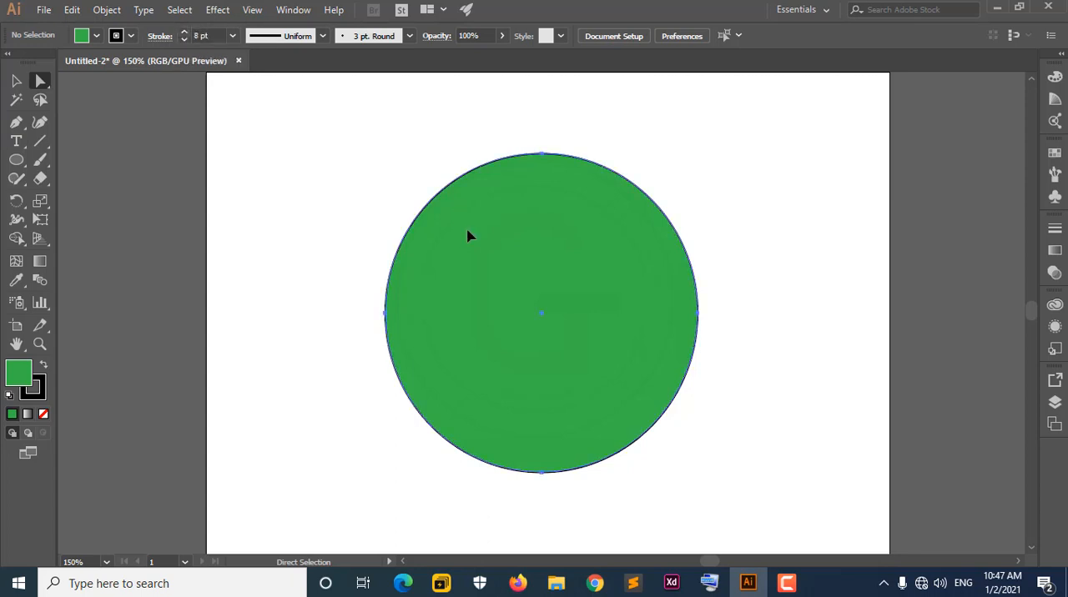
left_click(468, 236)
left_click(185, 31)
left_click(185, 31)
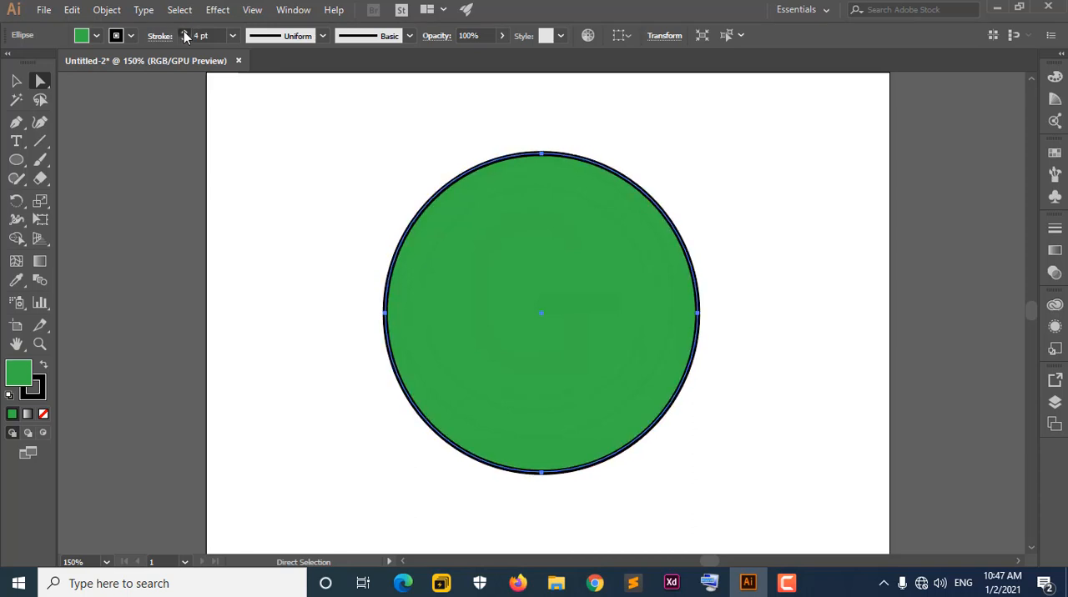
left_click(185, 33)
left_click(186, 33)
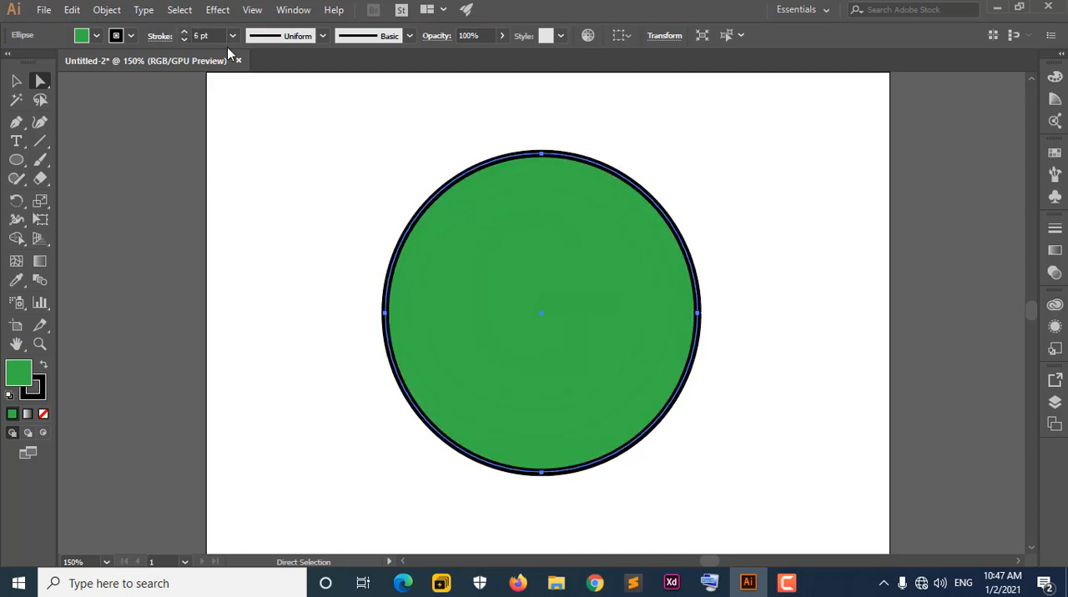
Set the circle's stroke weight to 80 pt.
left_click_drag(227, 35, 187, 36)
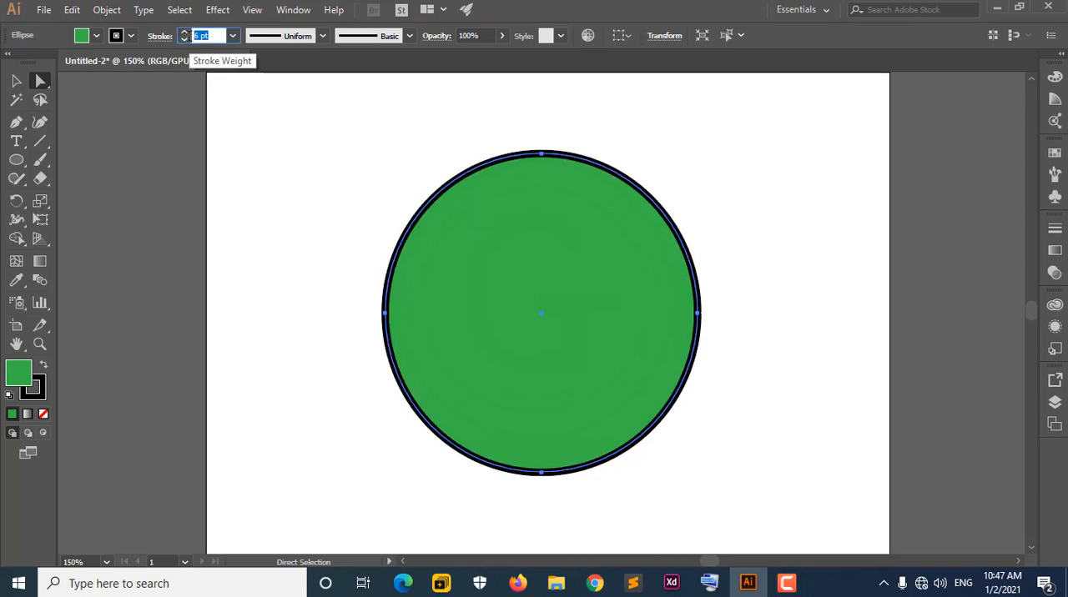
type("80")
key("Return")
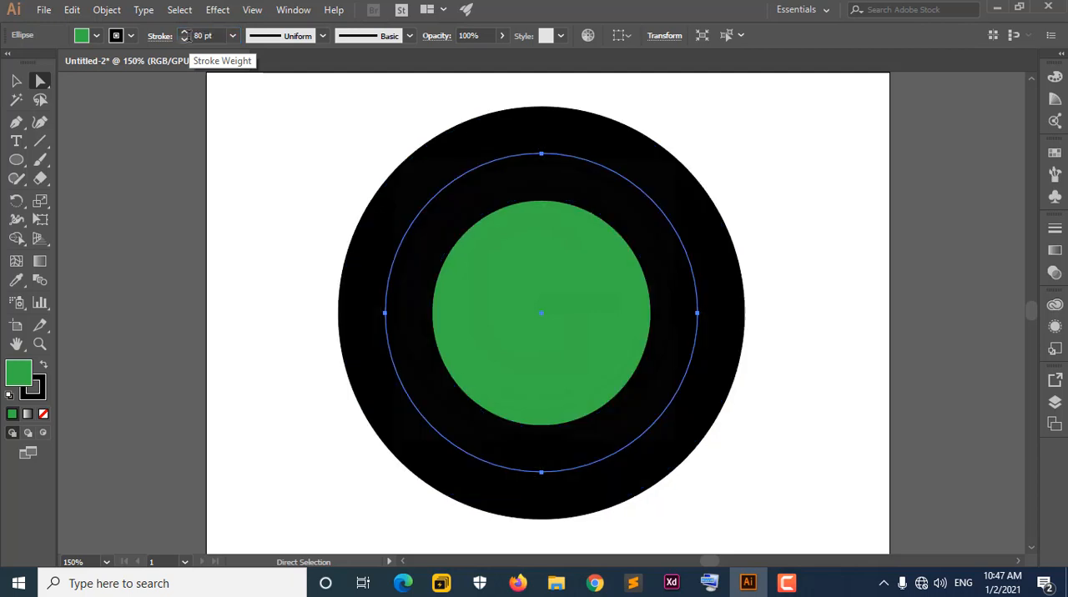
Set the circle's stroke weight to 8 pt.
double_click(201, 36)
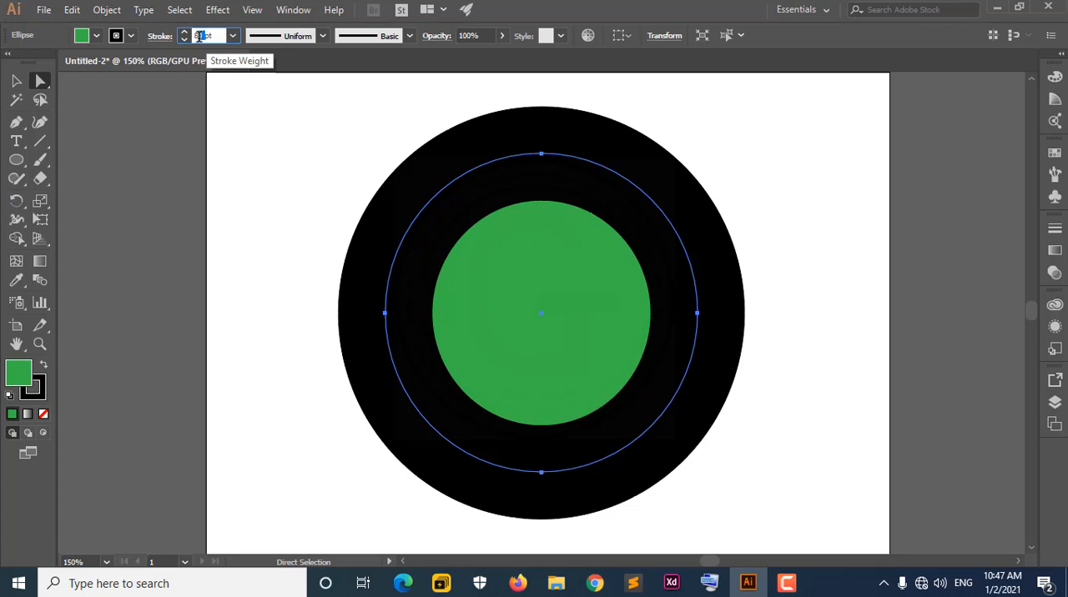
type("8")
key("Return")
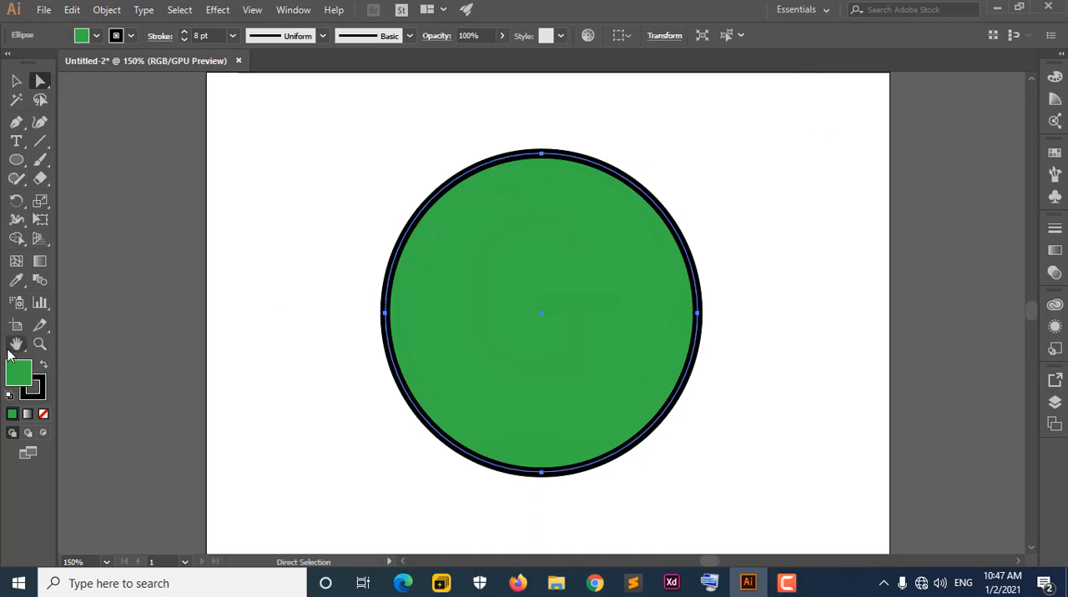
Reset the circle to the default fill and stroke, and undo the paint style change.
left_click(11, 404)
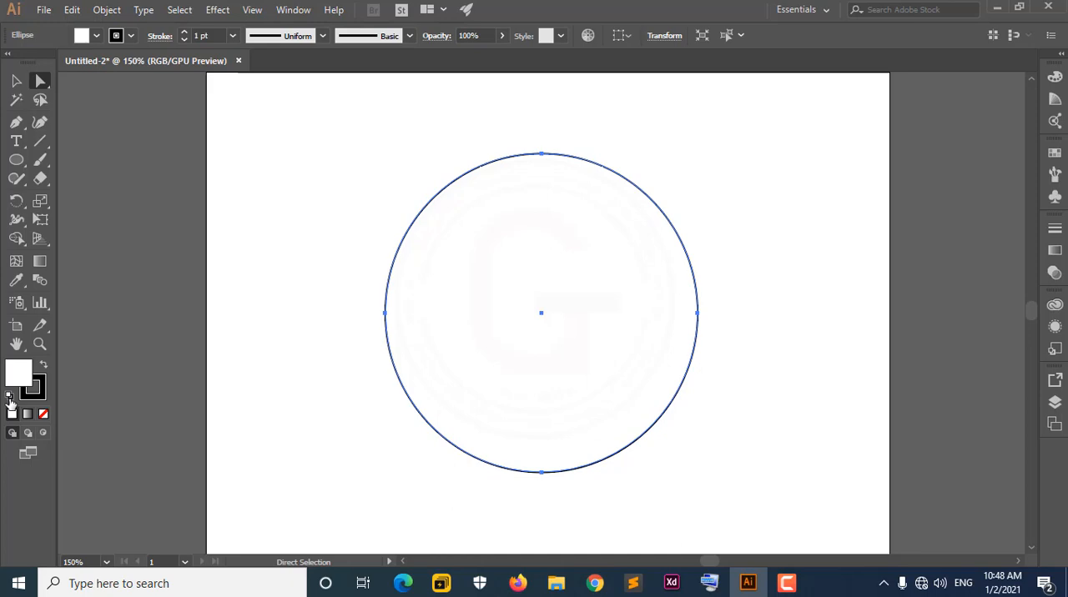
left_click(72, 9)
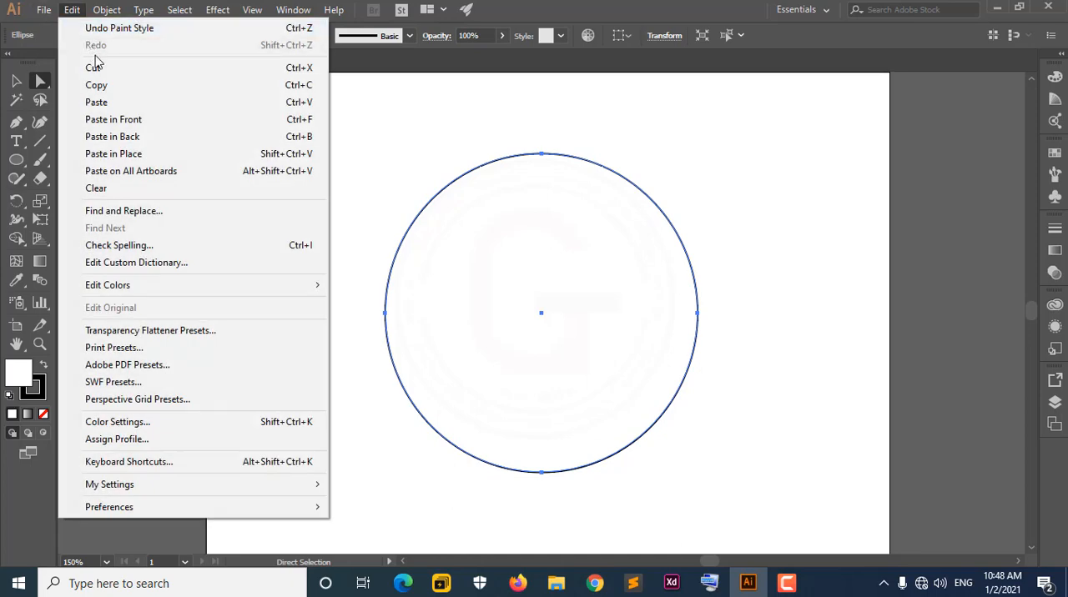
left_click(98, 31)
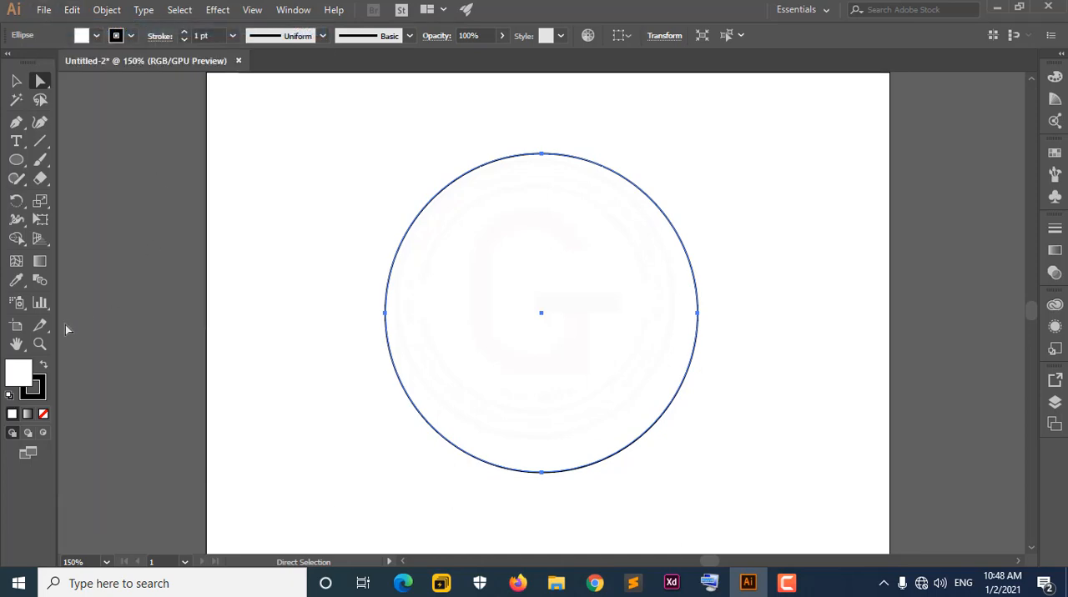
left_click(105, 10)
mouse_move(71, 9)
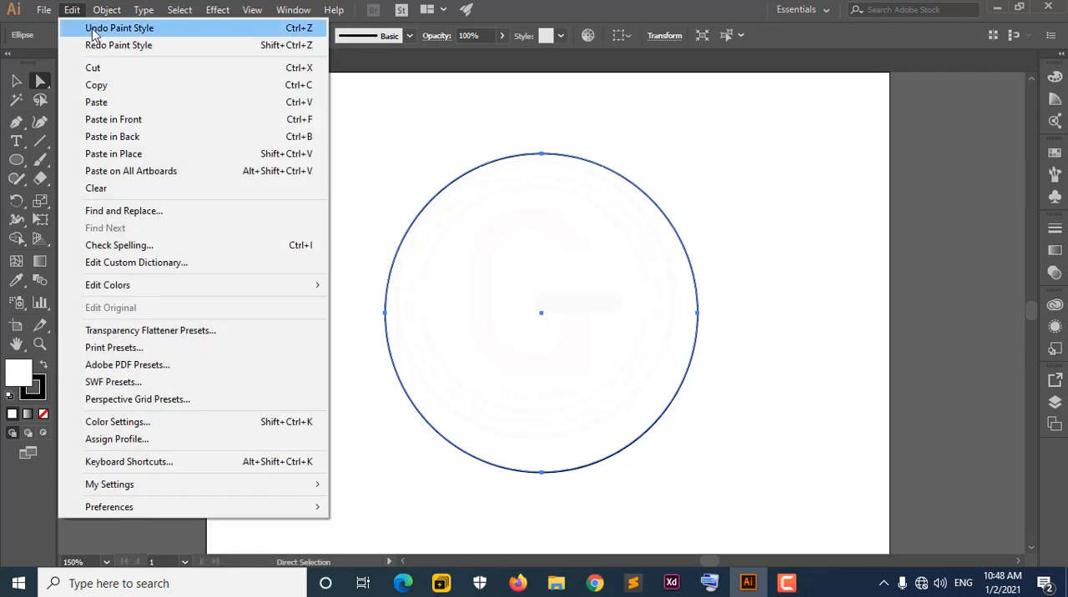
left_click(95, 29)
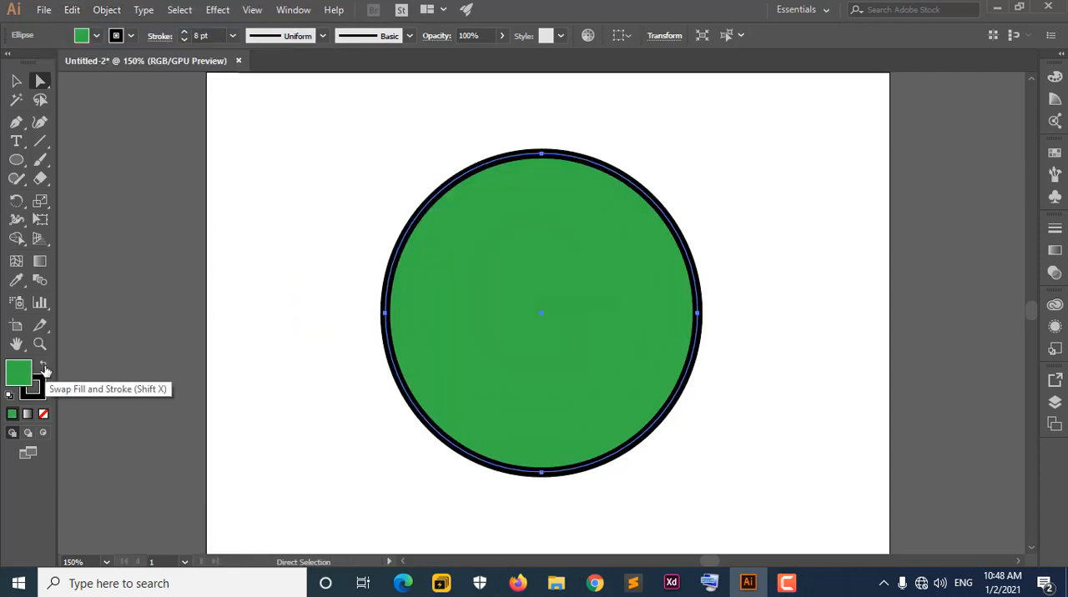
Swap the circle's fill and stroke colours and swap them back, and view the available screen modes.
left_click(45, 369)
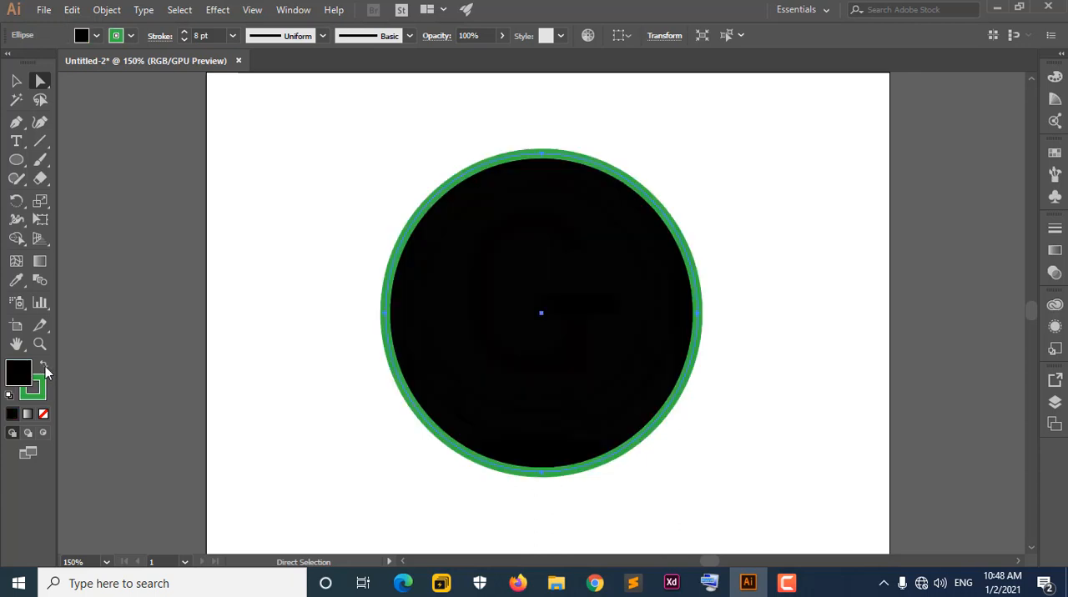
left_click(45, 367)
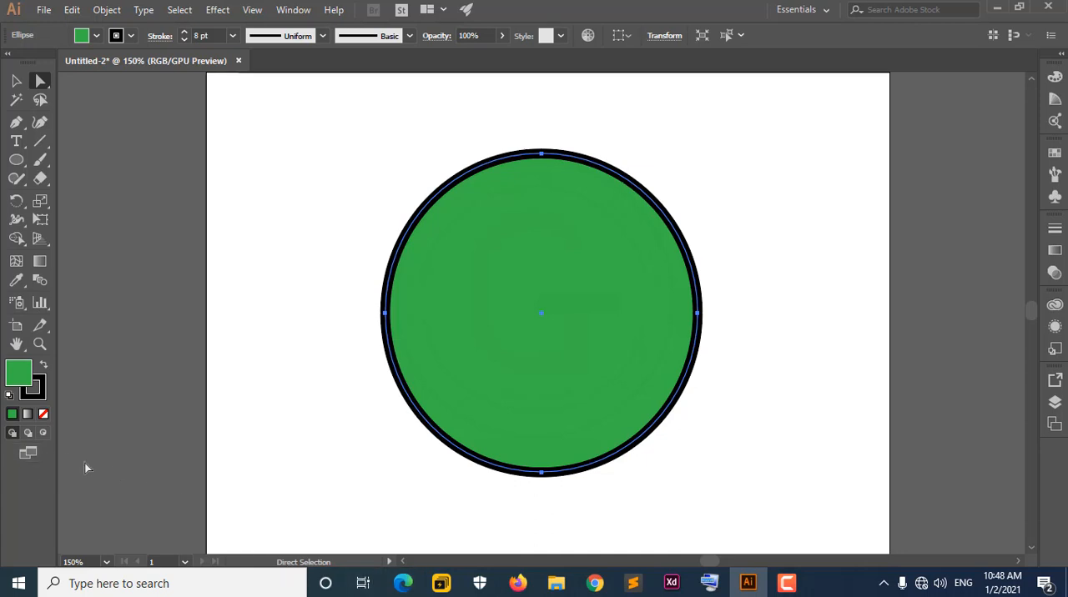
left_click(37, 451)
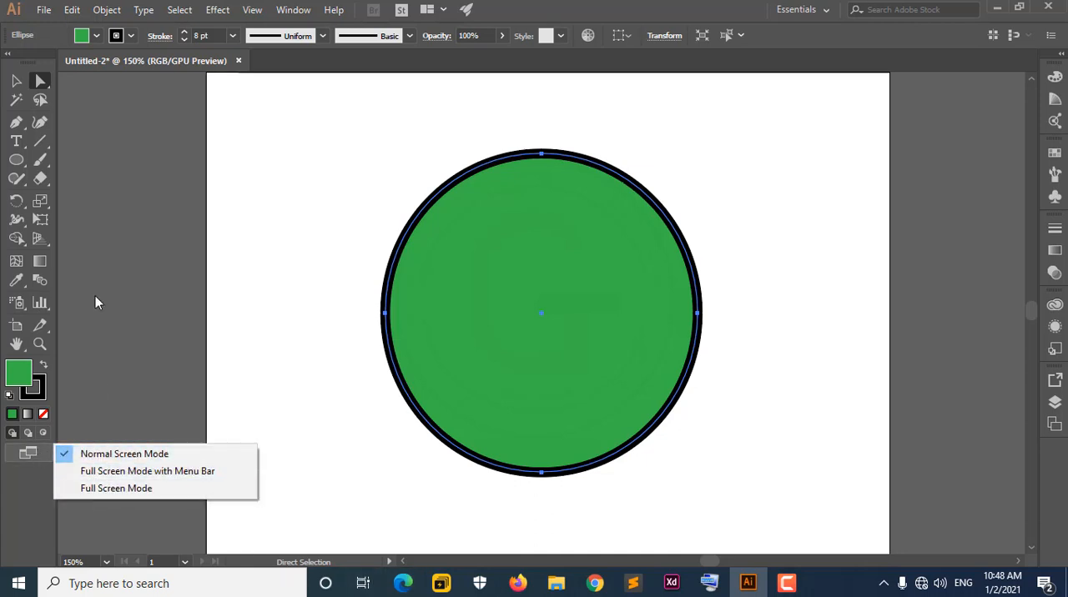
left_click(496, 86)
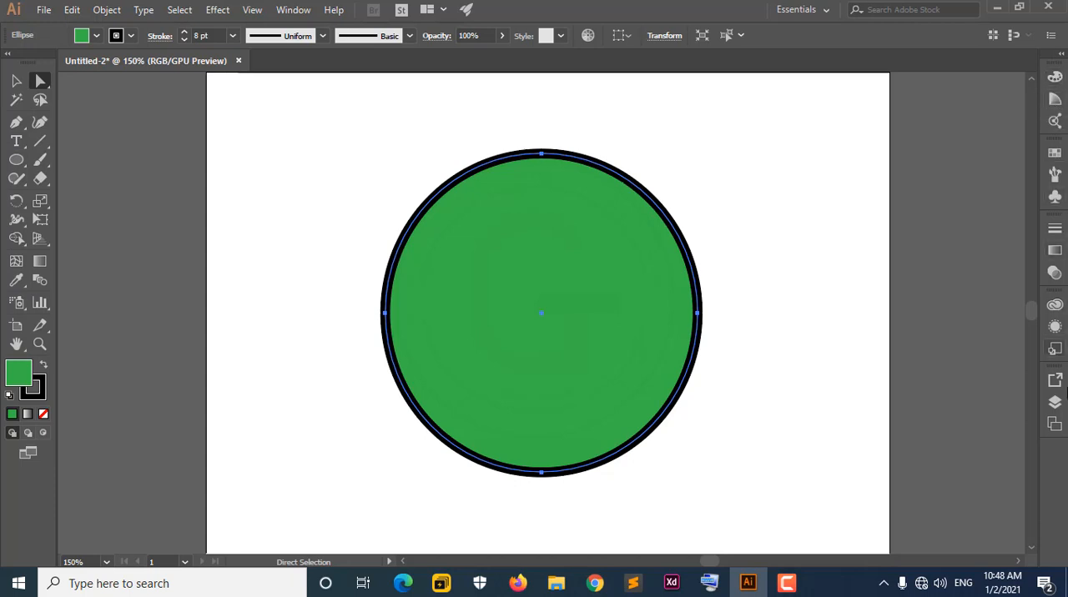
Enlarge the colour spectrum and change the circle's fill to blue with hex value 0100B2.
left_click(1054, 76)
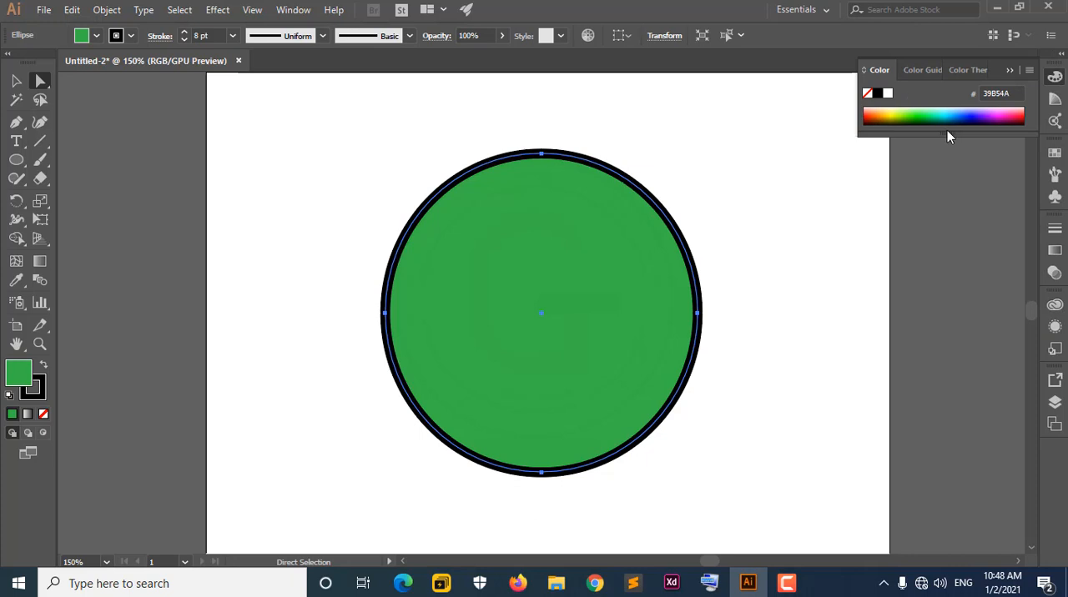
left_click_drag(943, 134, 945, 196)
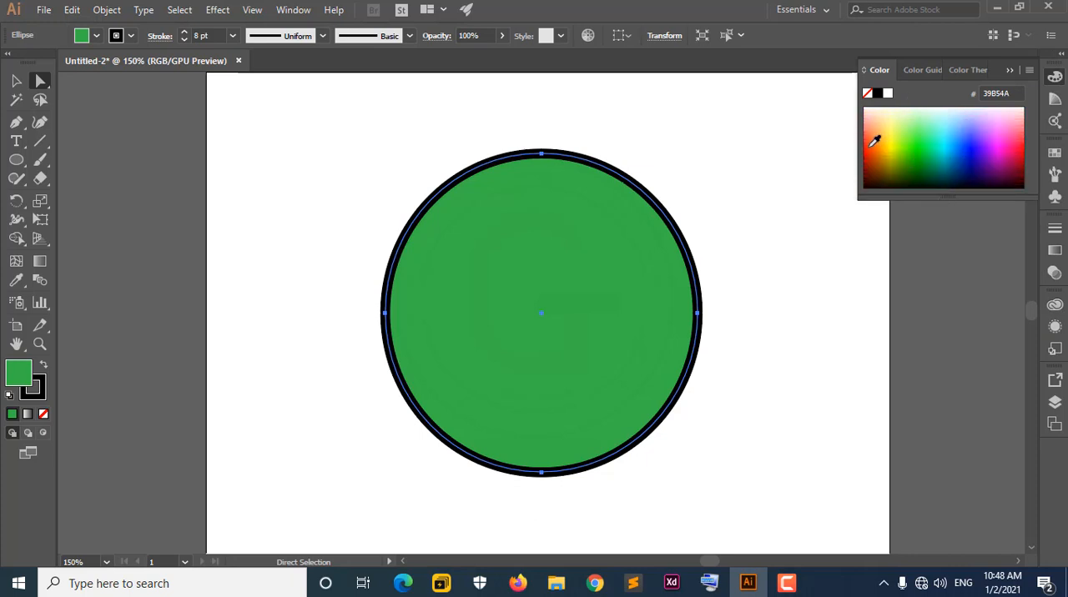
left_click(926, 160)
left_click_drag(886, 146, 951, 107)
left_click_drag(901, 142, 970, 160)
left_click_drag(1011, 95, 969, 94)
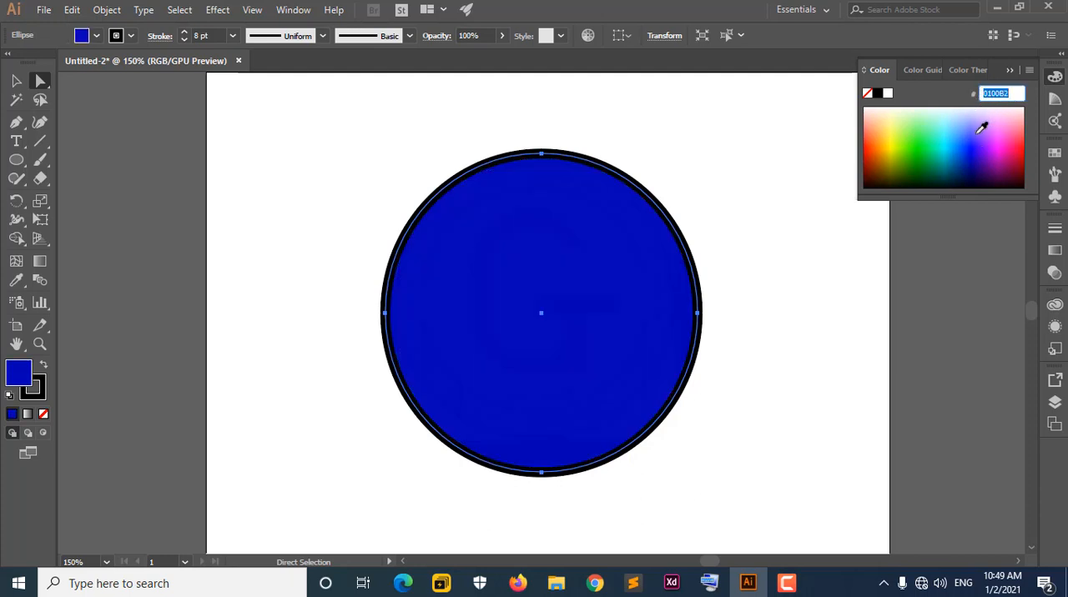
Examine the Color Guide's shades and tints at a larger size, and look at Color Themes.
left_click(922, 71)
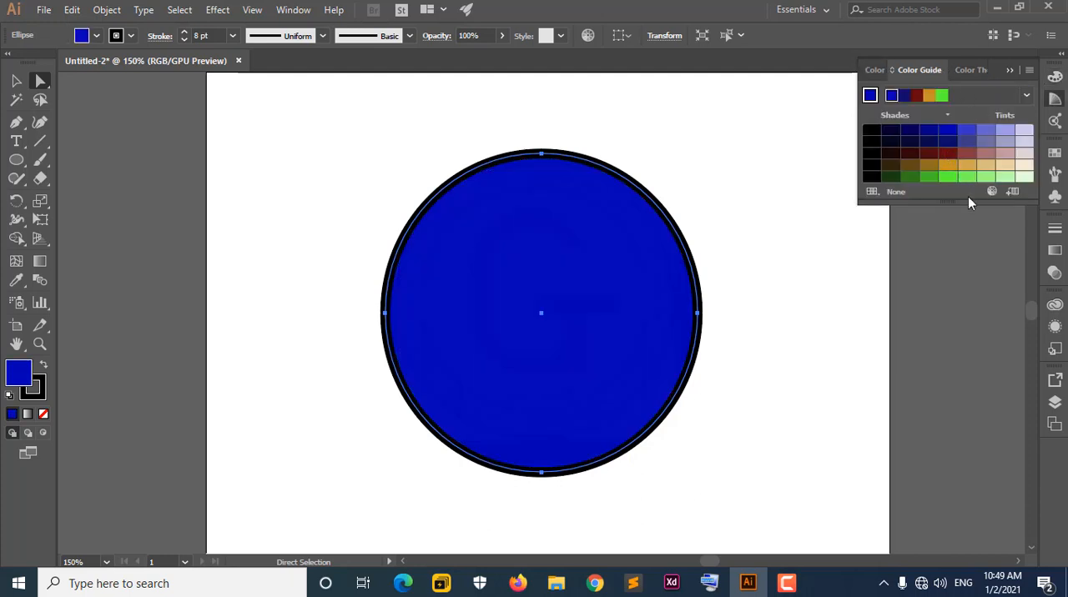
left_click_drag(969, 201, 982, 322)
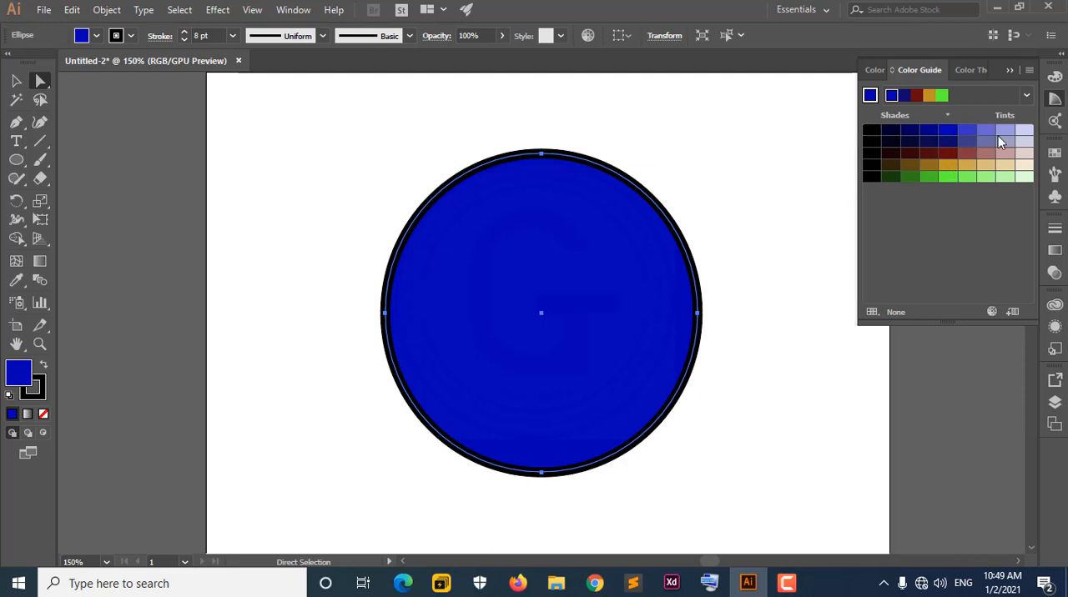
left_click(967, 72)
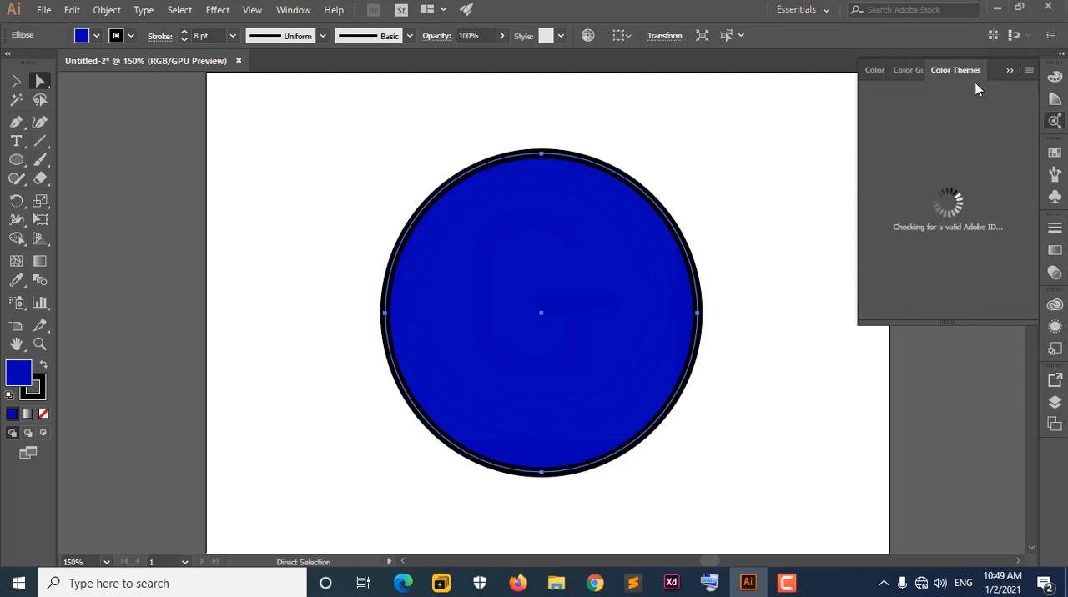
left_click(911, 69)
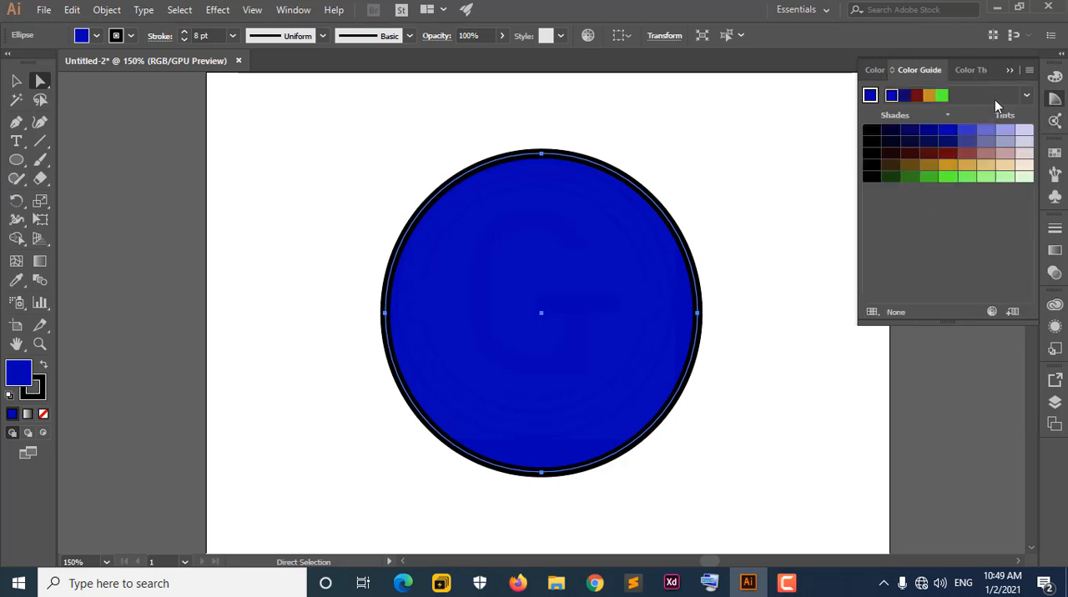
left_click(1009, 71)
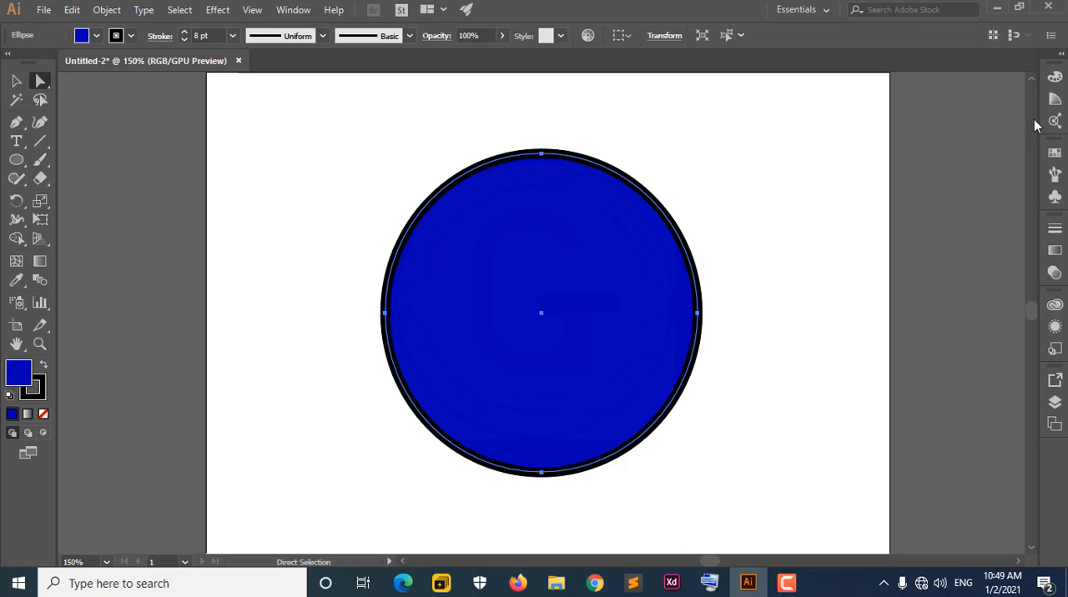
left_click(1055, 101)
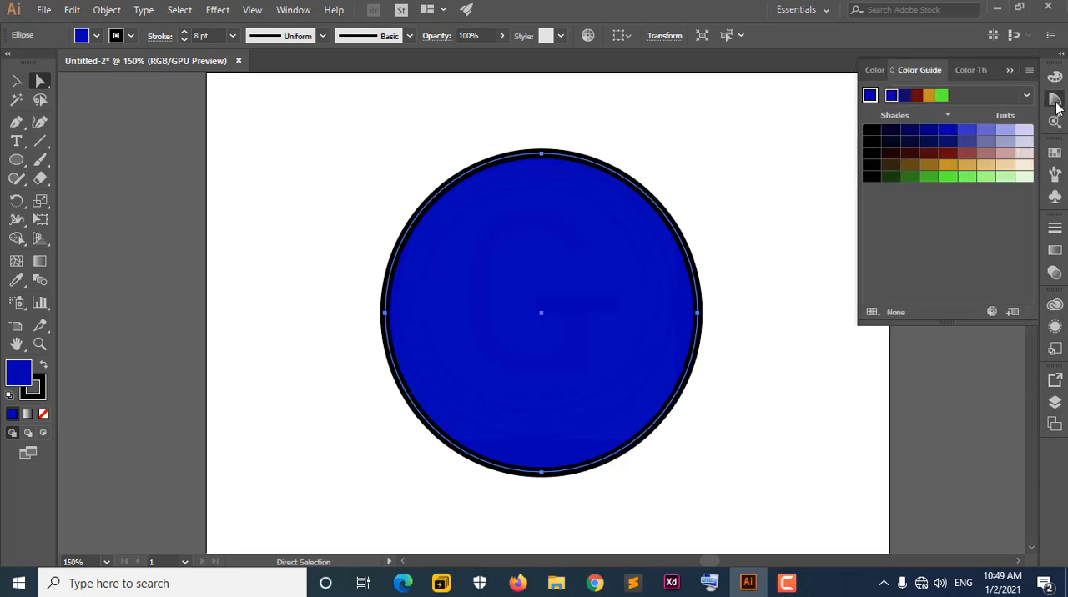
left_click(1056, 102)
left_click(1055, 122)
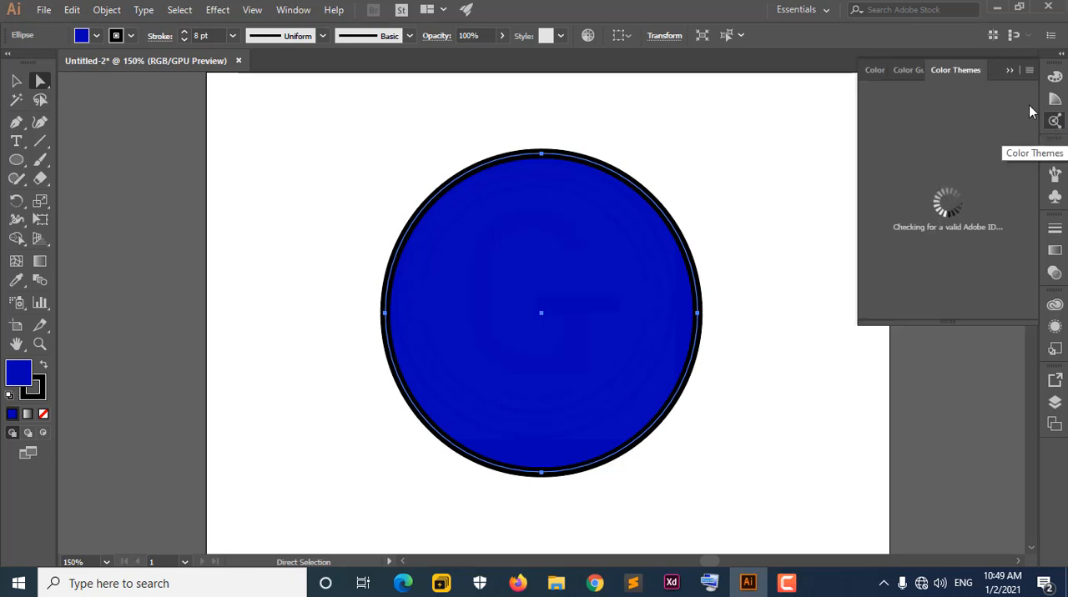
left_click(1055, 122)
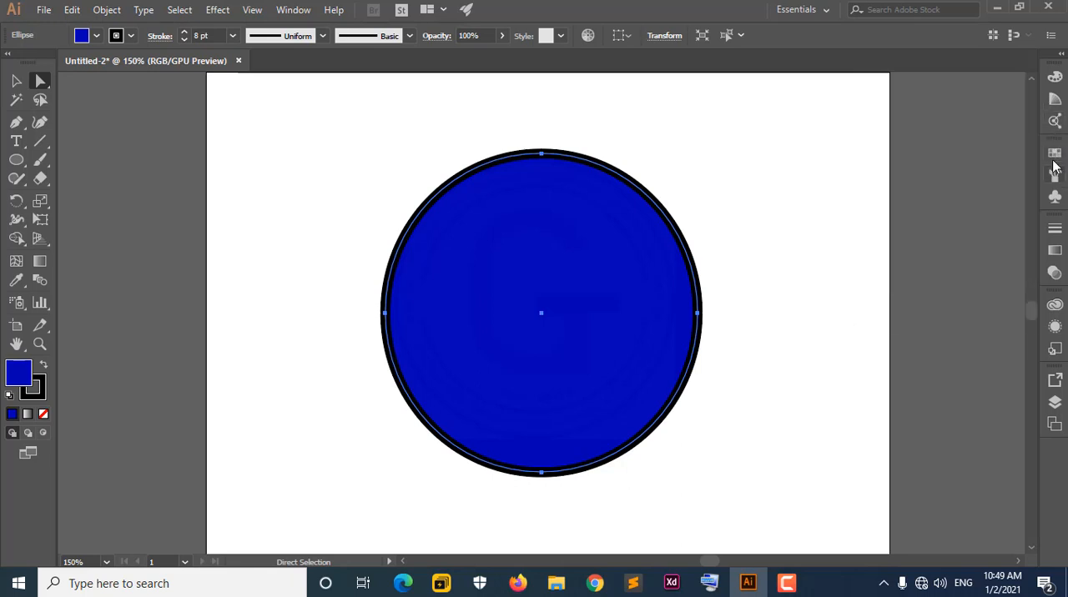
Show the complete set of swatches and compare it with the circle's fill colour options.
left_click(1055, 152)
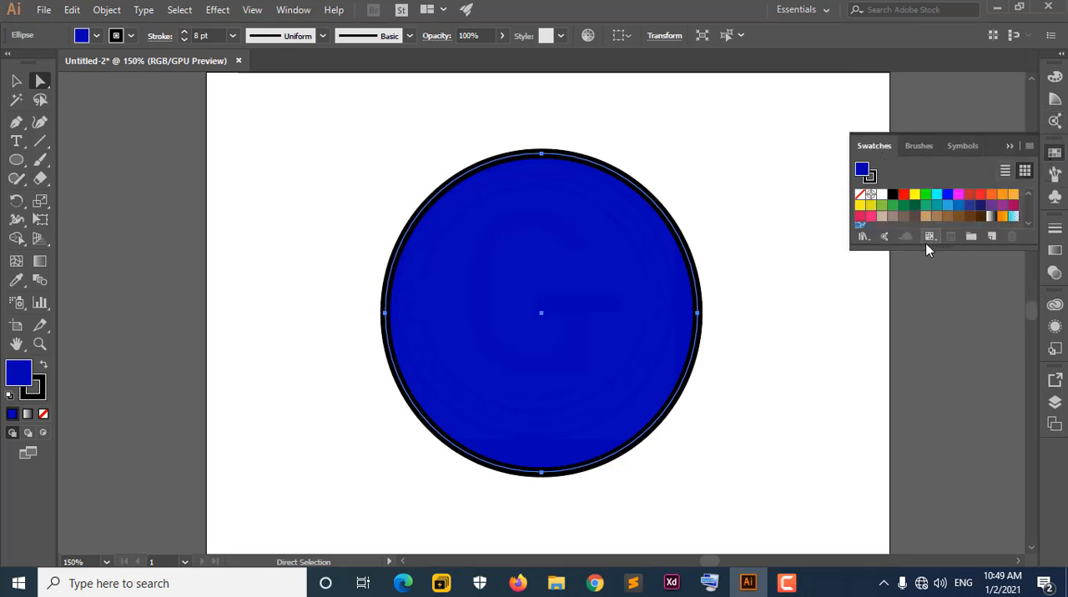
left_click_drag(925, 248, 909, 309)
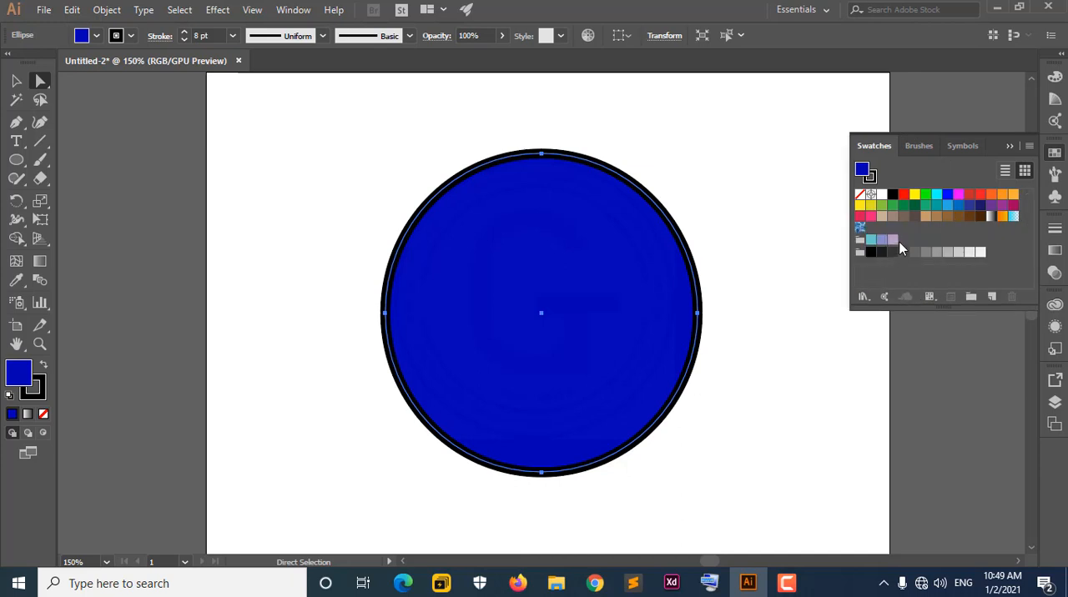
left_click(97, 35)
Show the available brushes at a larger size and look through the brush library categories.
left_click(917, 146)
mouse_move(924, 307)
left_mouse_down()
mouse_move(913, 362)
mouse_move(883, 420)
mouse_move(909, 408)
left_mouse_up()
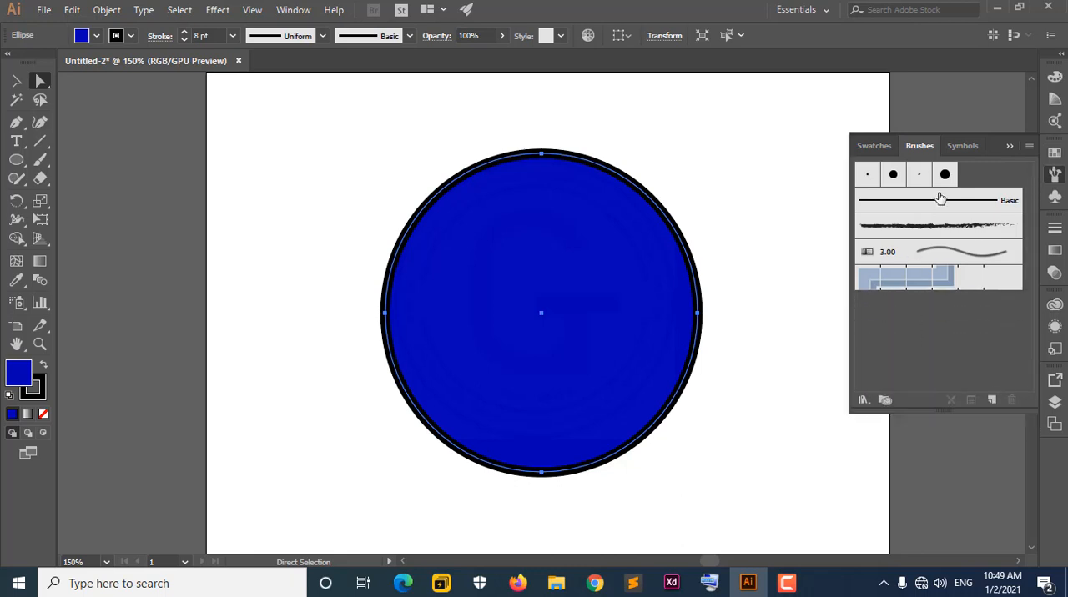
left_click(865, 399)
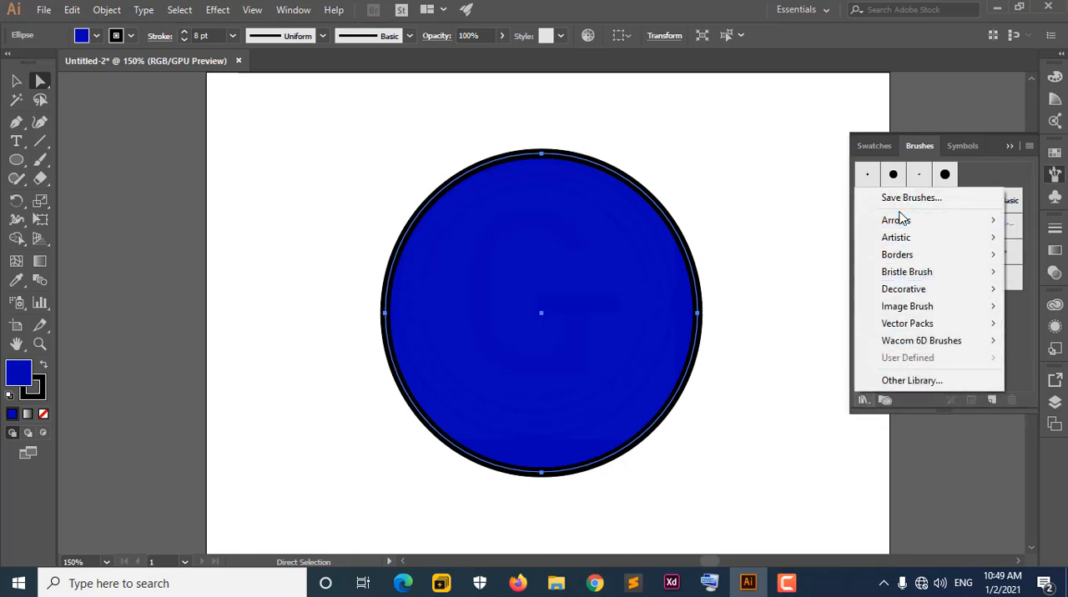
left_click(940, 409)
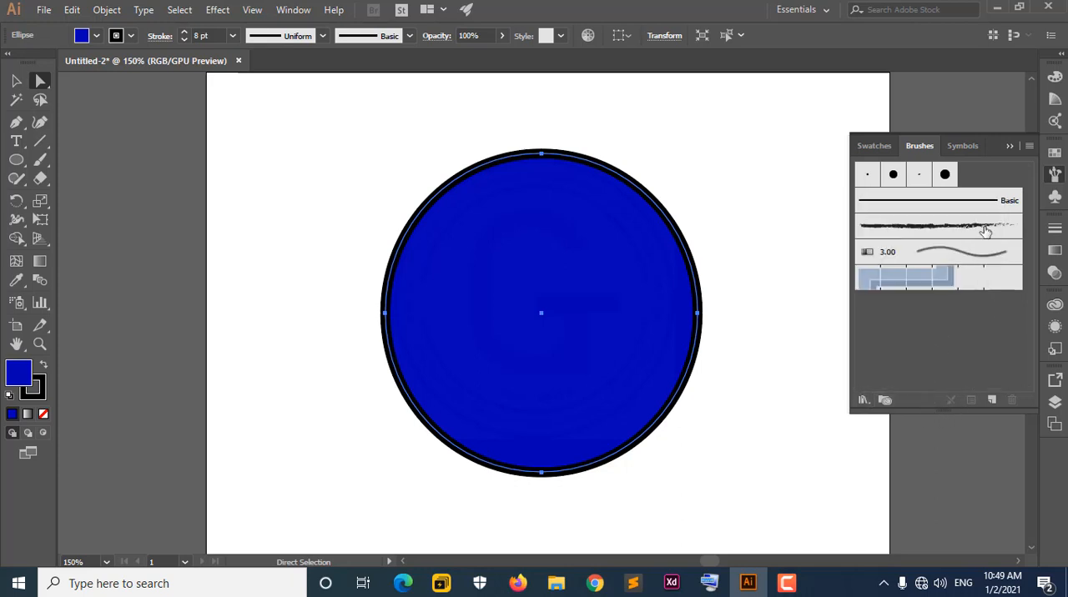
Look through the document's symbols and the list of symbol libraries, and collapse the symbol view.
left_click(968, 147)
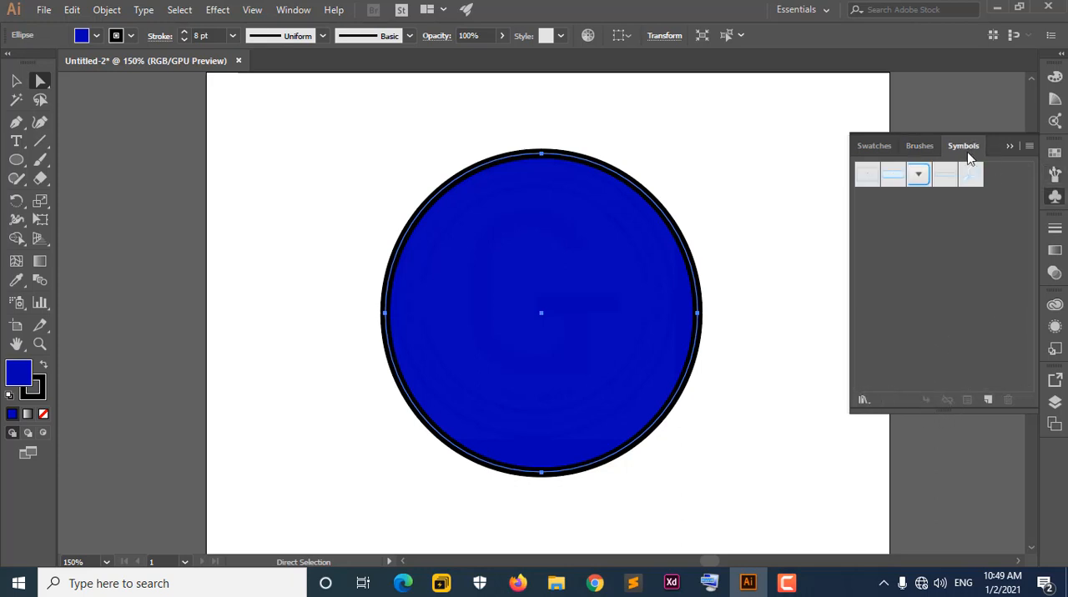
left_click(894, 176)
left_click(920, 177)
left_click(871, 402)
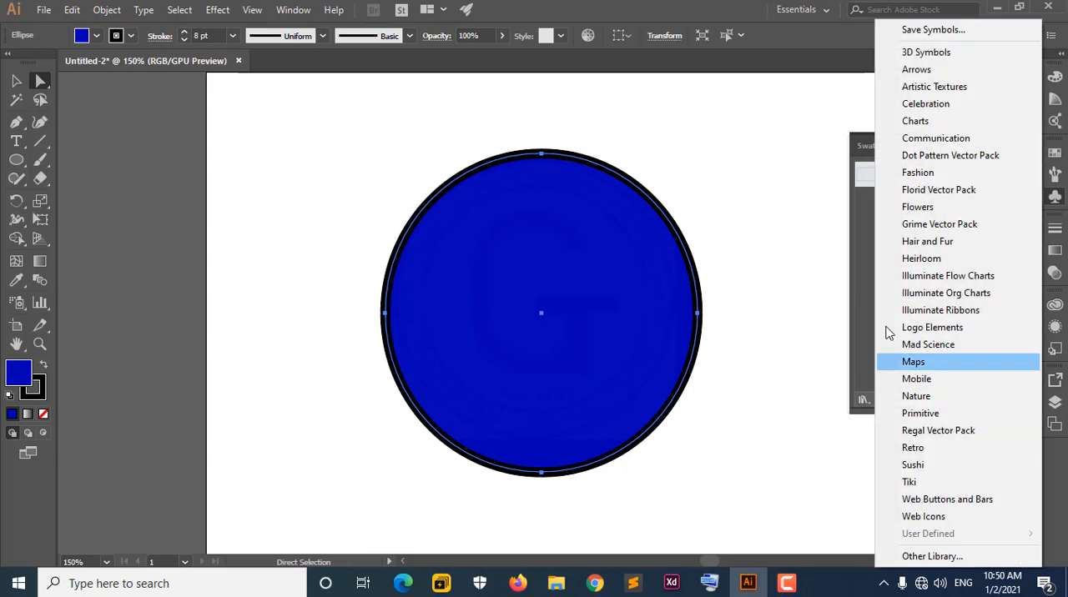
left_click(881, 388)
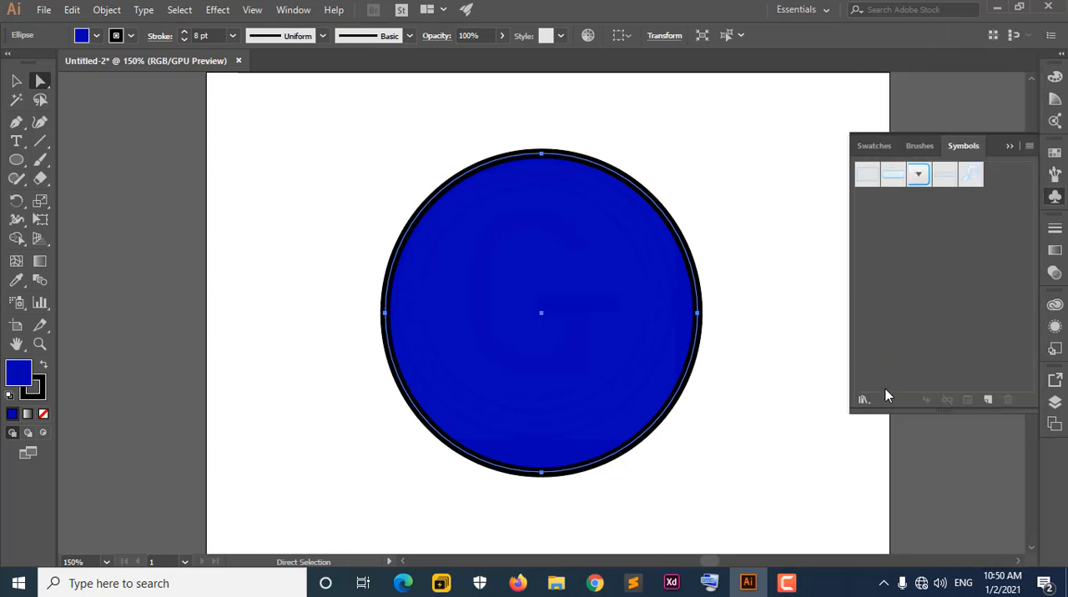
left_click(1007, 145)
Briefly view the circle's stroke weight settings, its appearance attributes and the document's layers.
left_click(1054, 232)
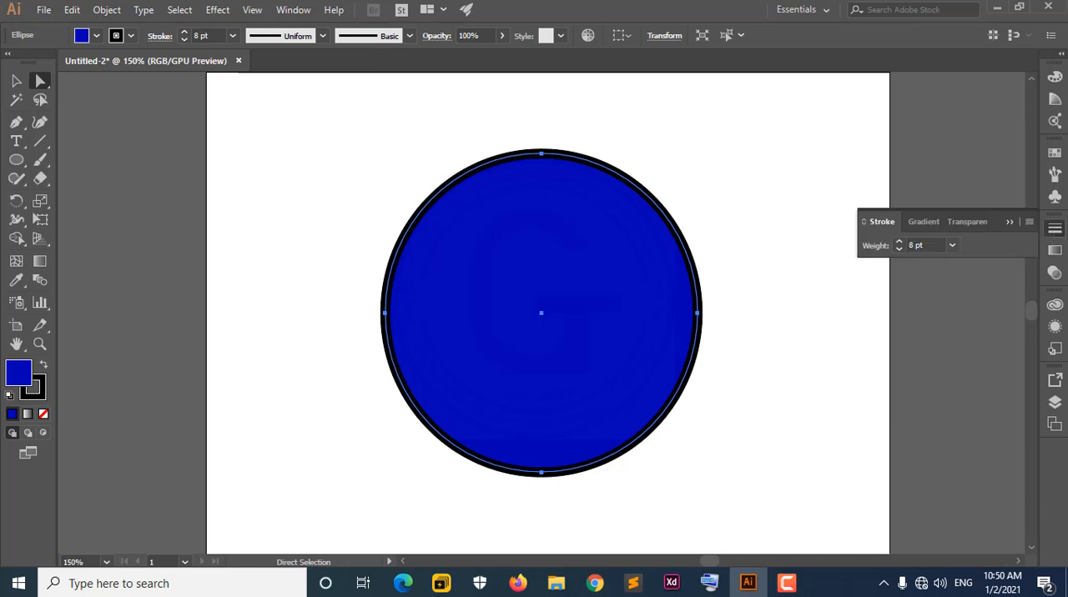
left_click(1054, 229)
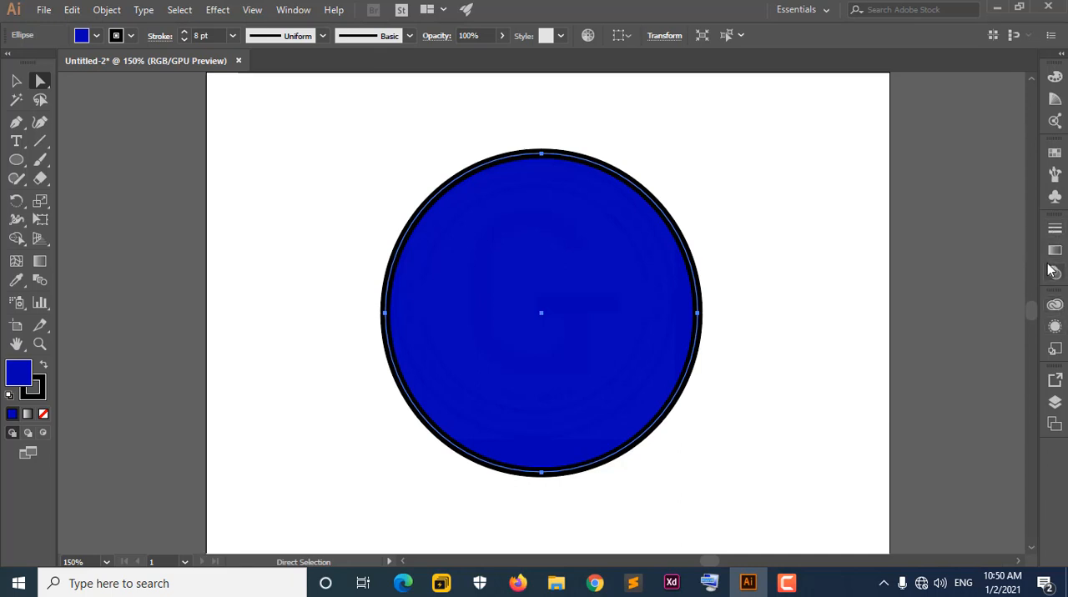
left_click(1055, 328)
left_click(1055, 329)
left_click(1055, 402)
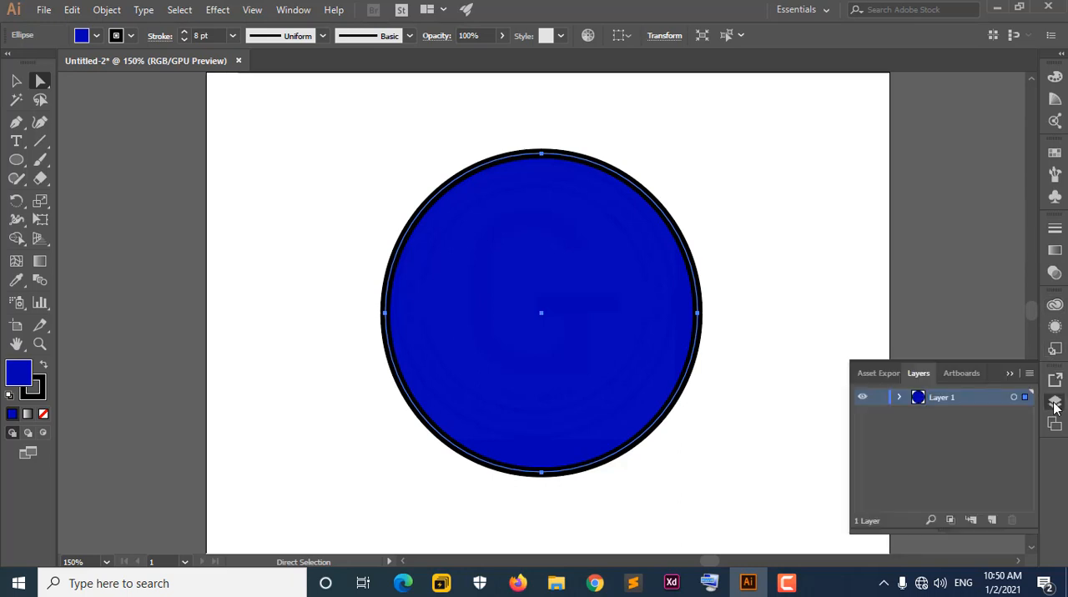
left_click(1054, 404)
left_click(1053, 406)
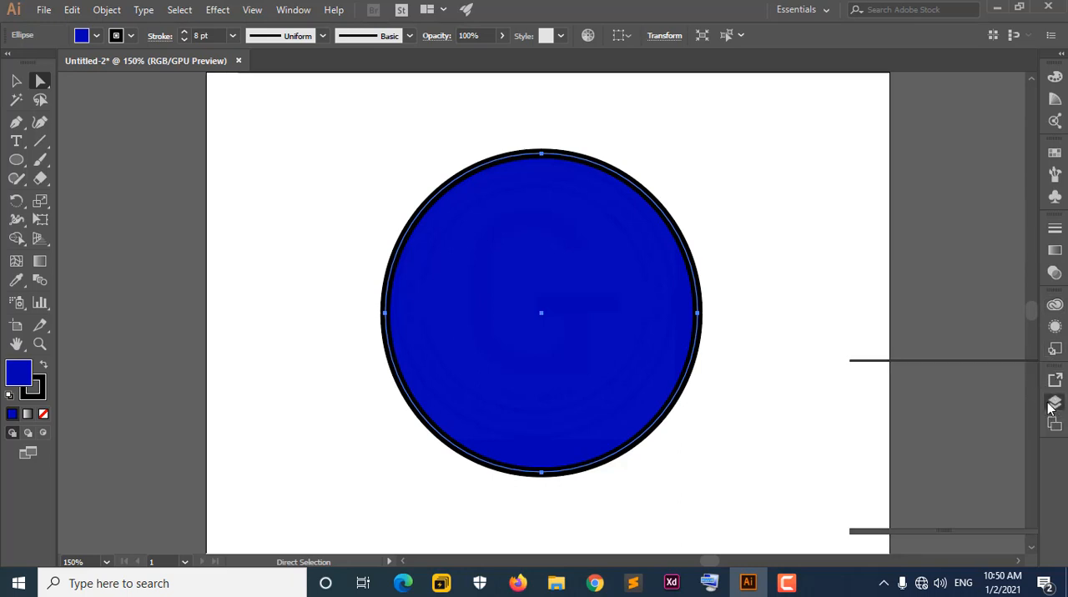
View the document's artboard list and the asset export settings, and collapse the panel group.
left_click(958, 376)
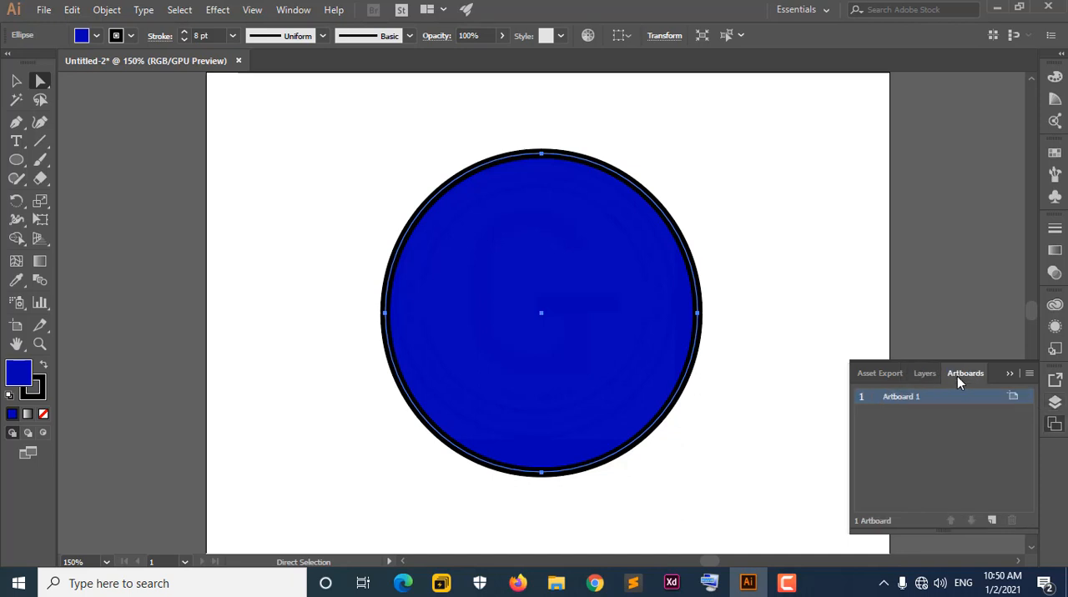
left_click(886, 372)
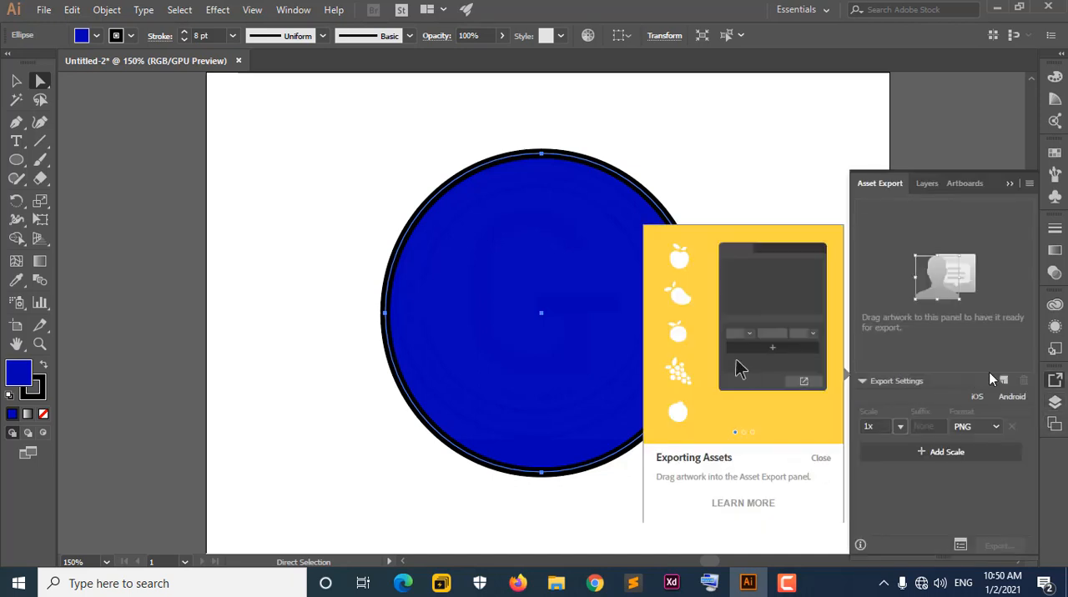
left_click(1007, 185)
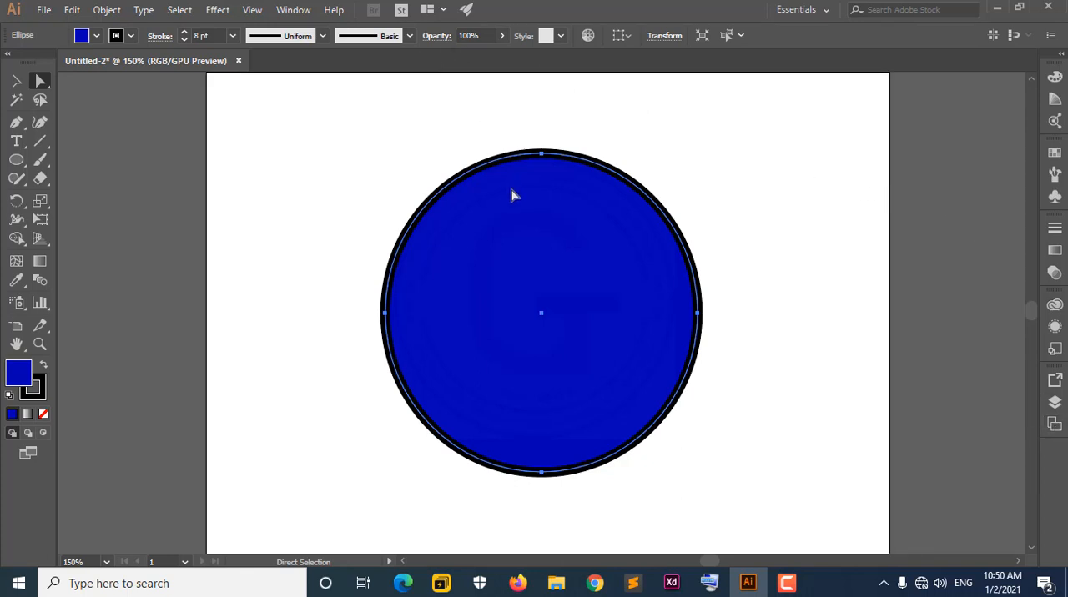
Nudge the circle slightly and look at its opacity control and the available graphic styles.
left_click_drag(555, 240, 551, 233)
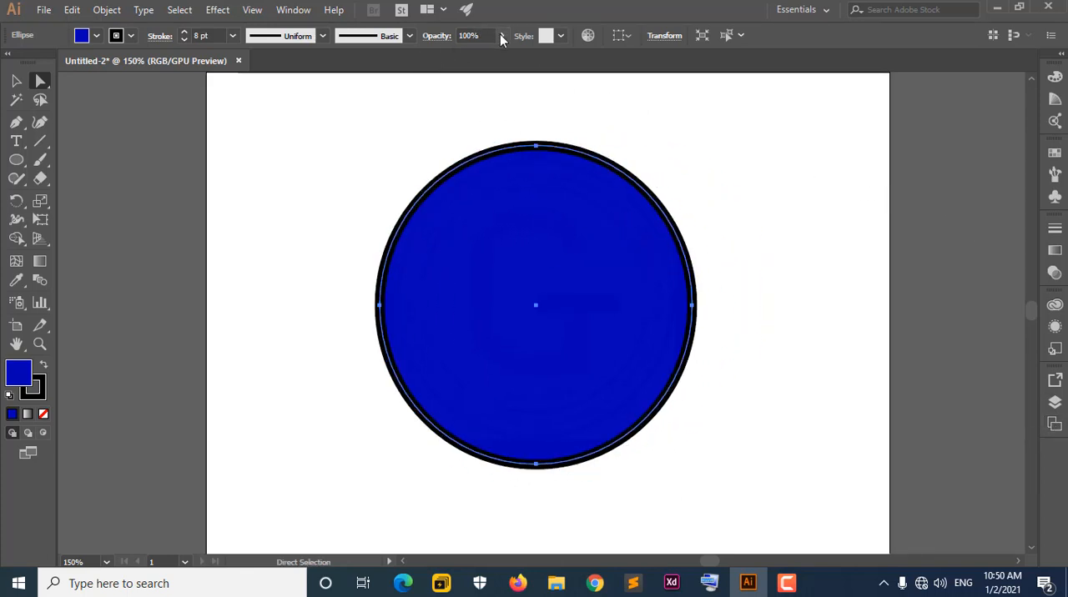
left_click(502, 35)
mouse_move(500, 55)
left_mouse_down()
mouse_move(450, 55)
mouse_move(501, 64)
left_mouse_up()
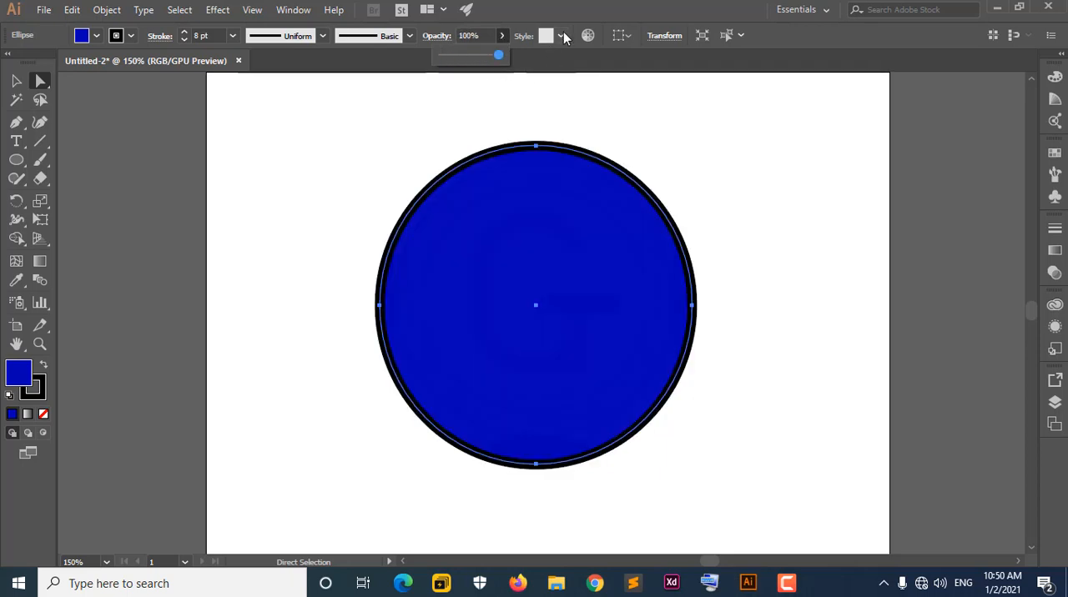
left_click(563, 36)
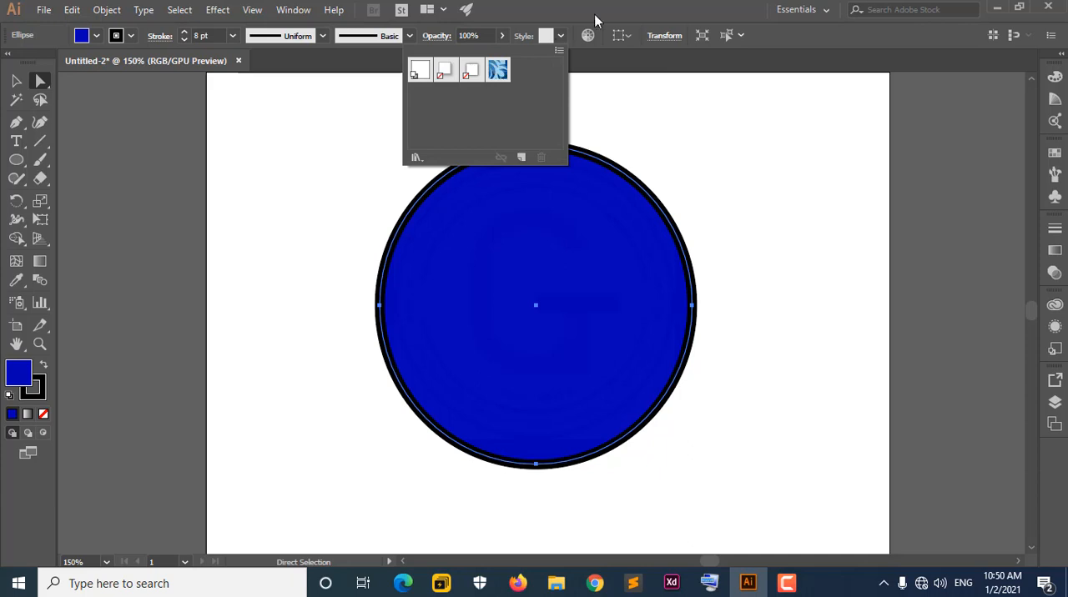
left_click(596, 16)
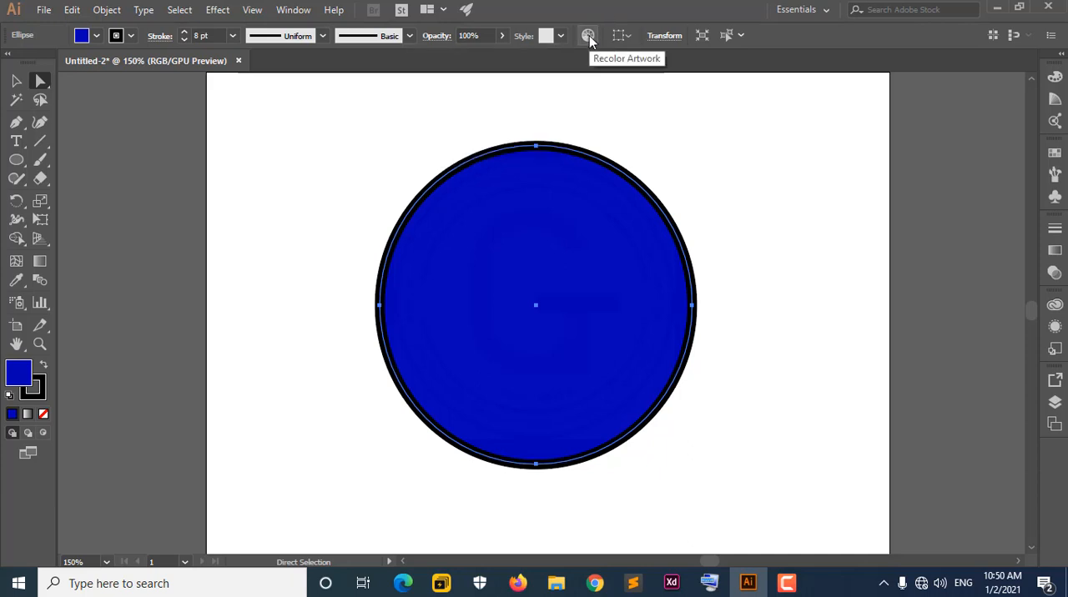
Look through the Recolor Artwork settings for the circle without applying them, and check its alignment and transform options.
left_click(589, 35)
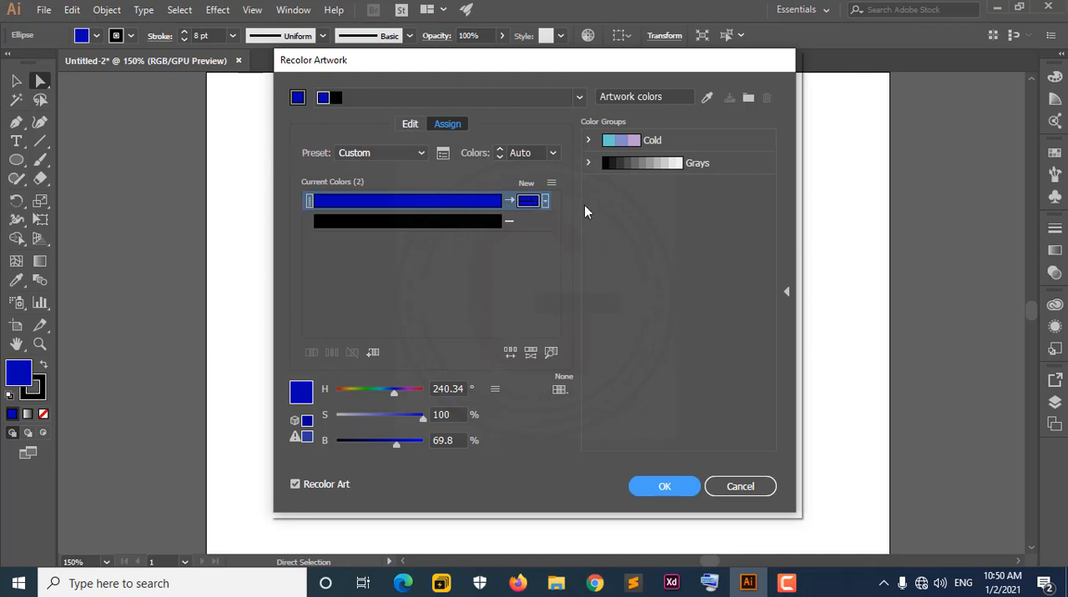
left_click(739, 487)
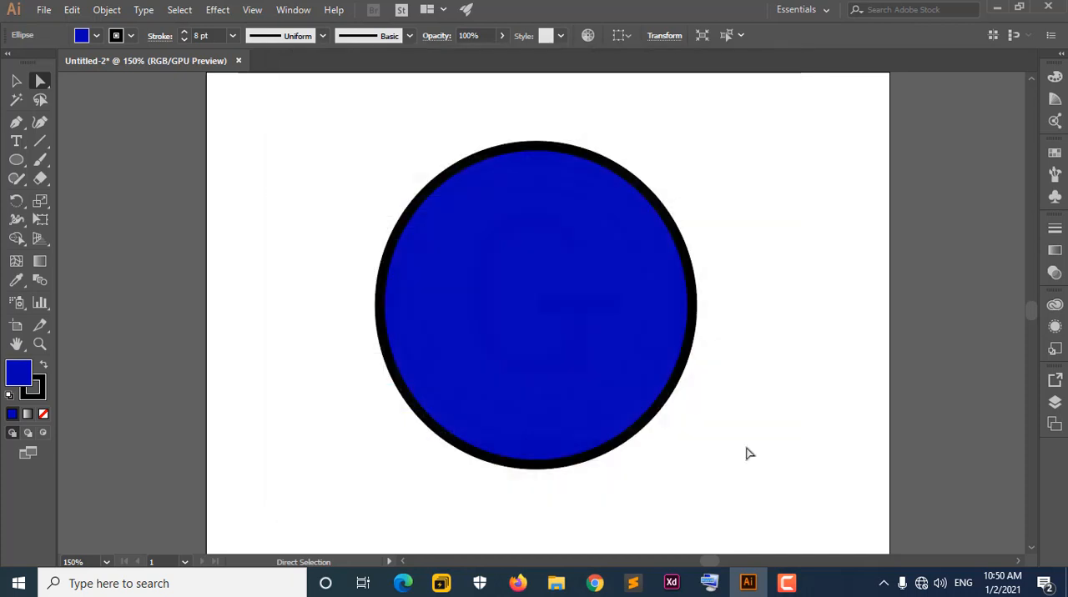
left_click(626, 38)
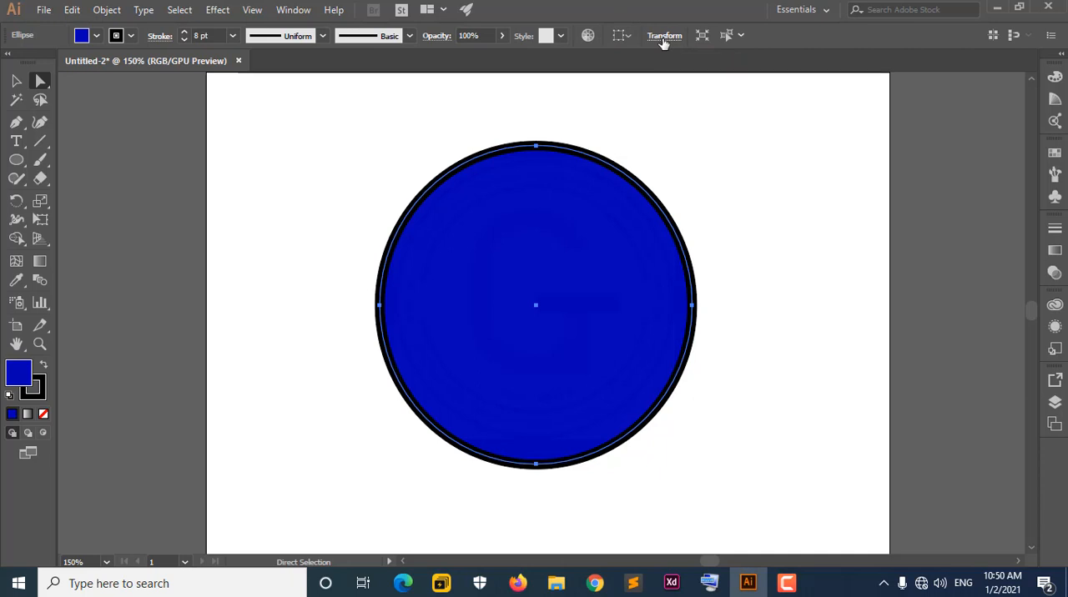
left_click(664, 37)
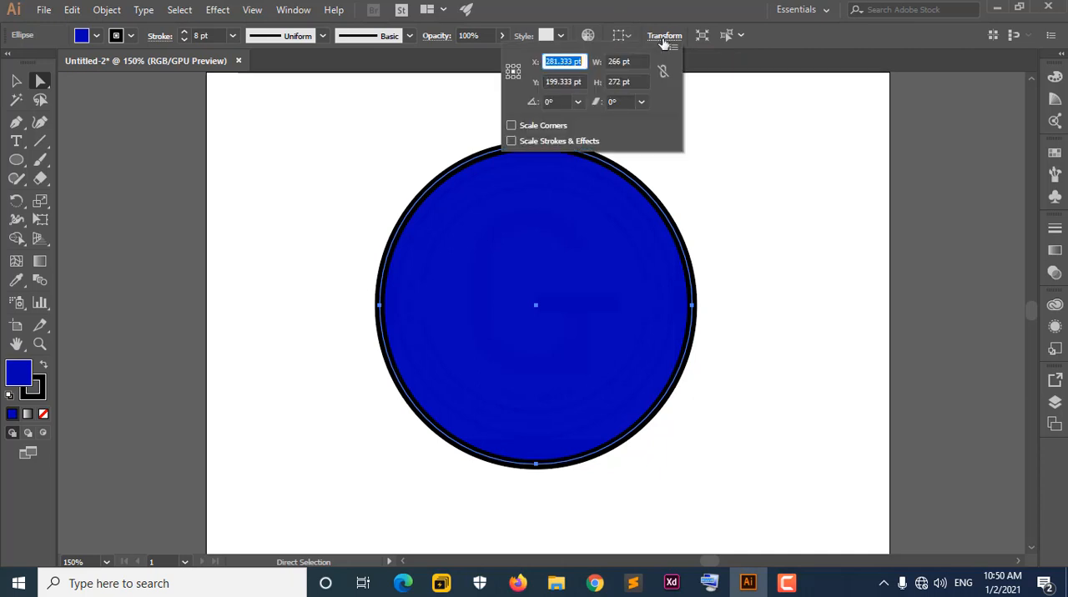
Isolate the circle and leave isolation mode to return to the whole document.
left_click(705, 39)
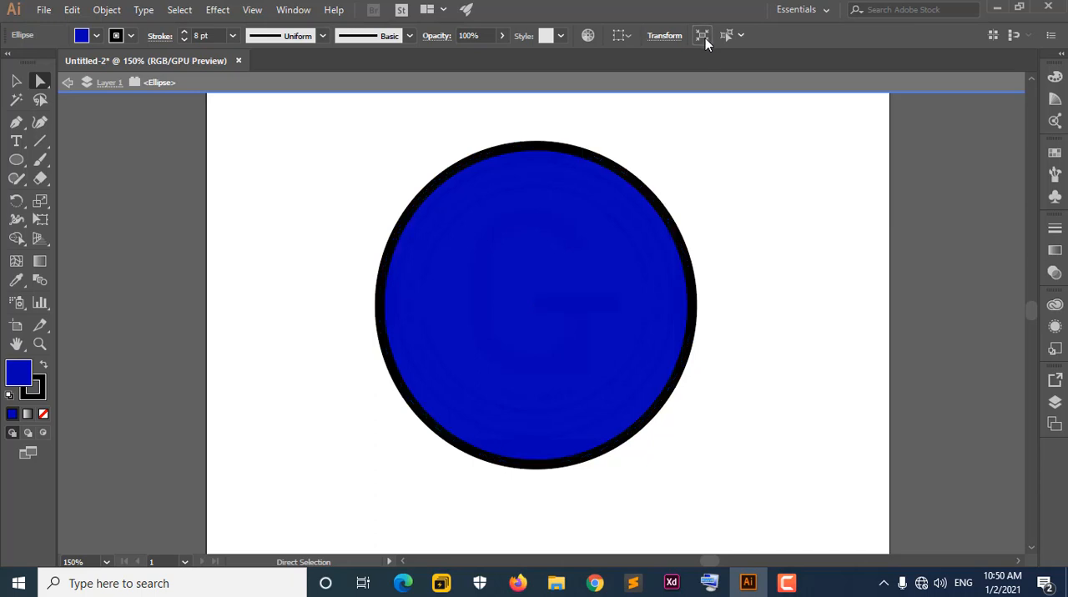
left_click(68, 88)
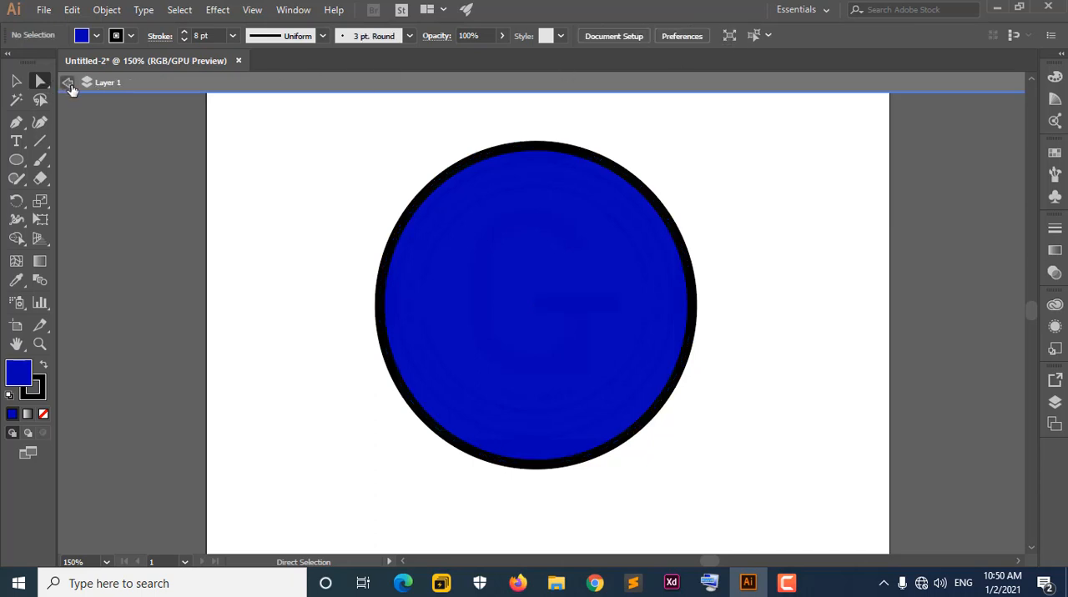
left_click(68, 89)
Select the circle and review the criteria available for selecting similar objects.
left_click(539, 305)
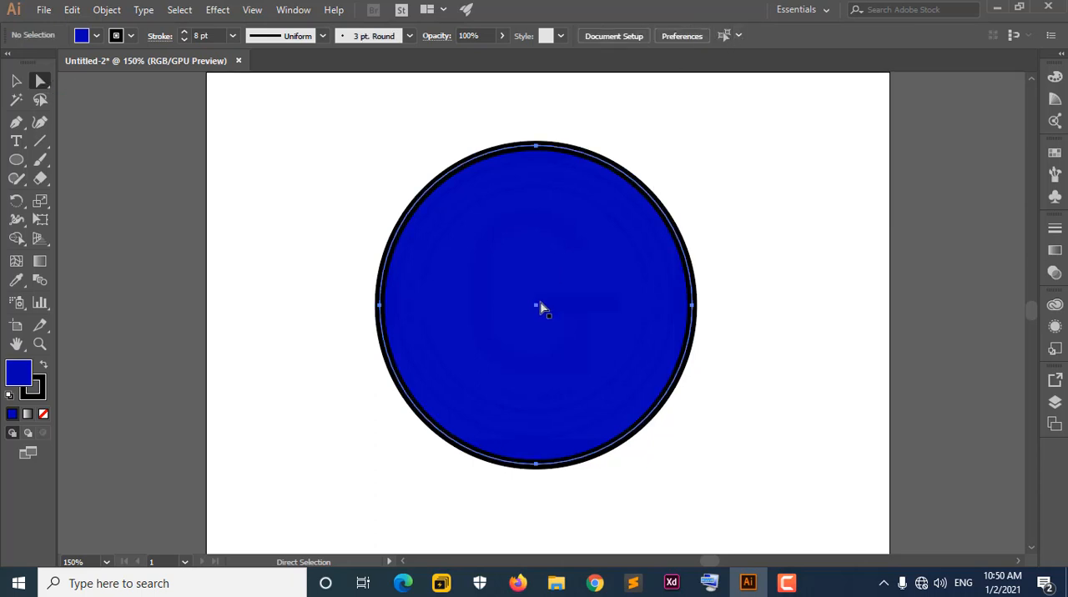
left_click(742, 37)
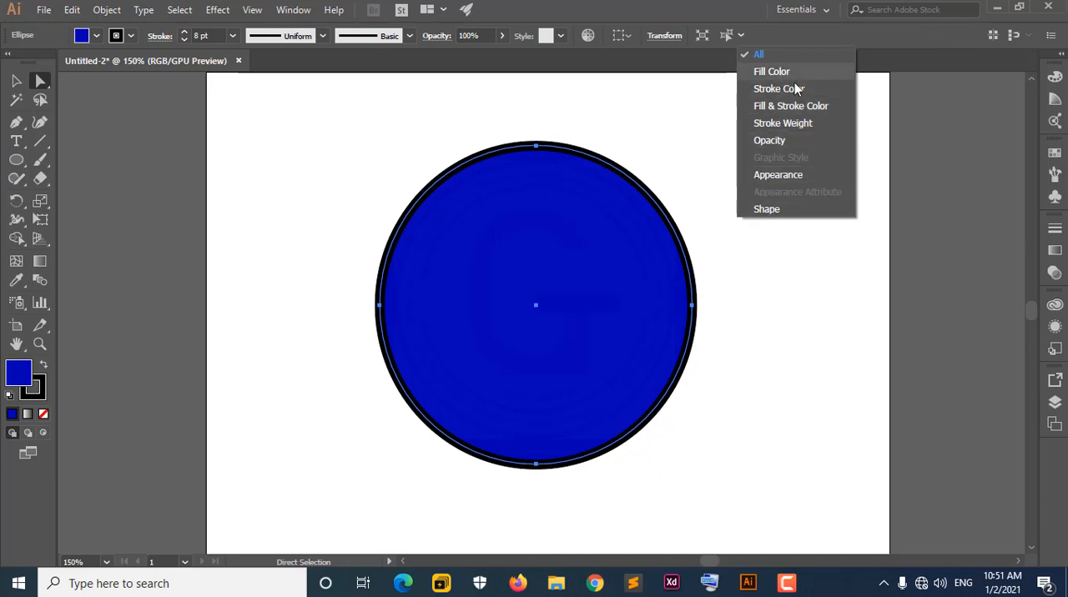
left_click(715, 9)
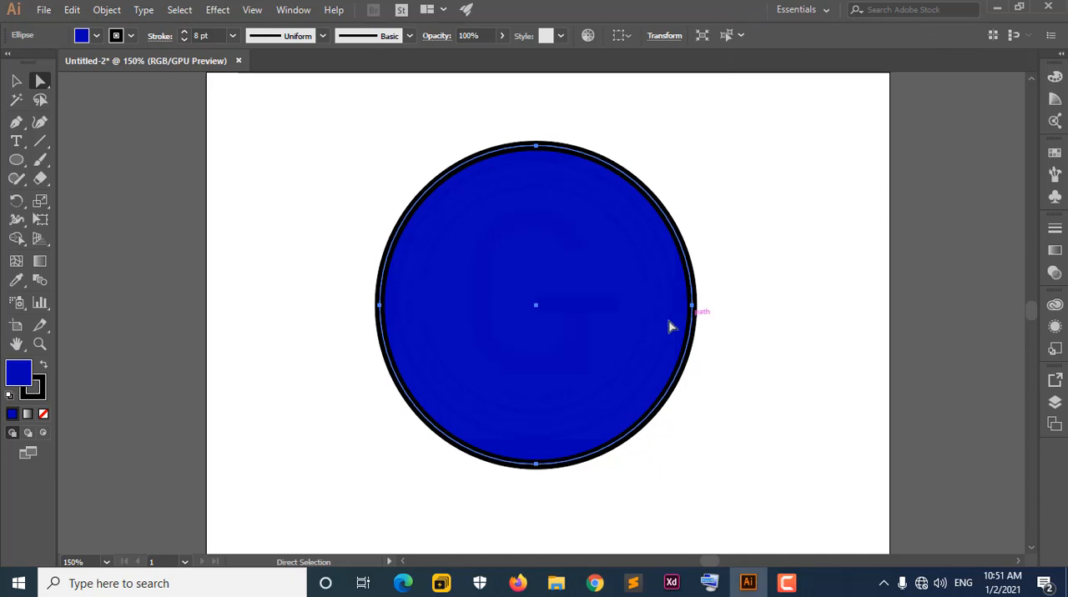
Move the circle around the artboard several times and leave it near the artboard's centre.
left_click_drag(598, 327, 625, 376)
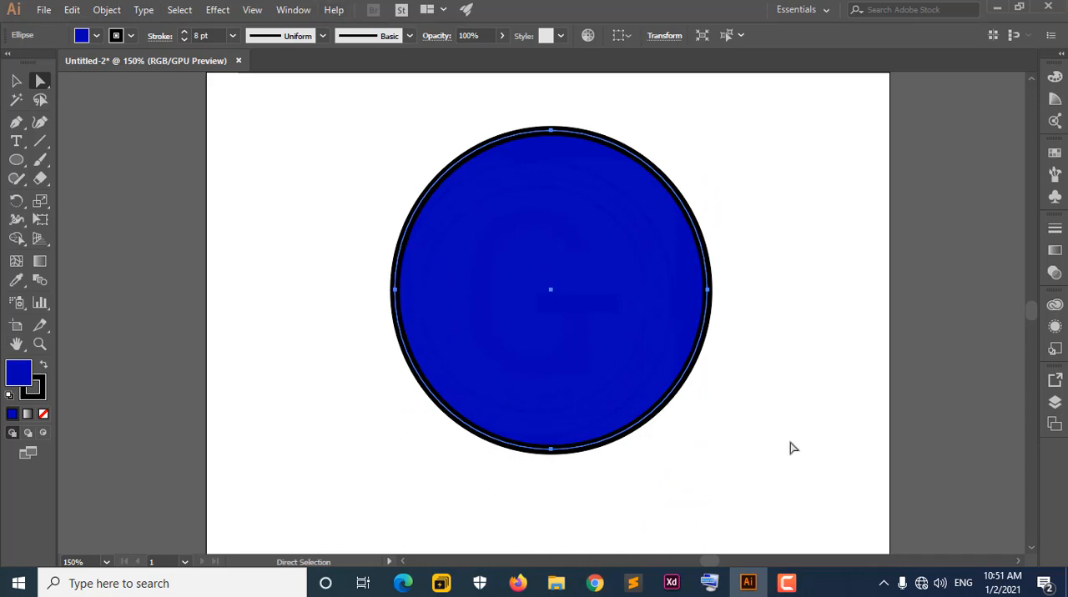
left_click_drag(601, 310, 555, 325)
left_click_drag(576, 327, 572, 364)
left_click_drag(584, 350, 746, 359)
left_click_drag(666, 414, 593, 400)
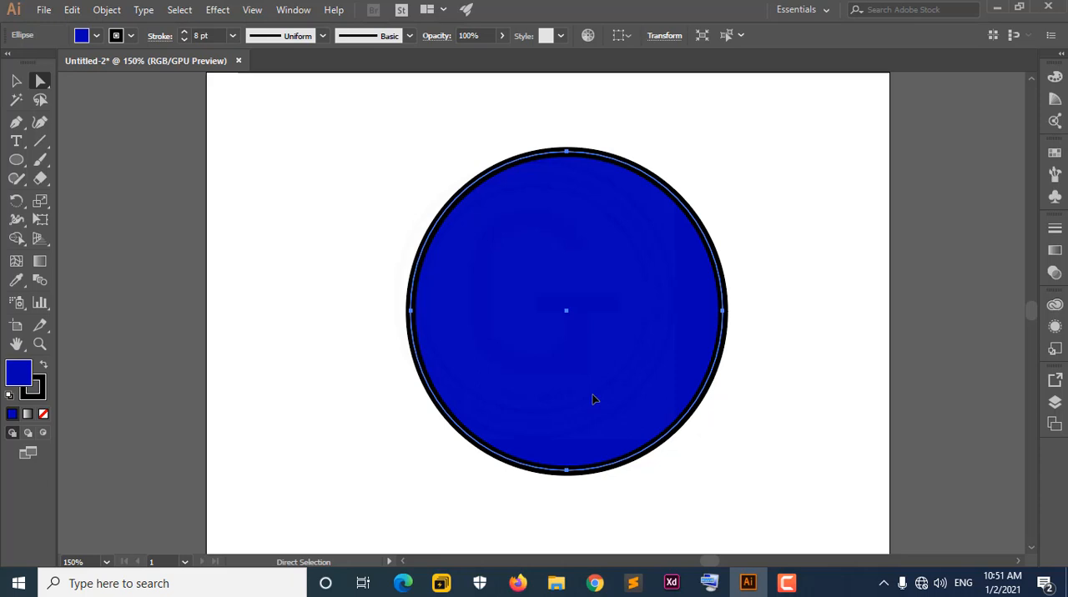
left_click(349, 233)
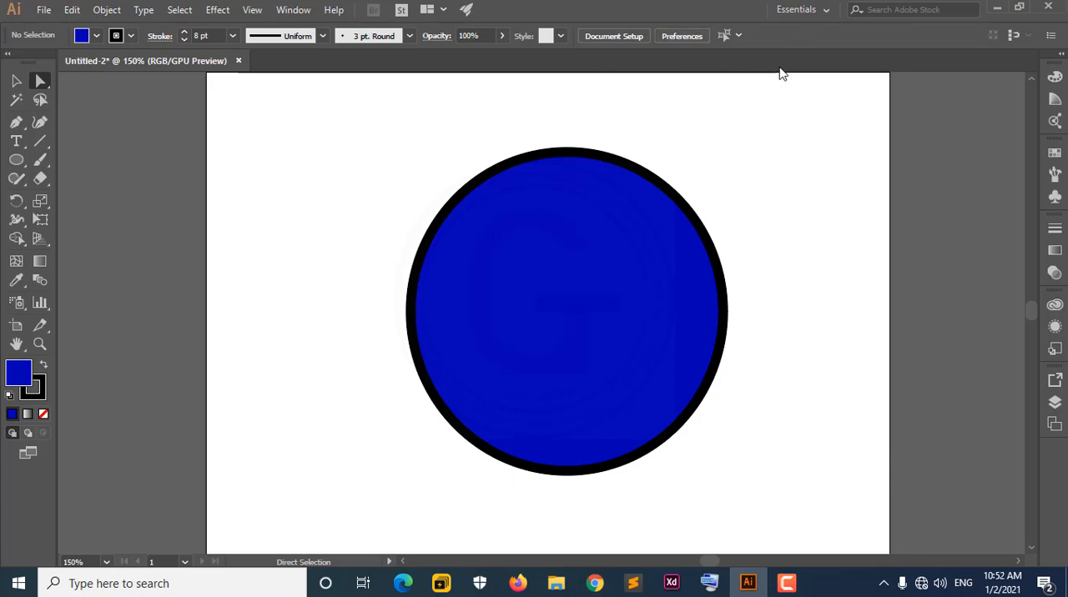
left_click_drag(613, 255, 582, 246)
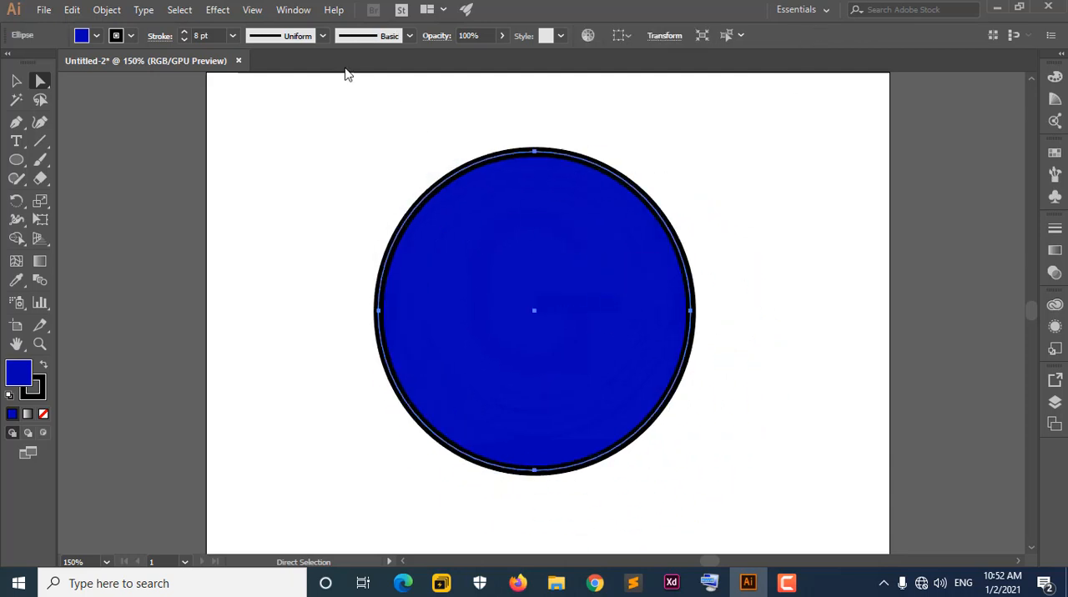
Undock the tools, the colour panel group and the document window so that they float freely in the workspace.
left_click_drag(20, 64, 191, 178)
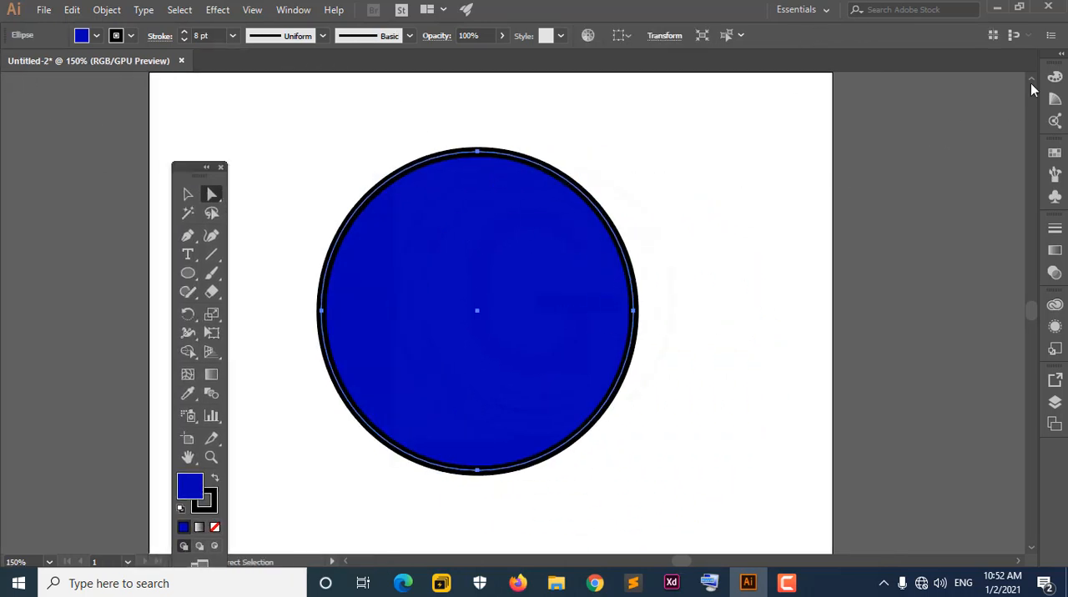
left_click_drag(1053, 67, 723, 160)
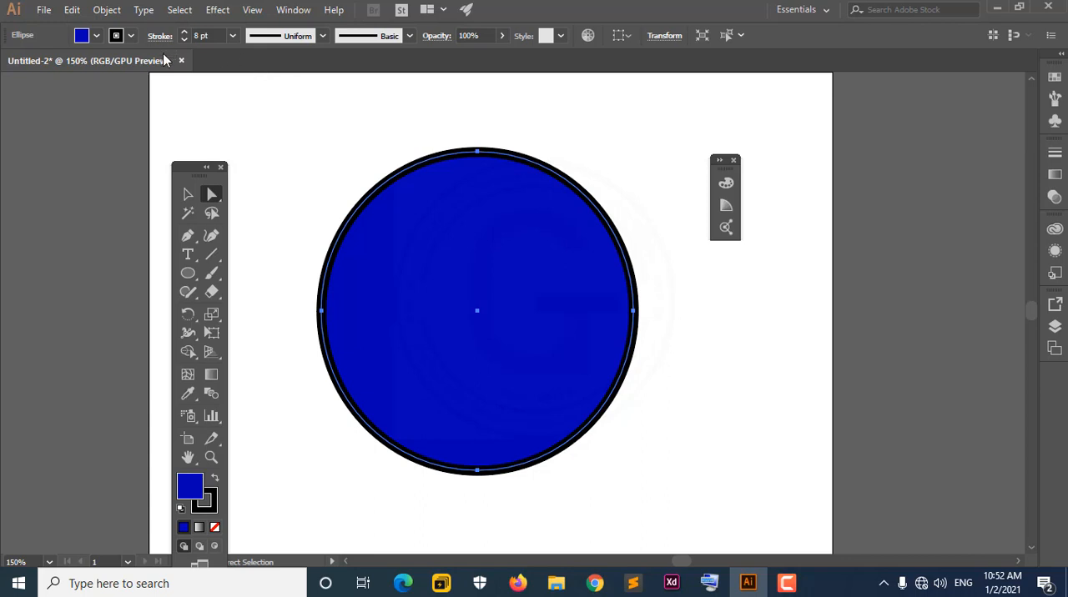
left_click_drag(168, 60, 275, 140)
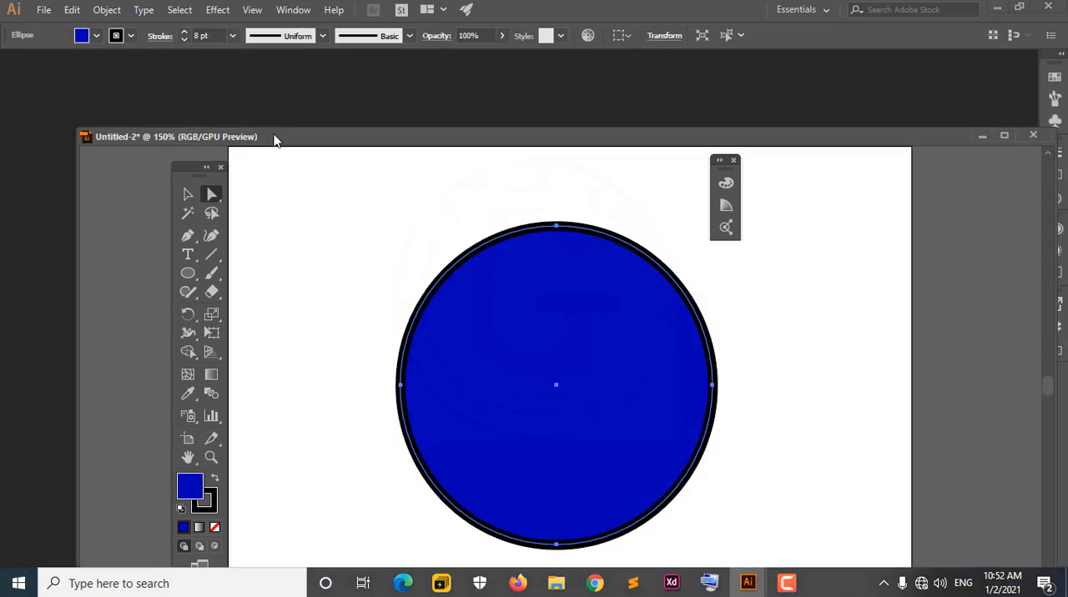
left_click(377, 198)
scroll(350, 171, "up", 3)
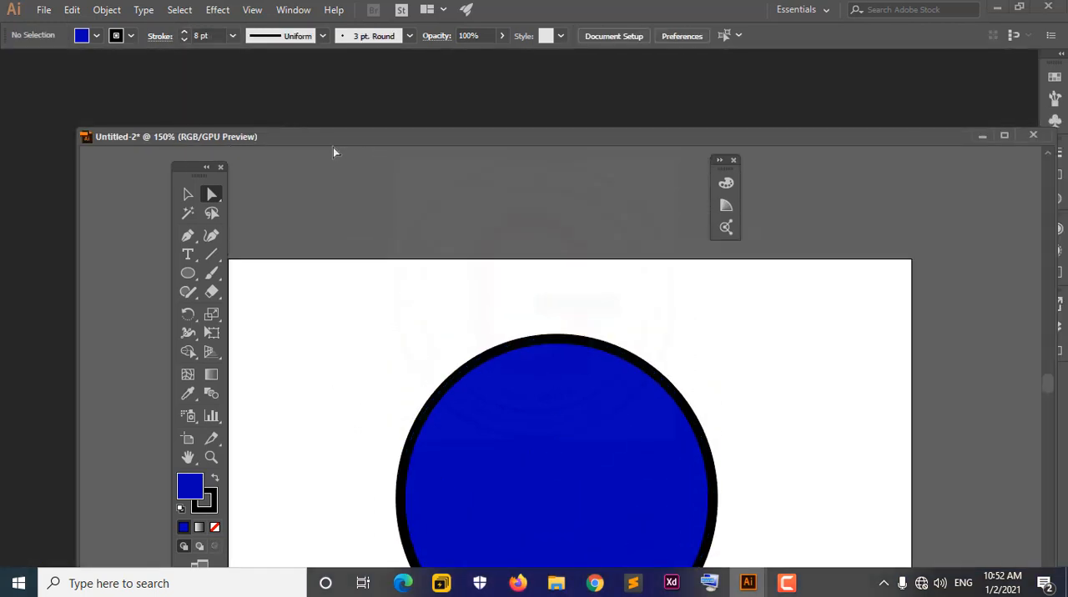
left_click_drag(375, 139, 319, 105)
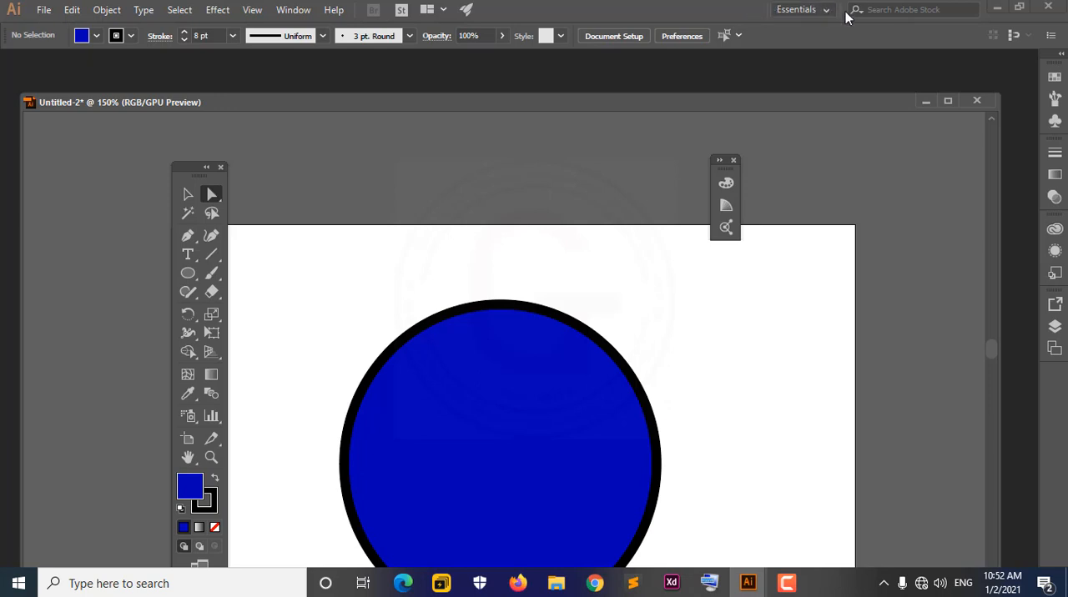
Reset the Essentials workspace to return the tools and panels to their default docked positions.
left_click(793, 11)
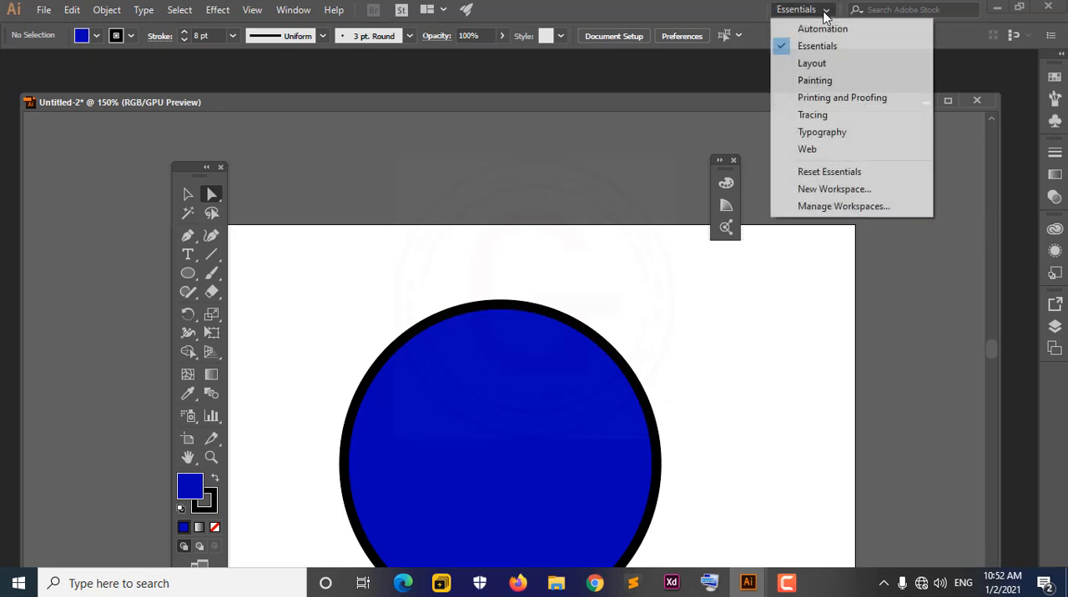
left_click(733, 17)
left_click(307, 10)
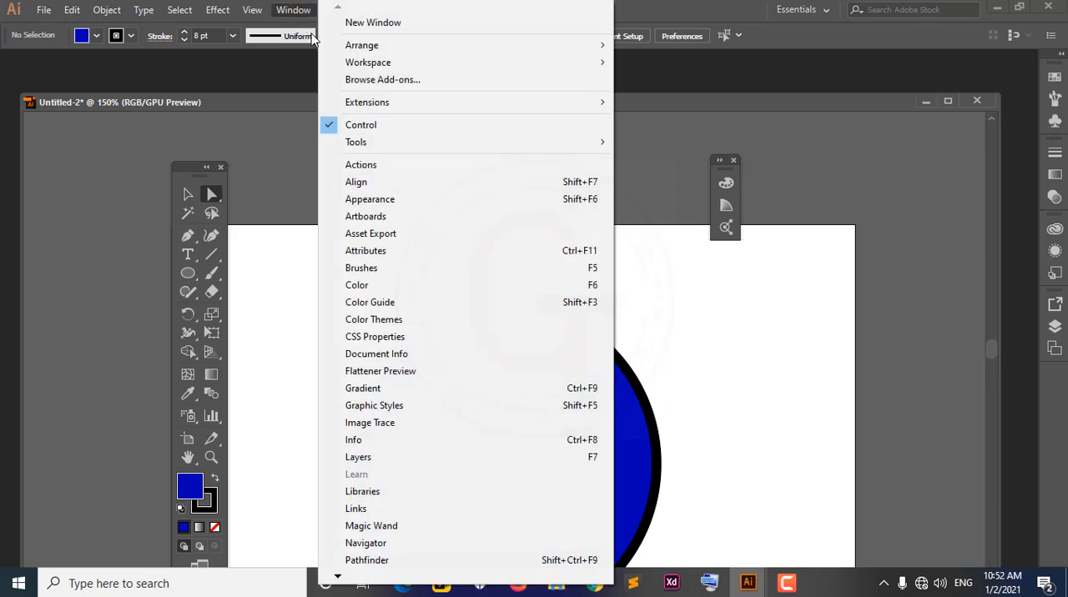
mouse_move(386, 65)
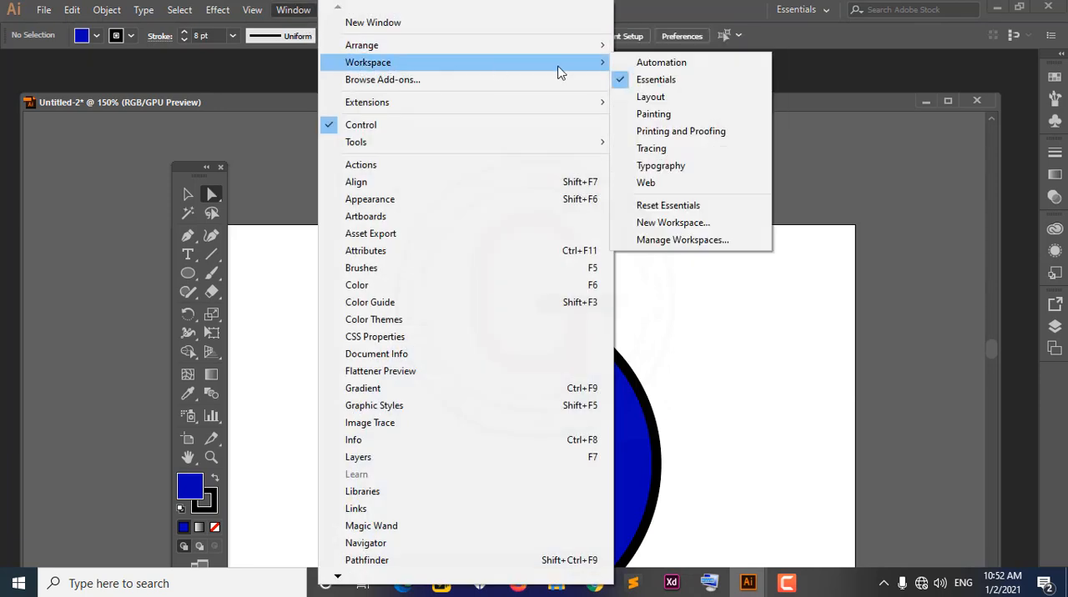
left_click(690, 213)
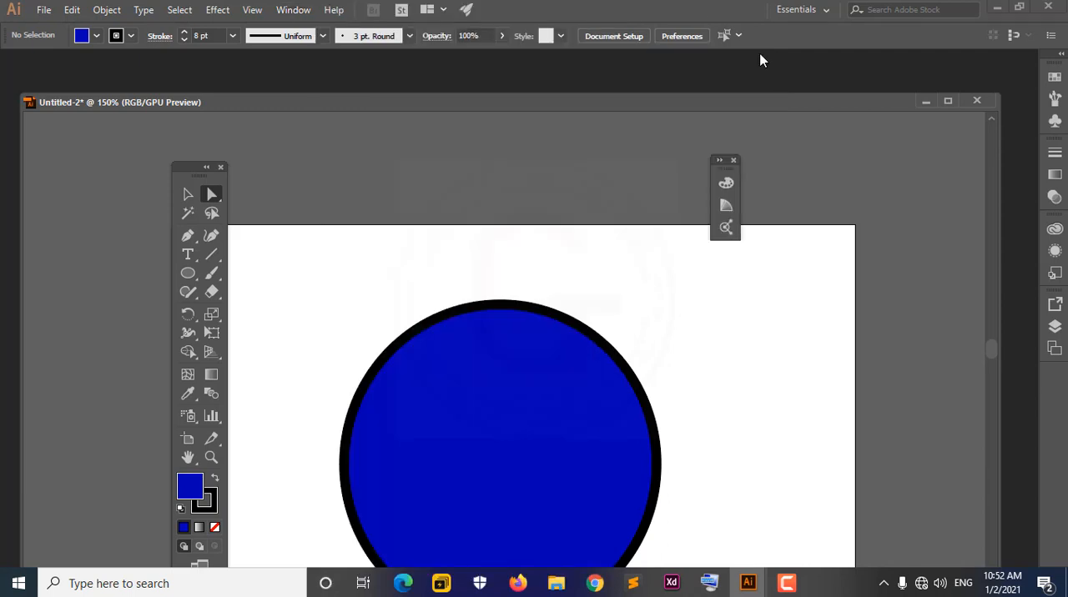
left_click(824, 10)
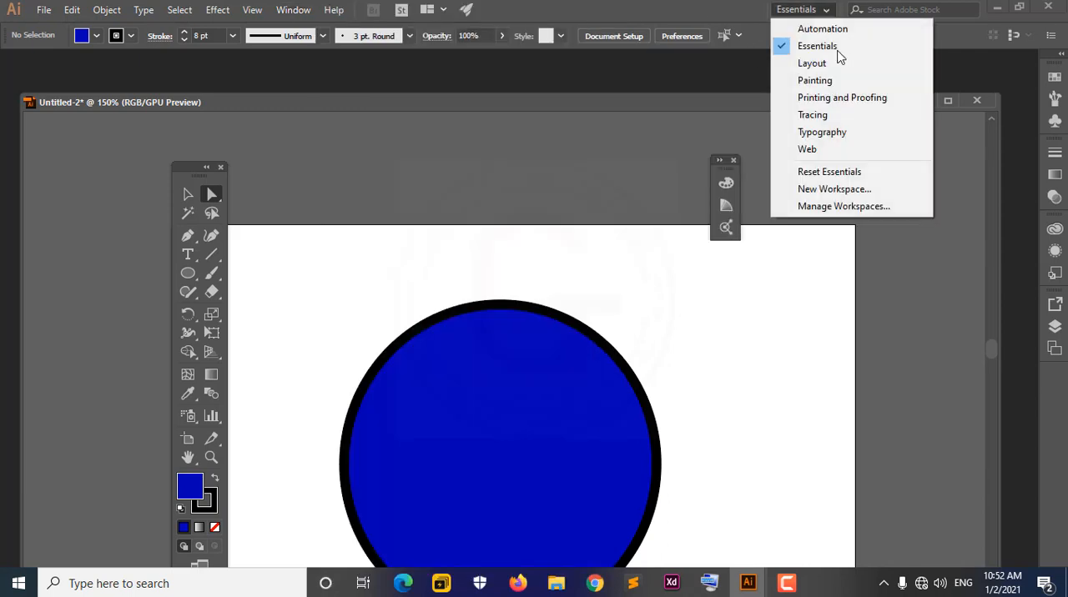
left_click(849, 174)
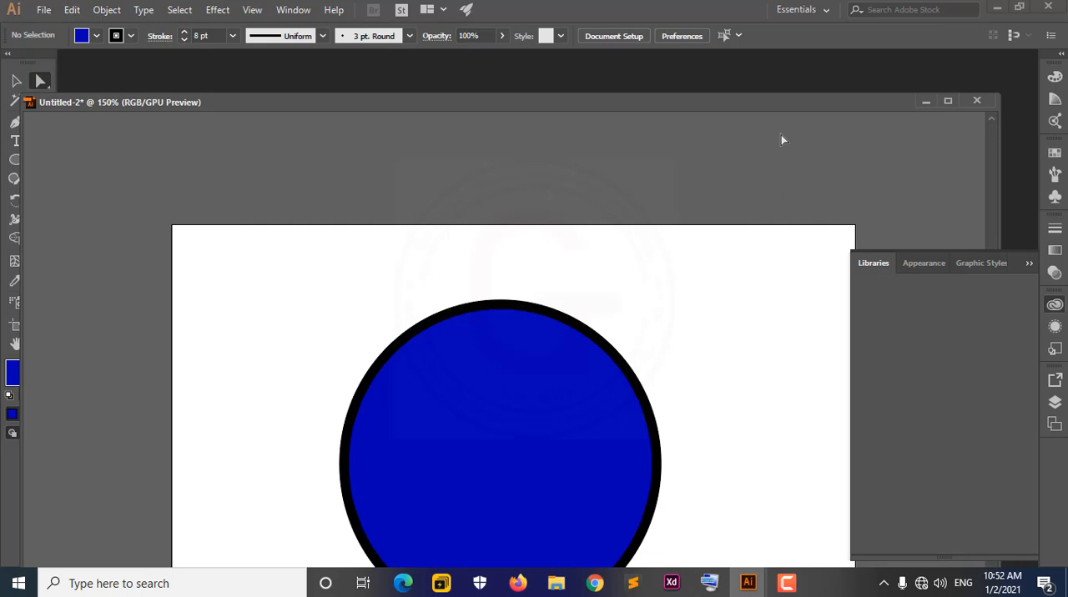
Reset the Essentials workspace once more and review the list of other workspaces.
left_click(825, 12)
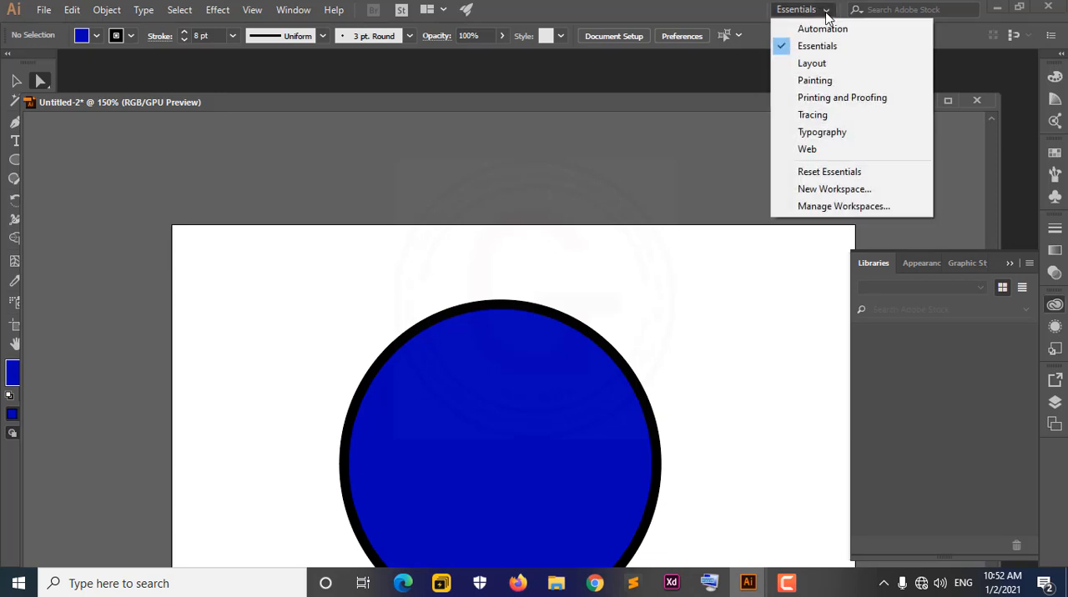
left_click(830, 173)
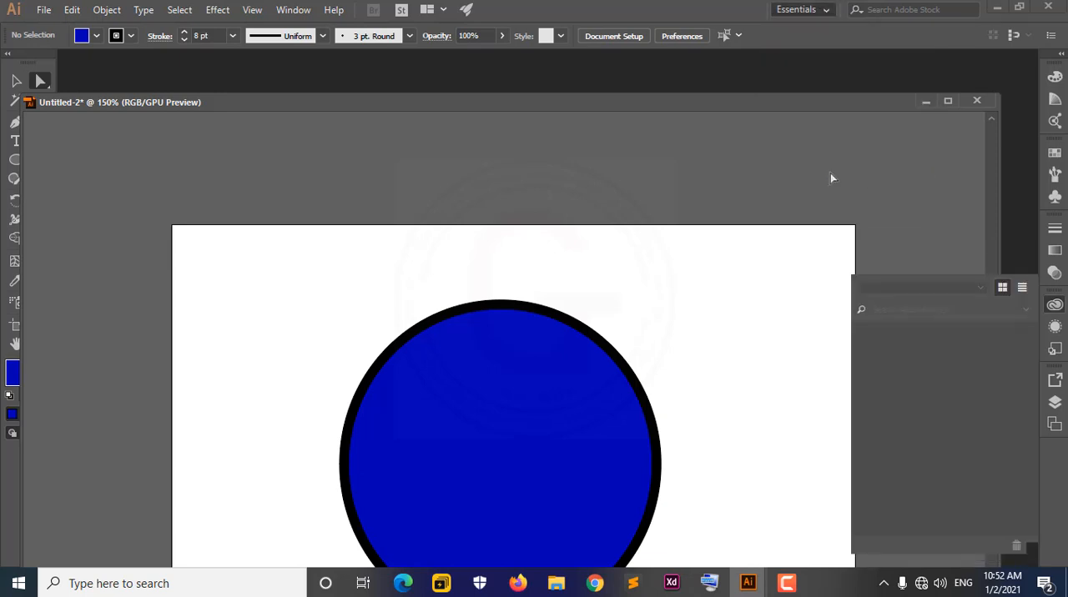
left_click(822, 12)
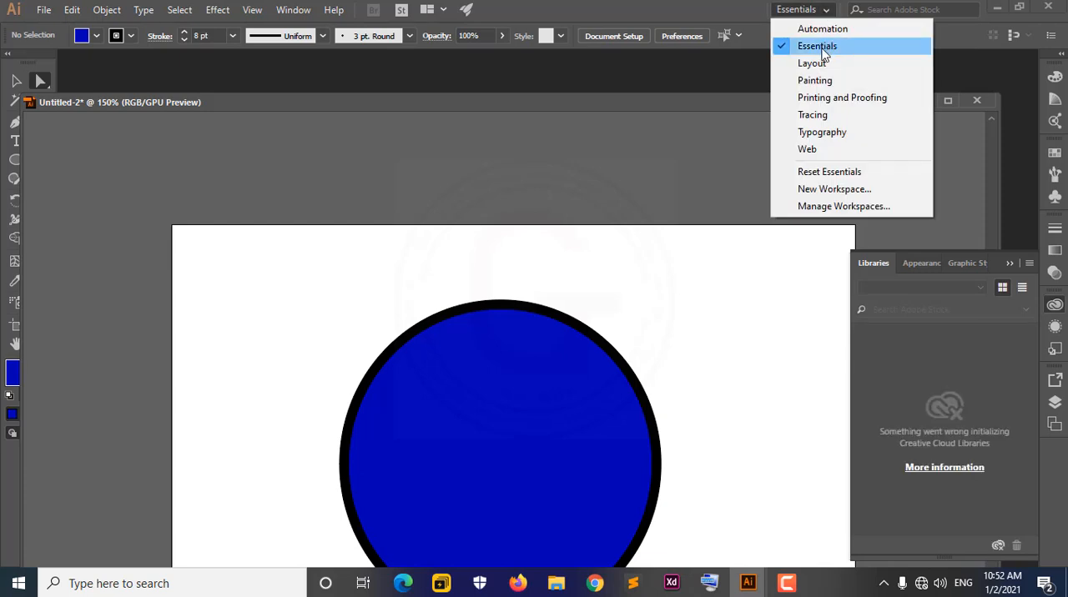
left_click(689, 6)
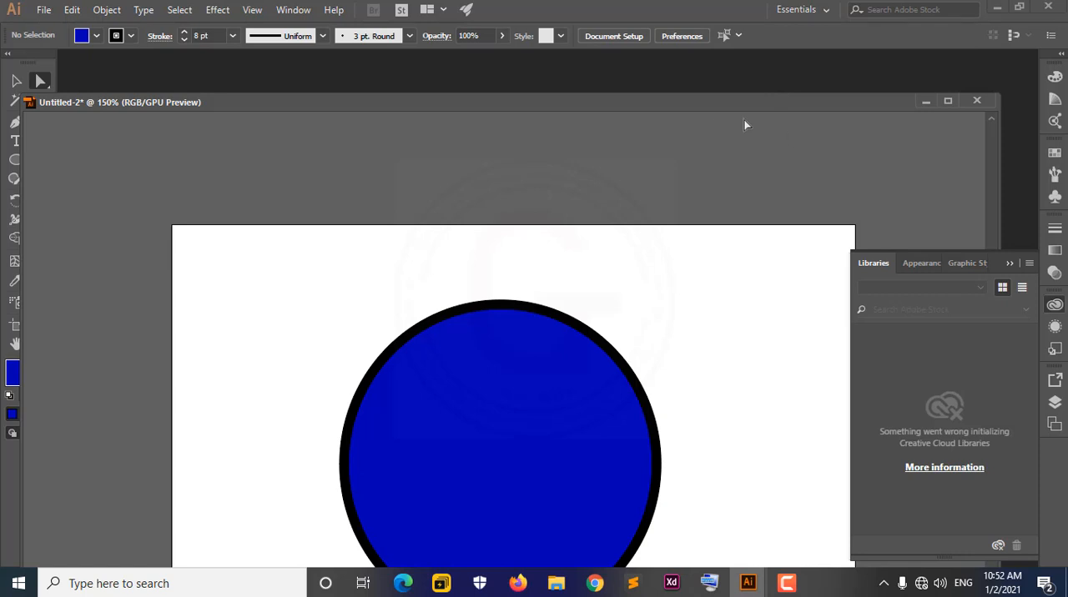
Dock the floating document window back into the workspace as a tab.
left_click_drag(429, 106, 359, 61)
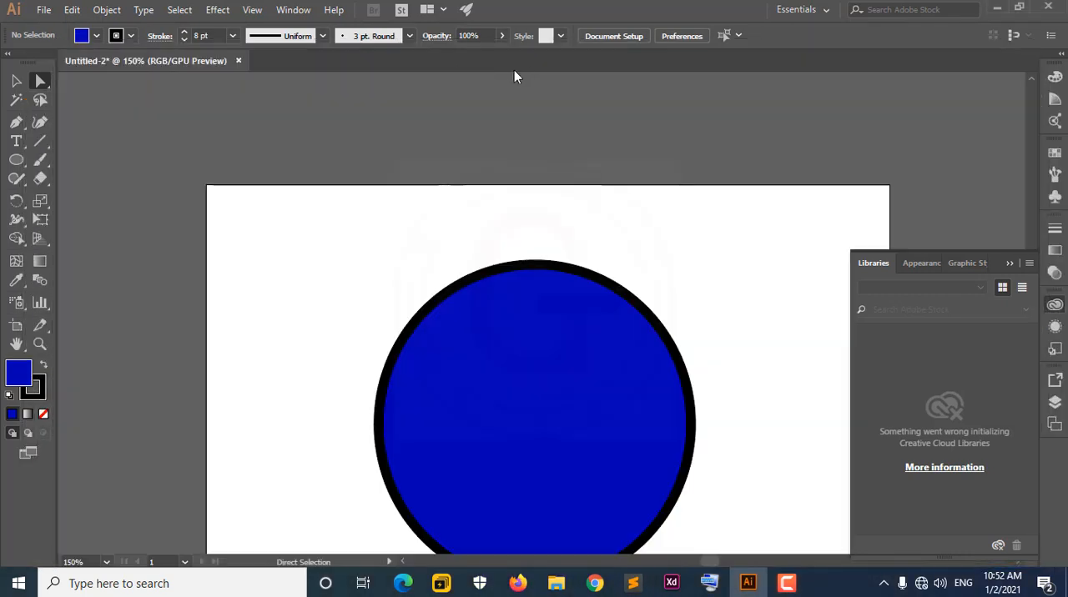
mouse_move(28, 62)
left_mouse_down()
mouse_move(161, 102)
mouse_move(14, 64)
left_mouse_up()
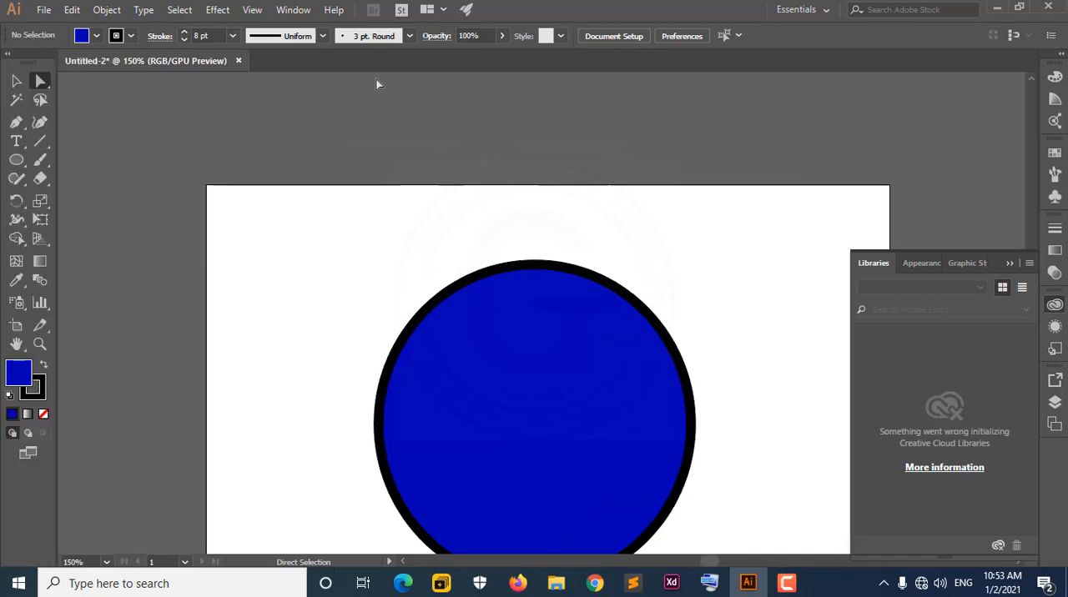
Switch to the Automation workspace and return to Essentials.
left_click(803, 10)
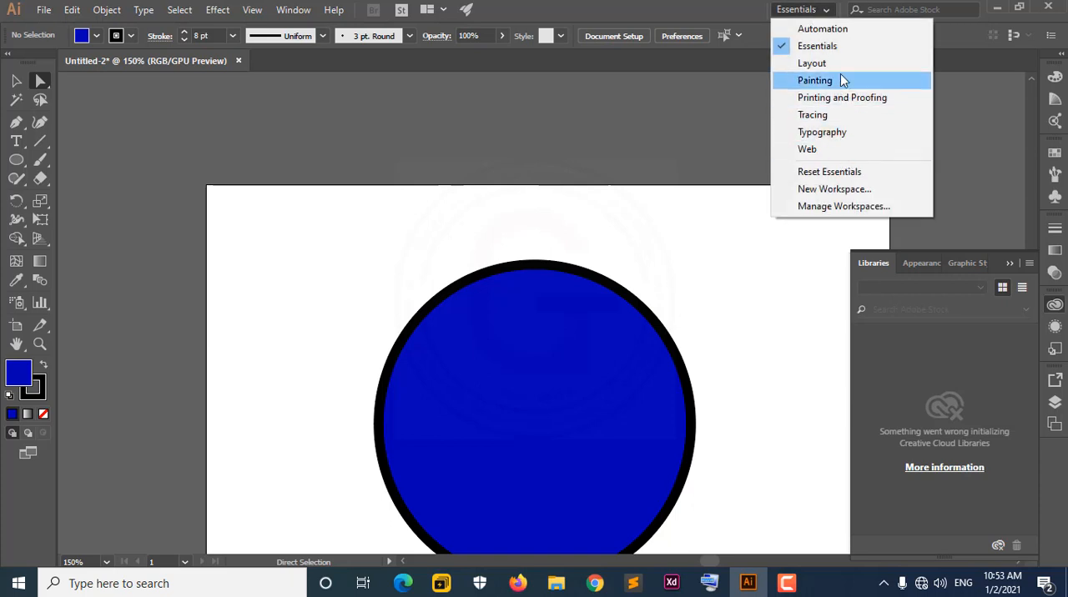
left_click(841, 28)
left_click(828, 10)
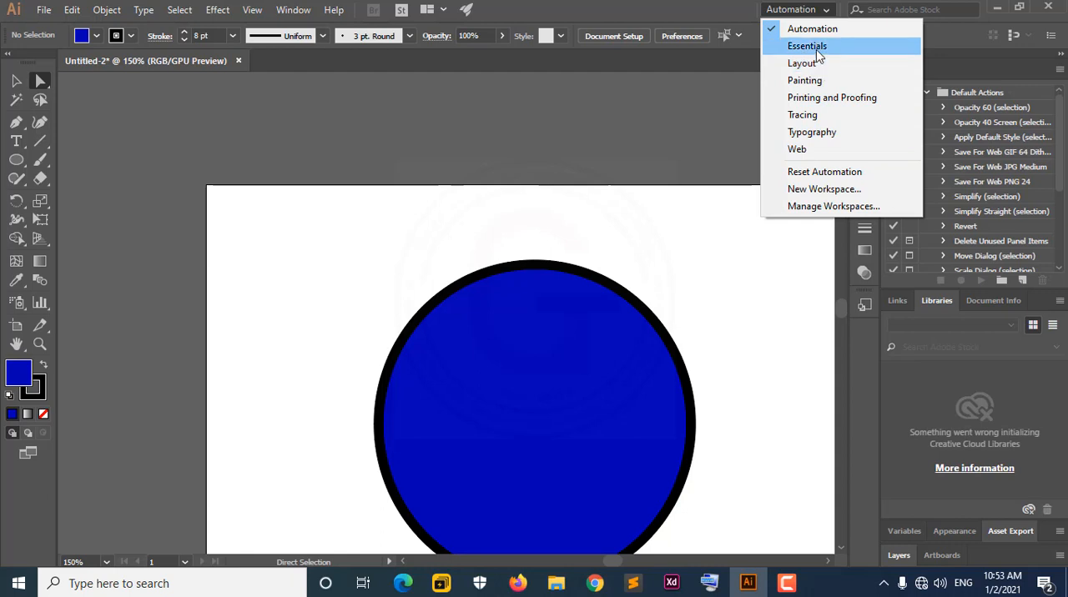
left_click(814, 46)
Reset the Essentials workspace and collapse the expanded Libraries panel.
left_click(824, 10)
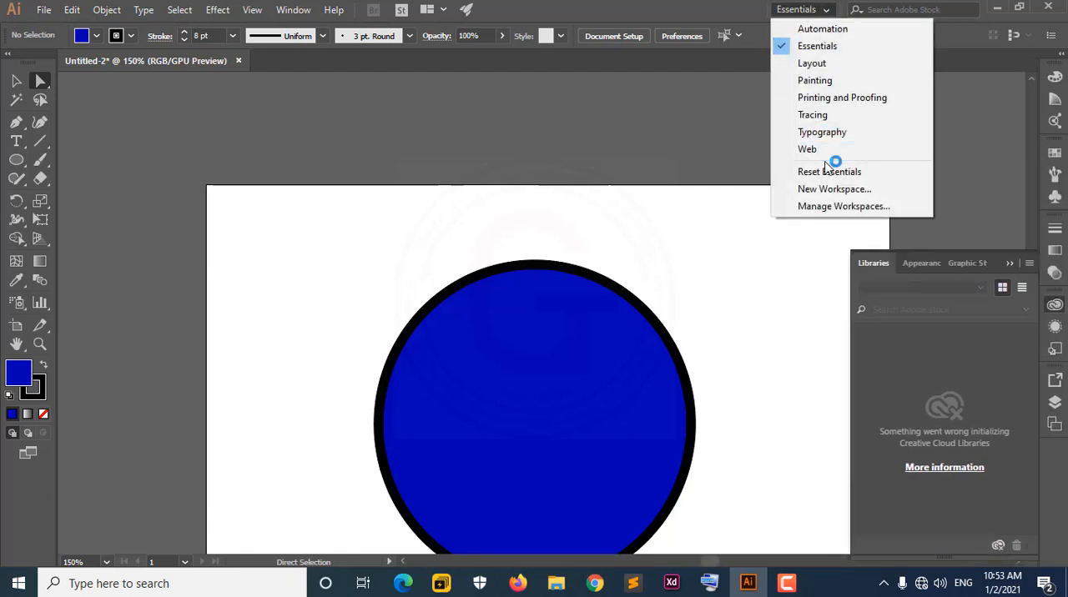
left_click(830, 171)
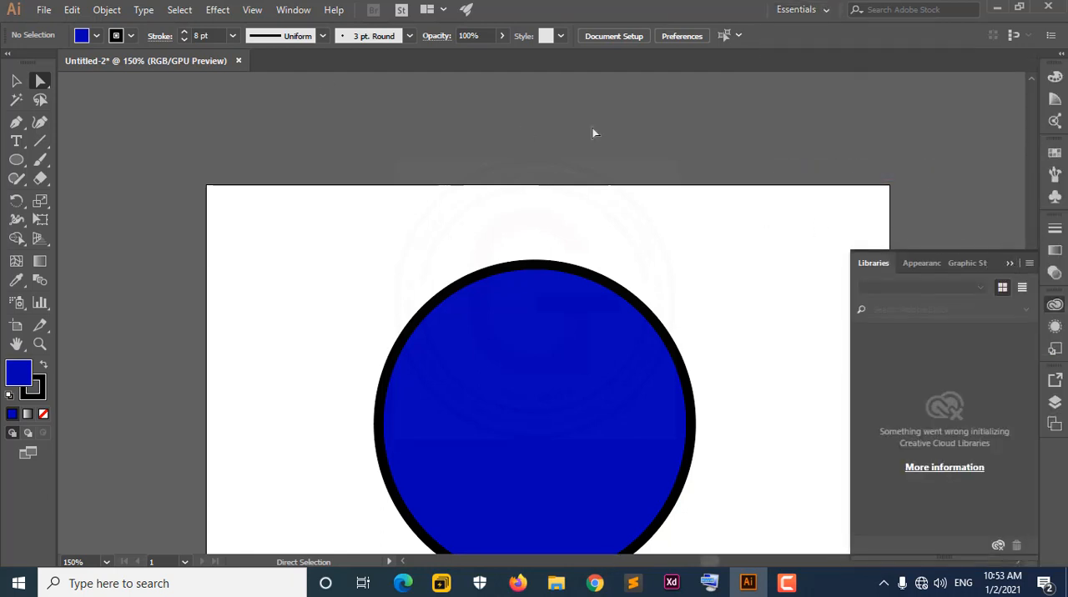
left_click(1011, 263)
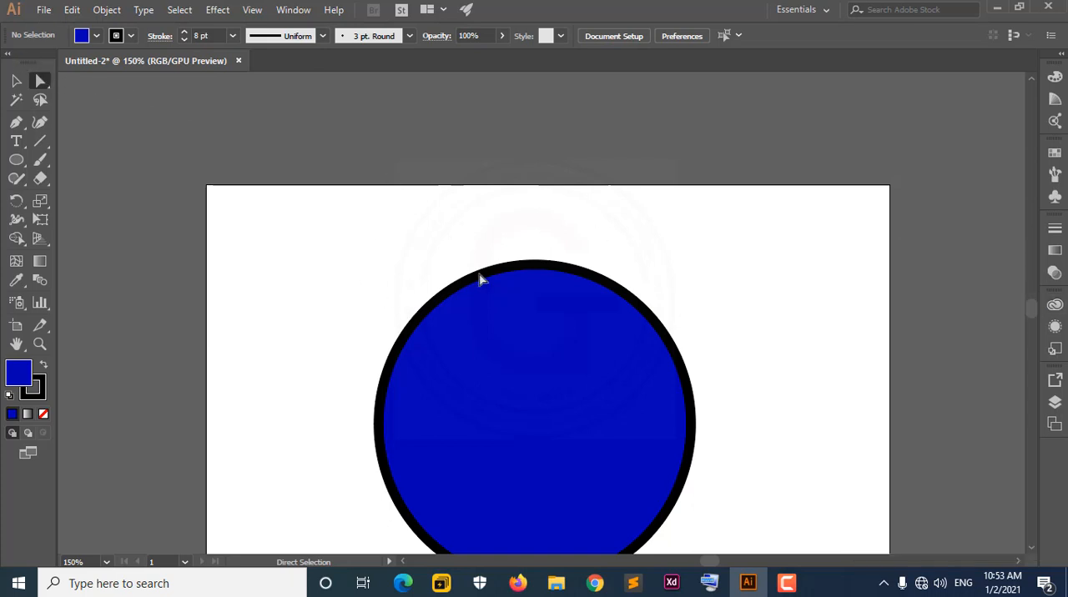
left_click(814, 9)
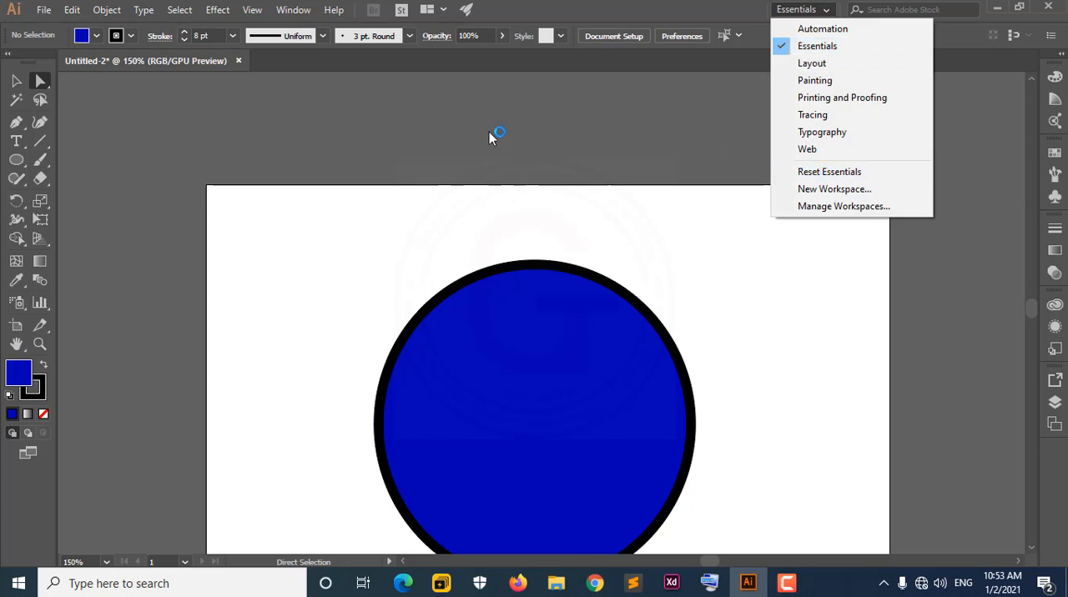
left_click(561, 5)
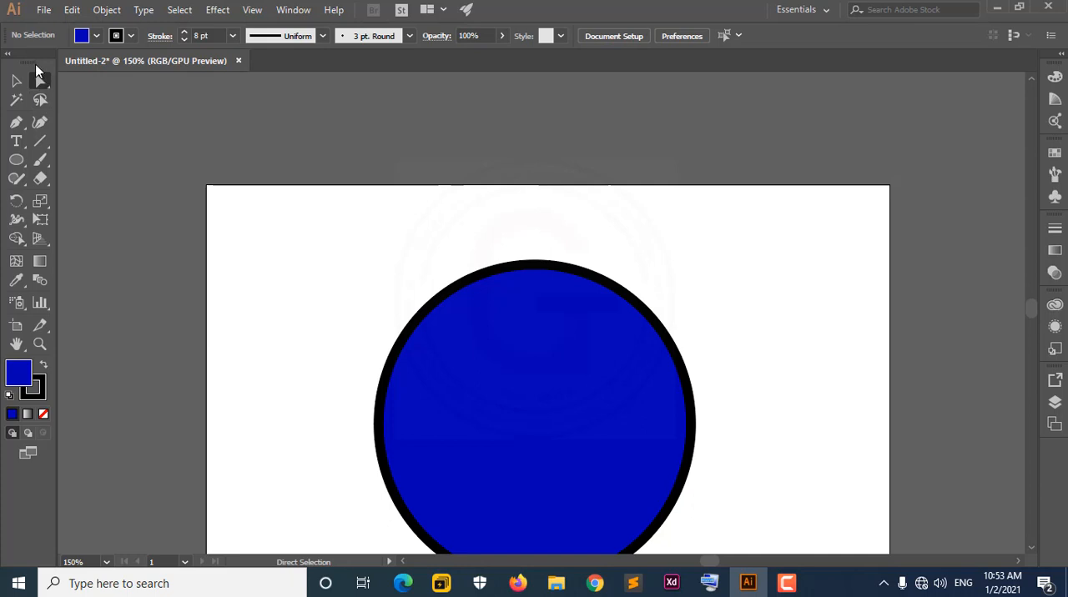
Undock the tools and the document window so that both float over the workspace.
left_click_drag(35, 65, 257, 149)
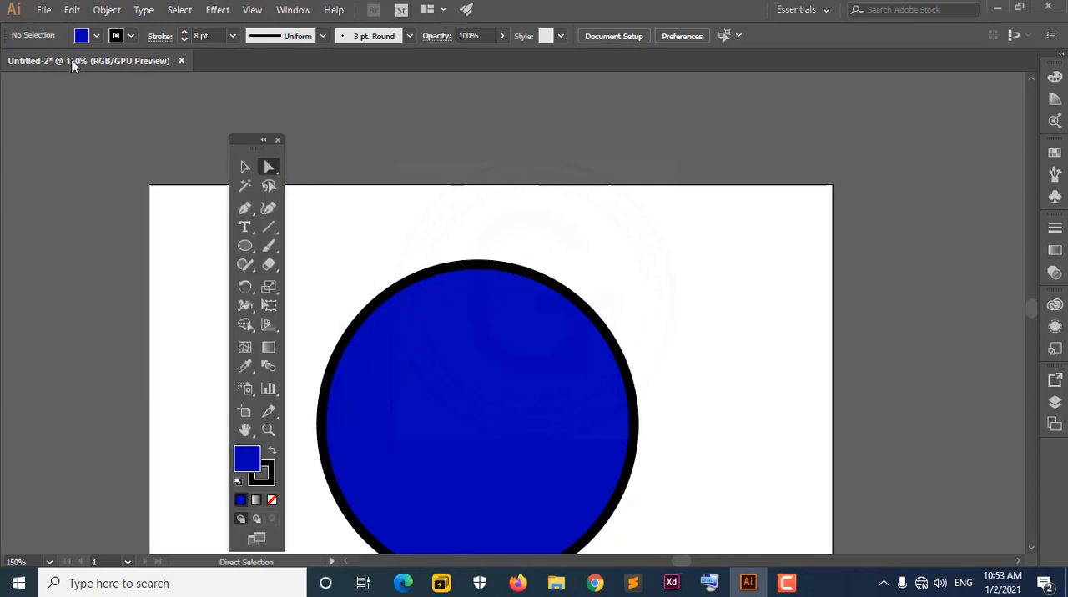
left_click_drag(72, 66, 308, 98)
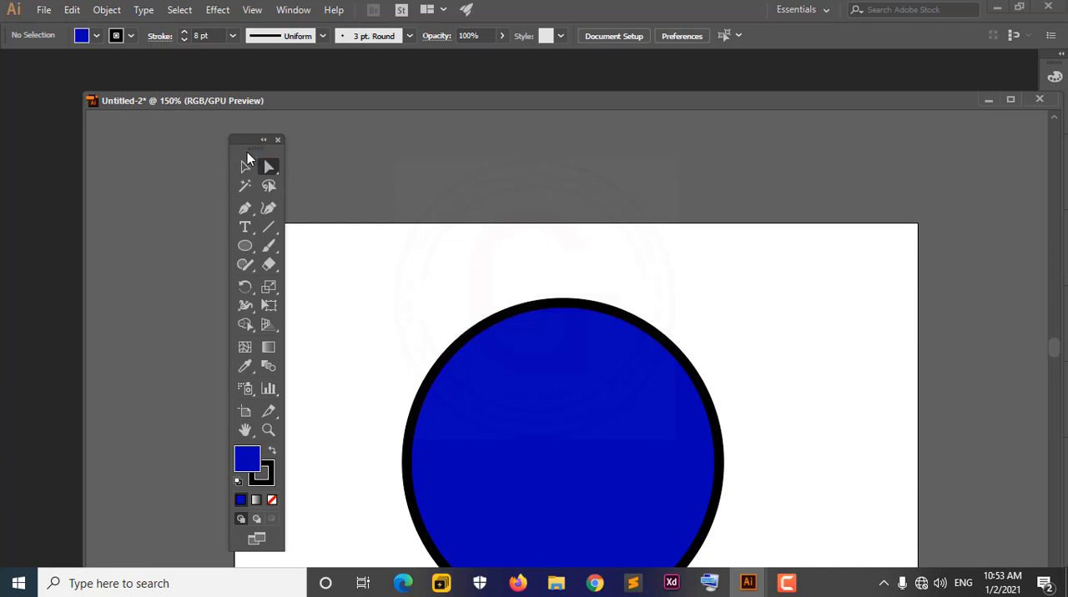
left_click_drag(240, 150, 230, 148)
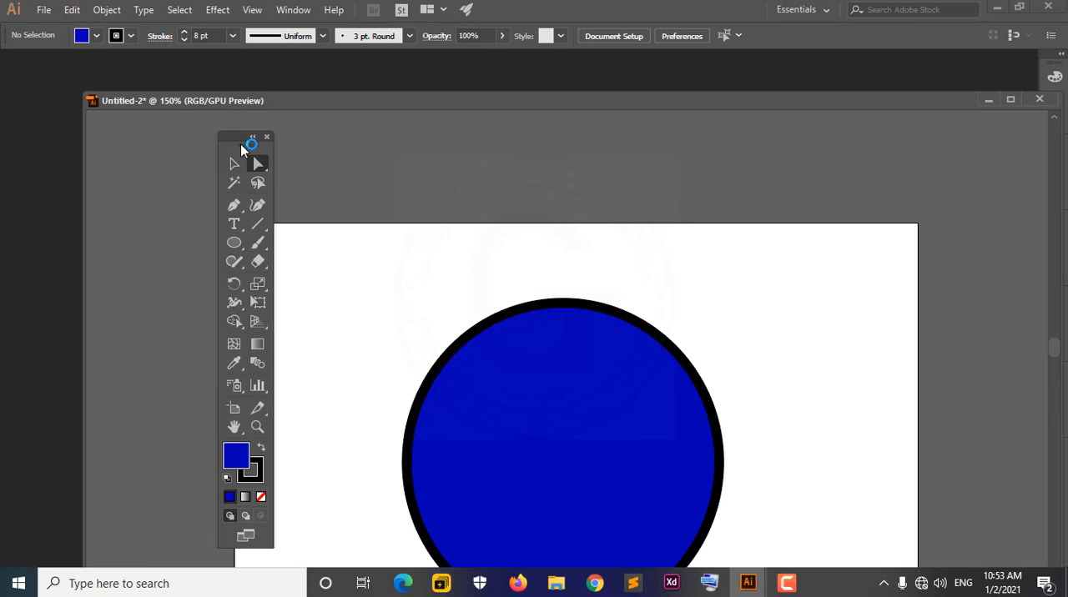
Dock the floating tools at their original edge and return the document window to its tab.
left_click_drag(241, 144, 8, 63)
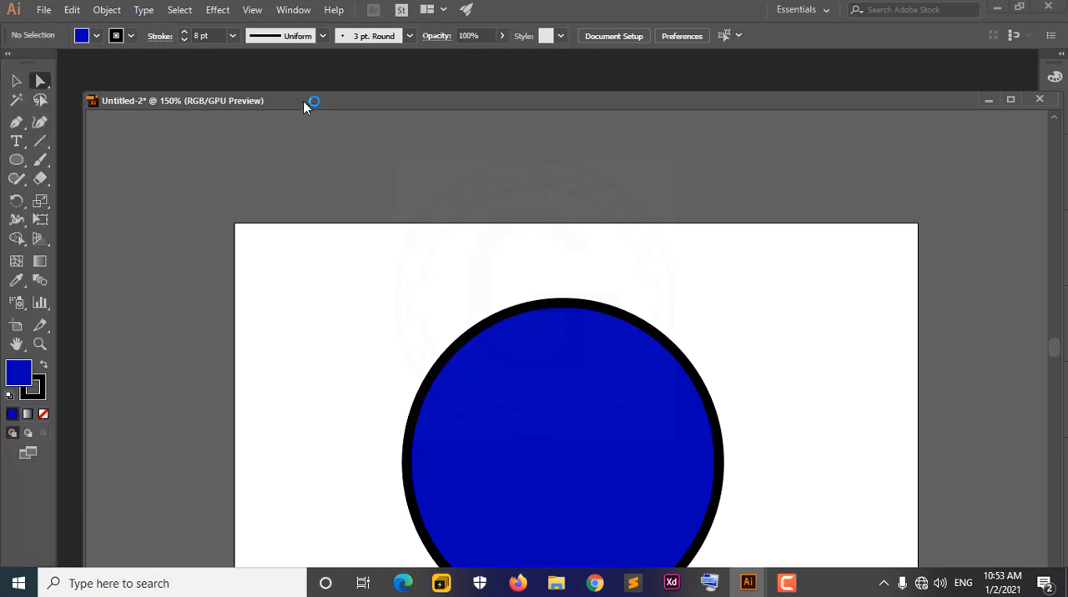
mouse_move(303, 101)
left_mouse_down()
mouse_move(331, 84)
mouse_move(333, 101)
mouse_move(319, 98)
left_mouse_up()
left_click_drag(230, 99, 222, 58)
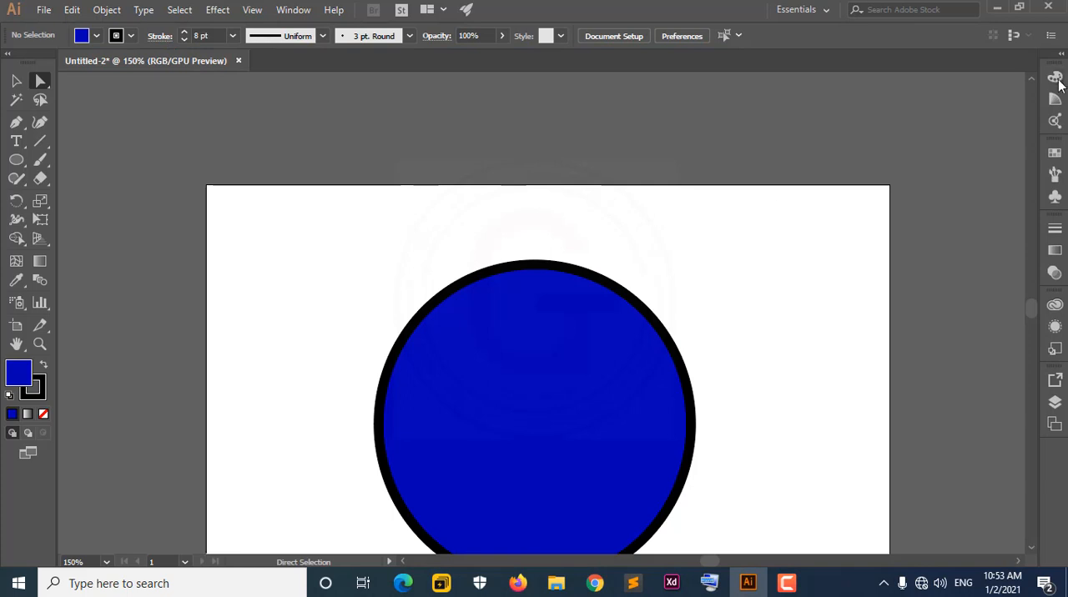
Float the colour panel group and dock it back among the collapsed panels, directly above the swatches, brushes and symbols icons.
left_click_drag(1051, 69, 843, 111)
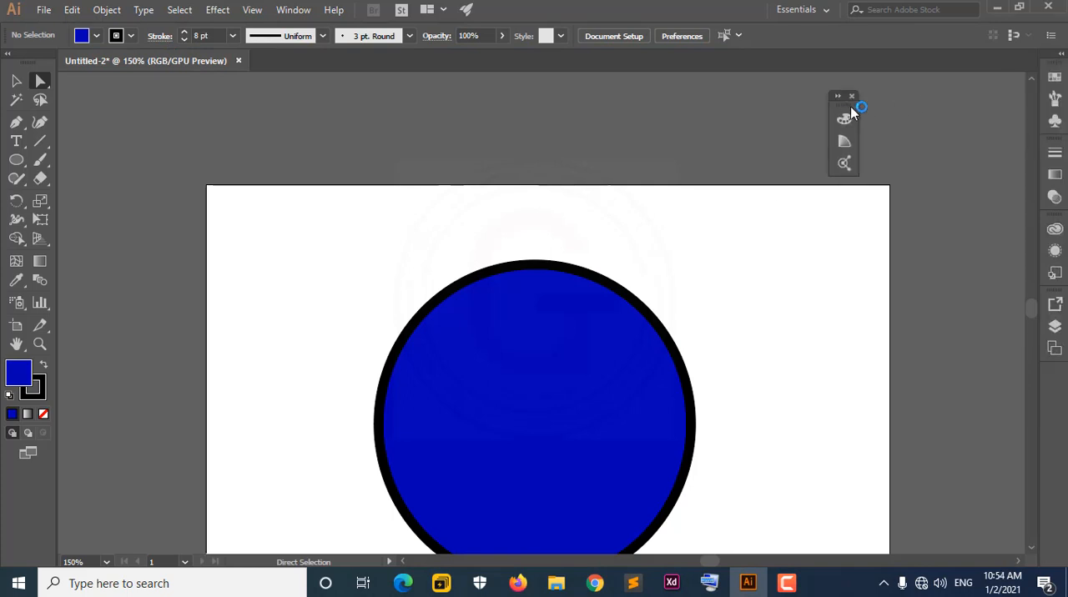
left_click_drag(844, 101, 1050, 141)
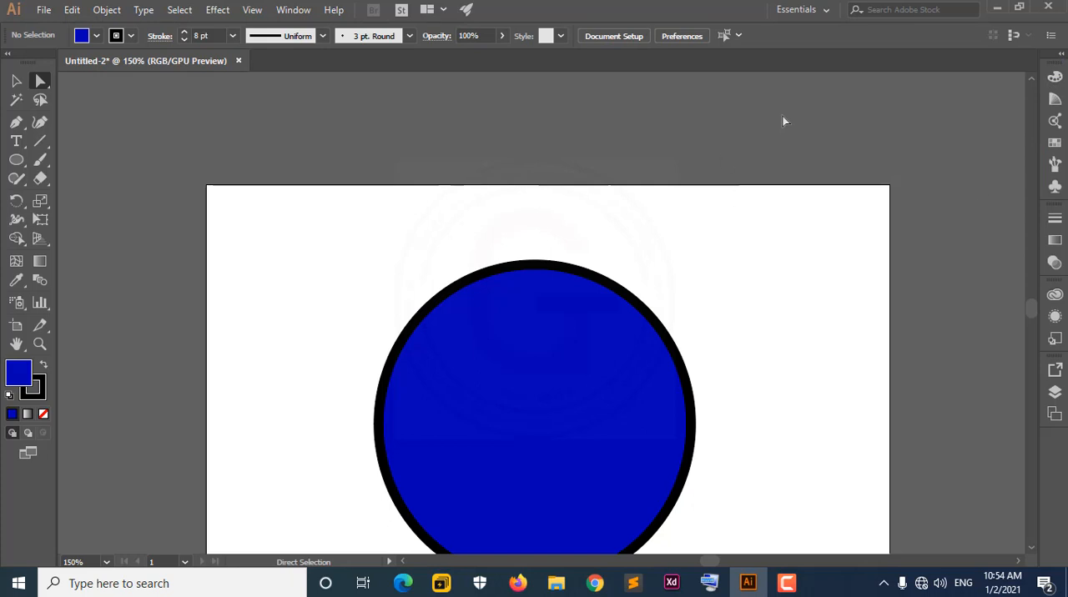
left_click(825, 10)
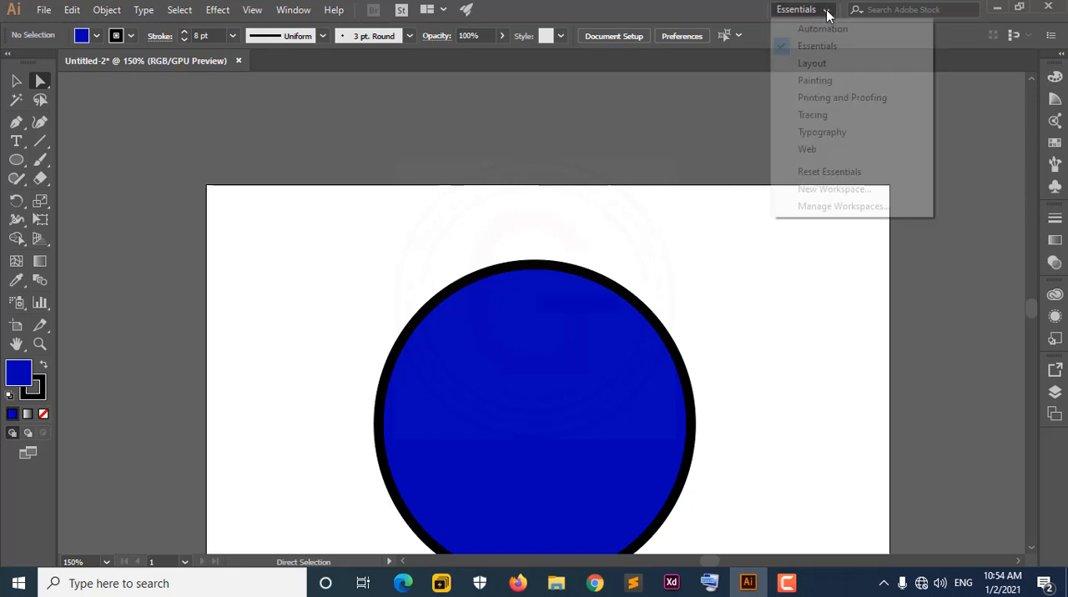
left_click(665, 137)
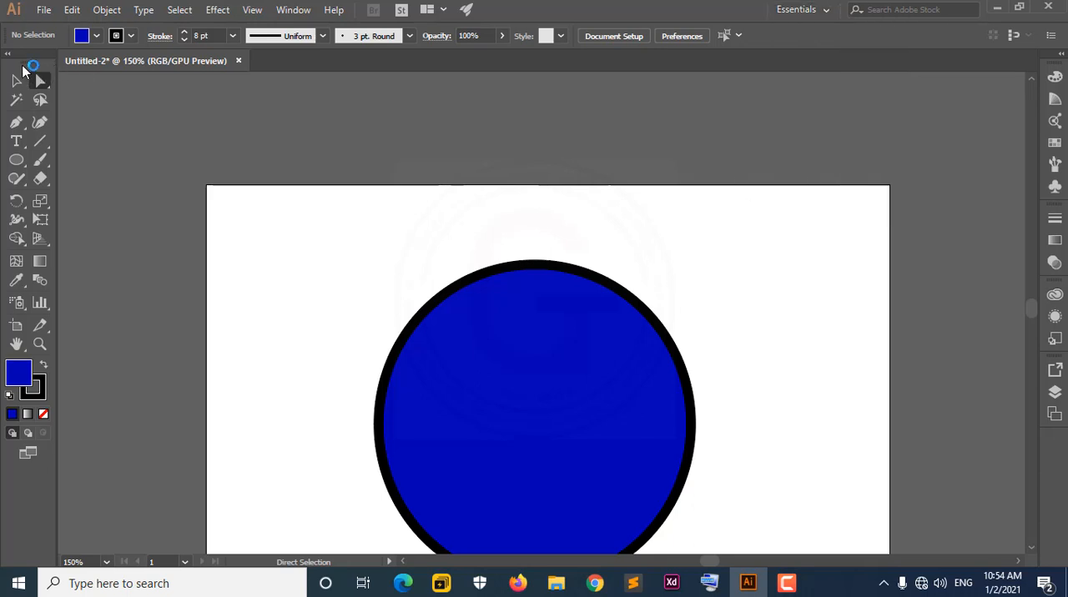
Dock the tools beside the collapsed panels on the opposite side of the workspace and show them in a single column.
left_click_drag(24, 68, 1033, 51)
left_click_drag(1036, 96, 1034, 91)
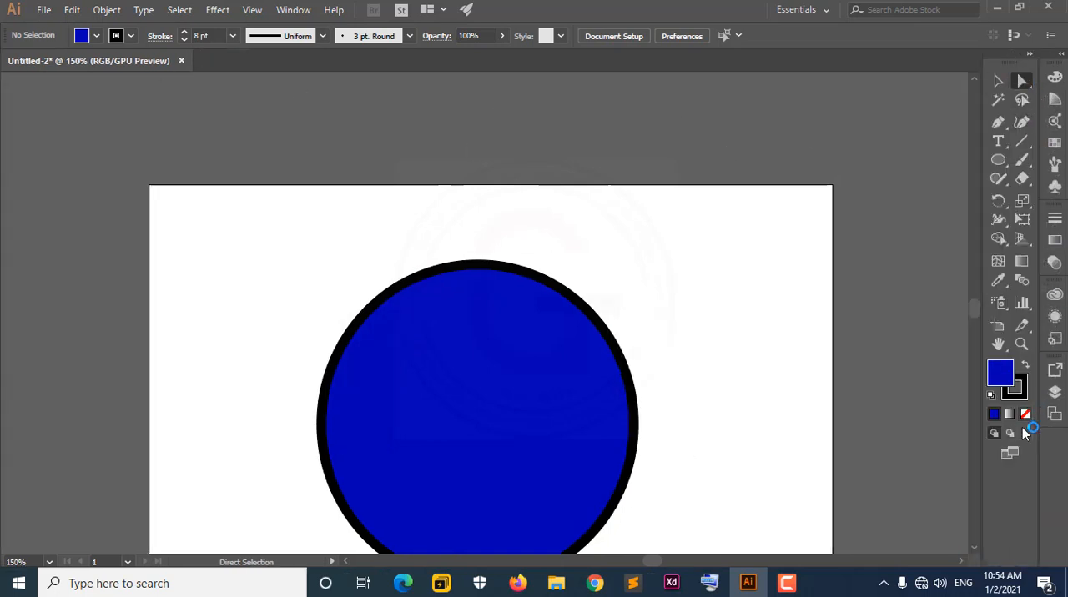
left_click(1030, 54)
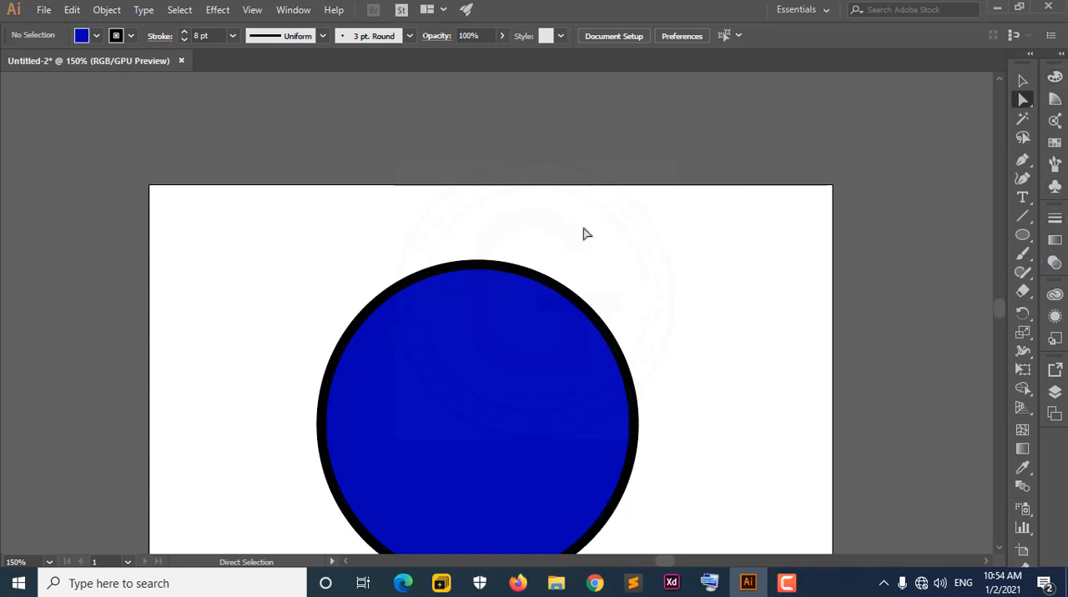
scroll(586, 232, "down", 3)
scroll(589, 236, "up", 2)
scroll(589, 237, "down", 2)
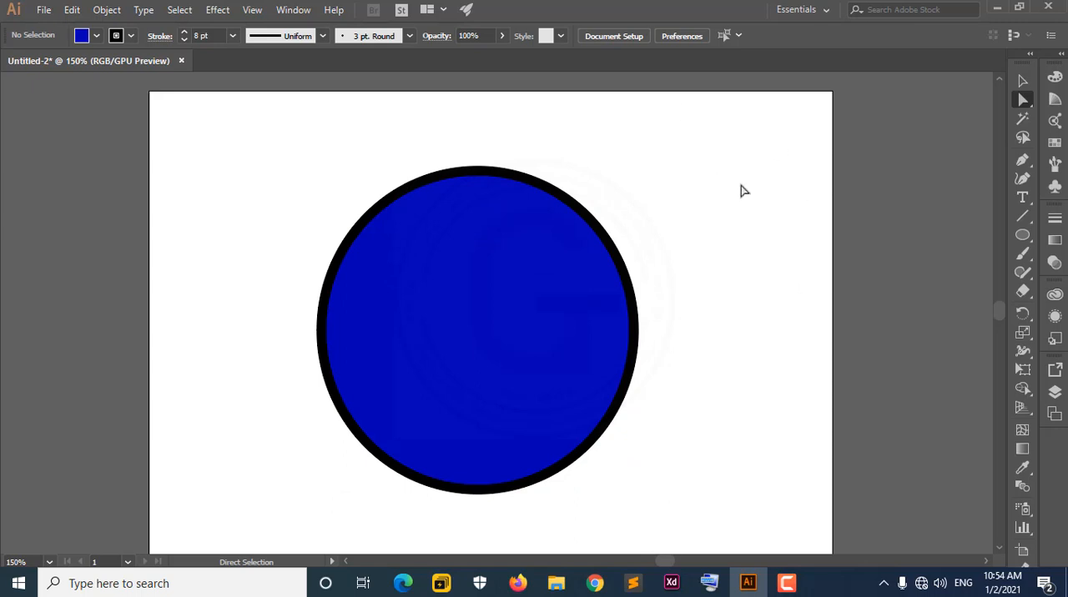
Save the current panel arrangement as a new workspace named "test".
left_click(824, 9)
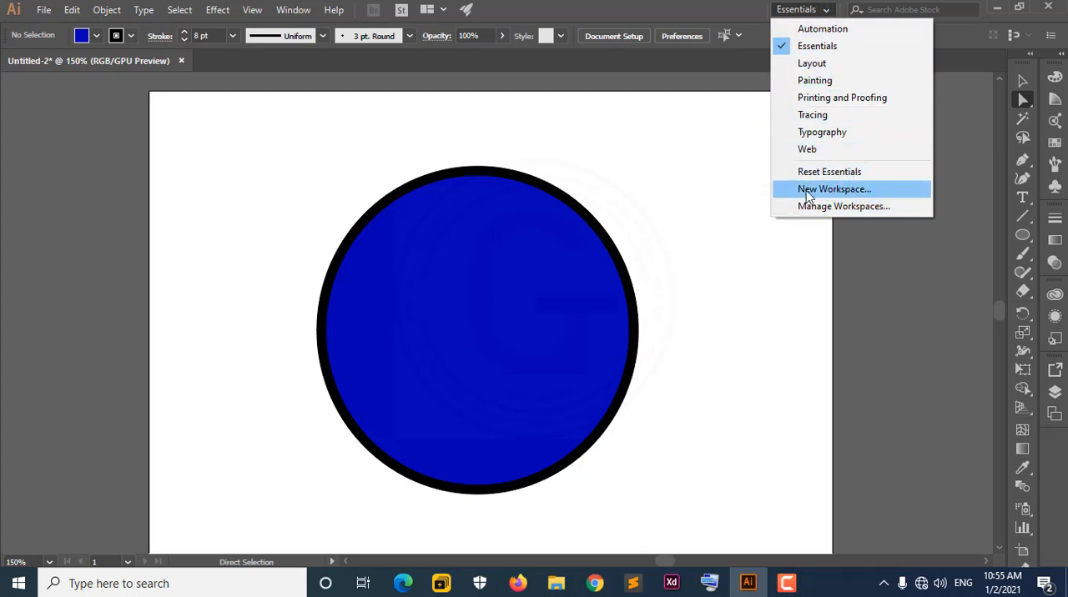
key("Escape")
left_click(294, 9)
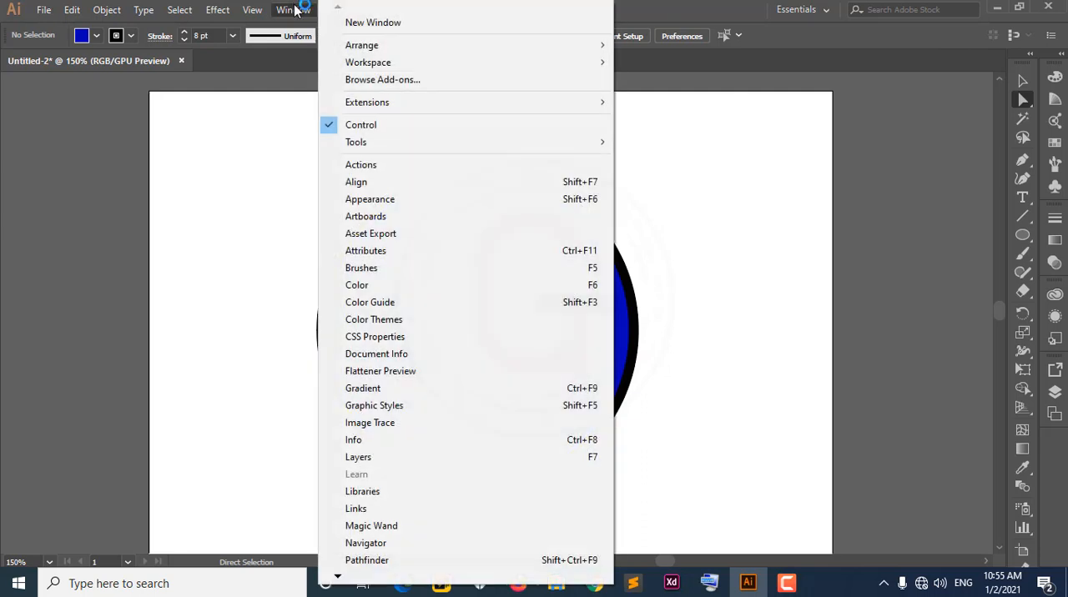
mouse_move(373, 64)
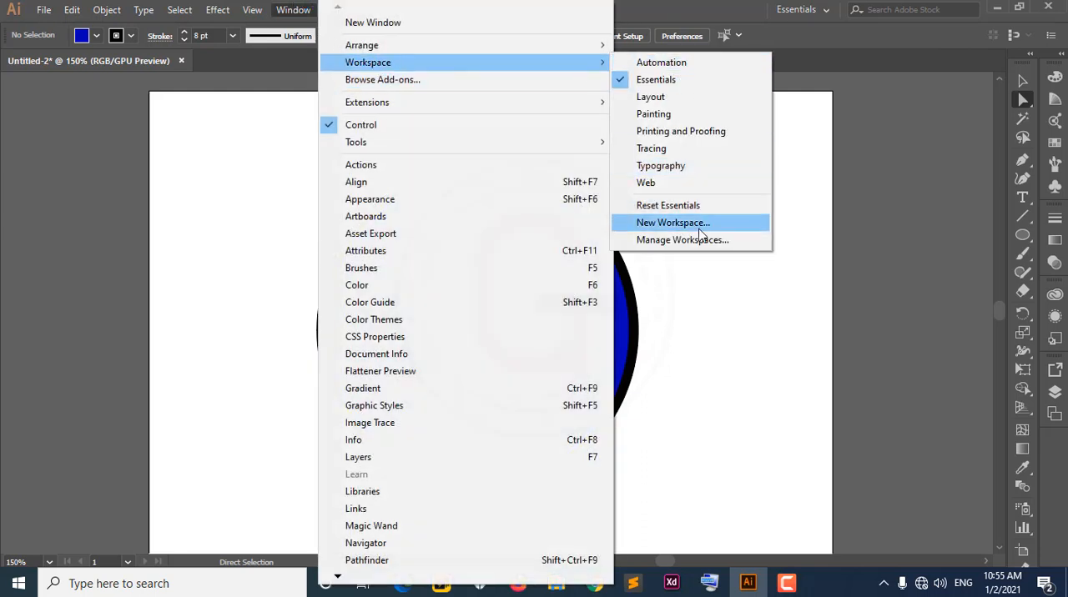
left_click(673, 222)
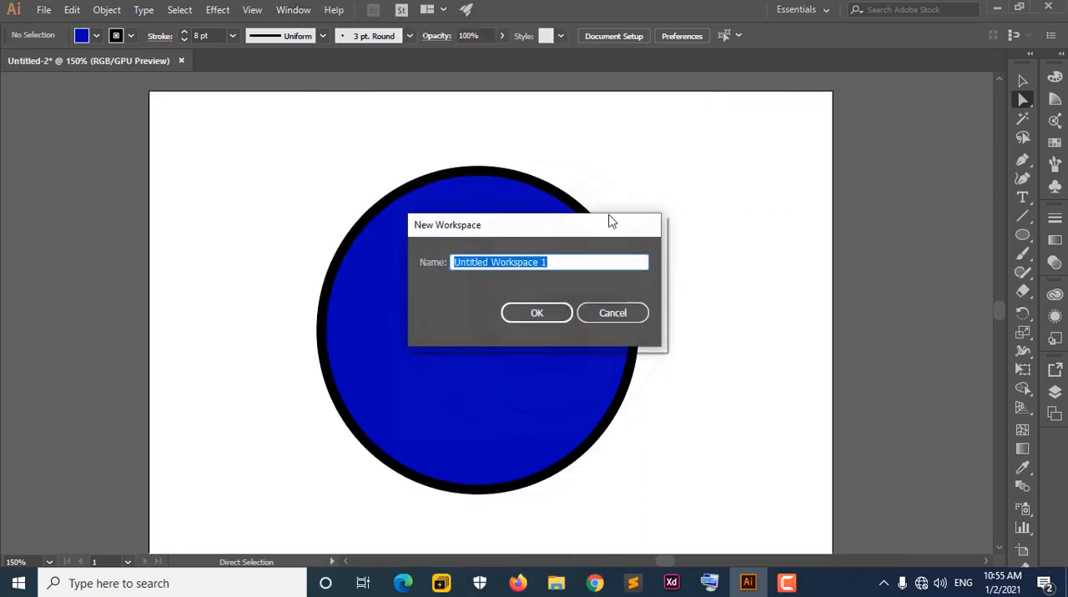
left_click_drag(609, 221, 887, 148)
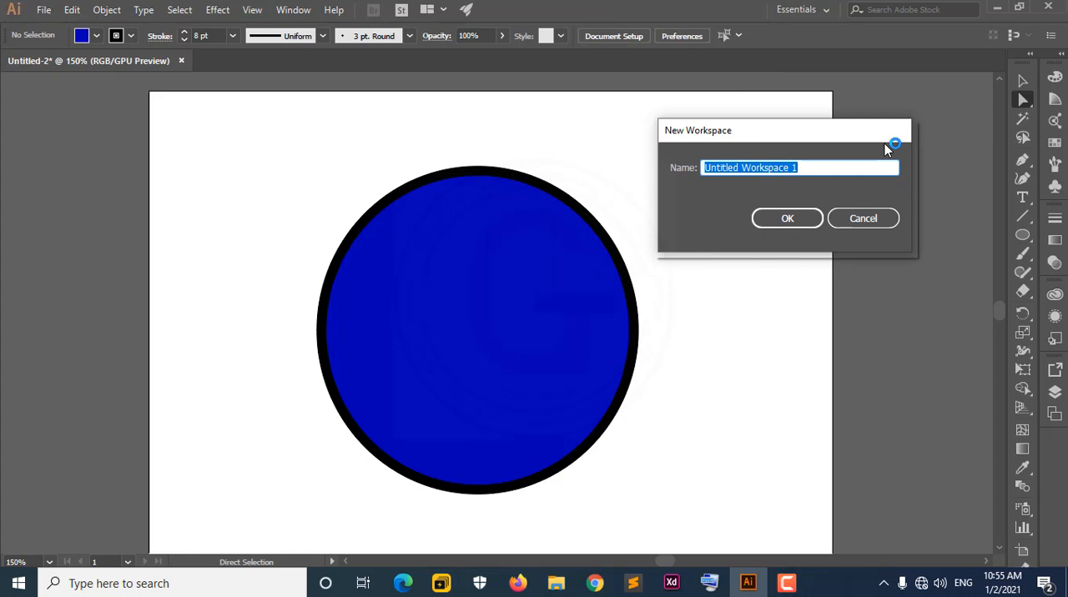
type("test")
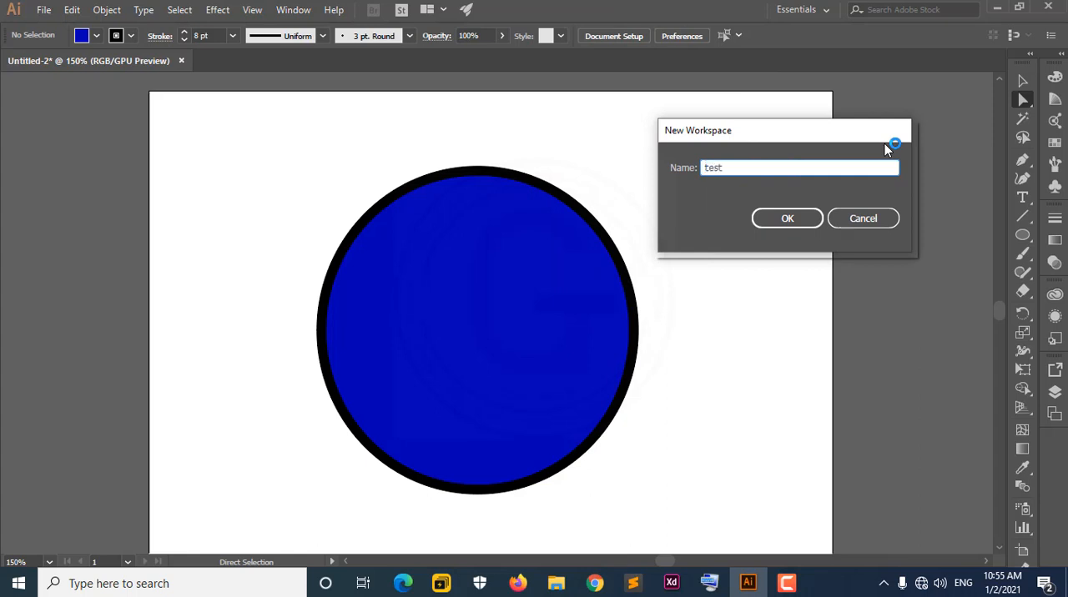
left_click(803, 221)
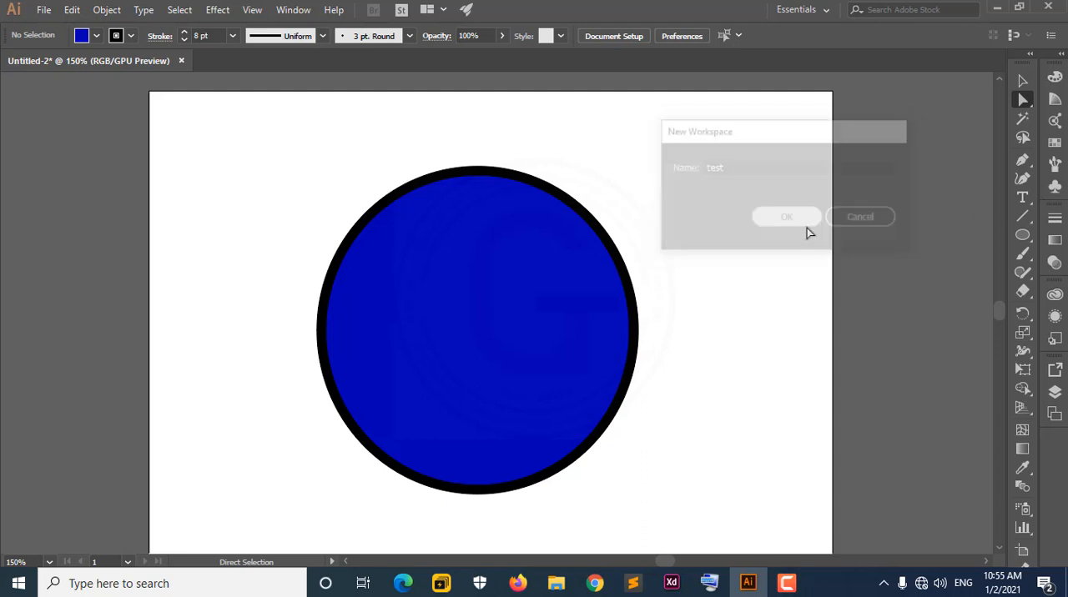
Switch to the Essentials workspace, reset it to its default layout and collapse the Libraries panel.
left_click(825, 10)
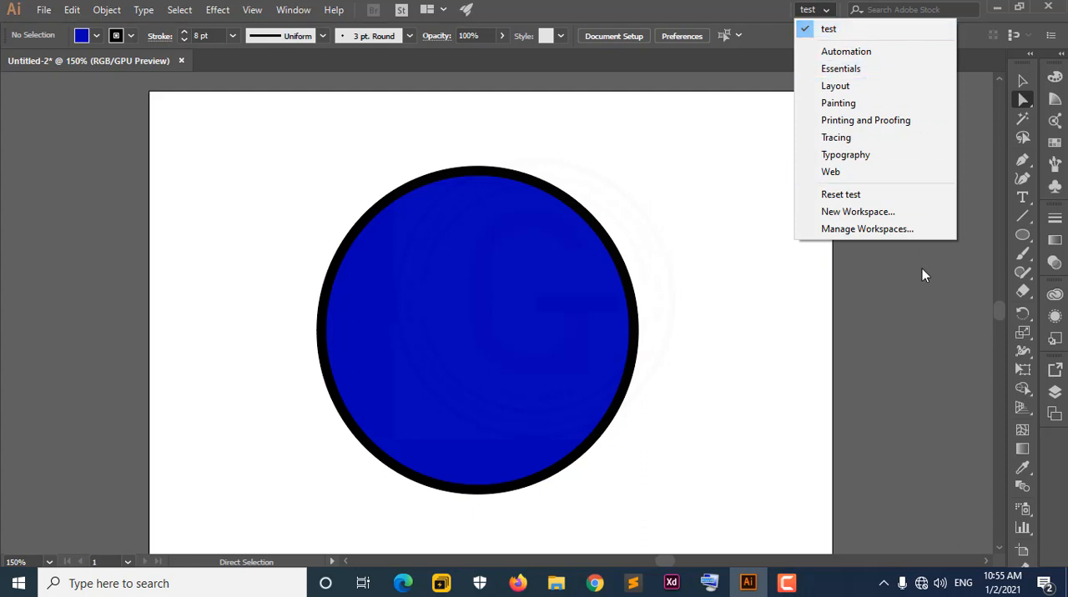
left_click(851, 70)
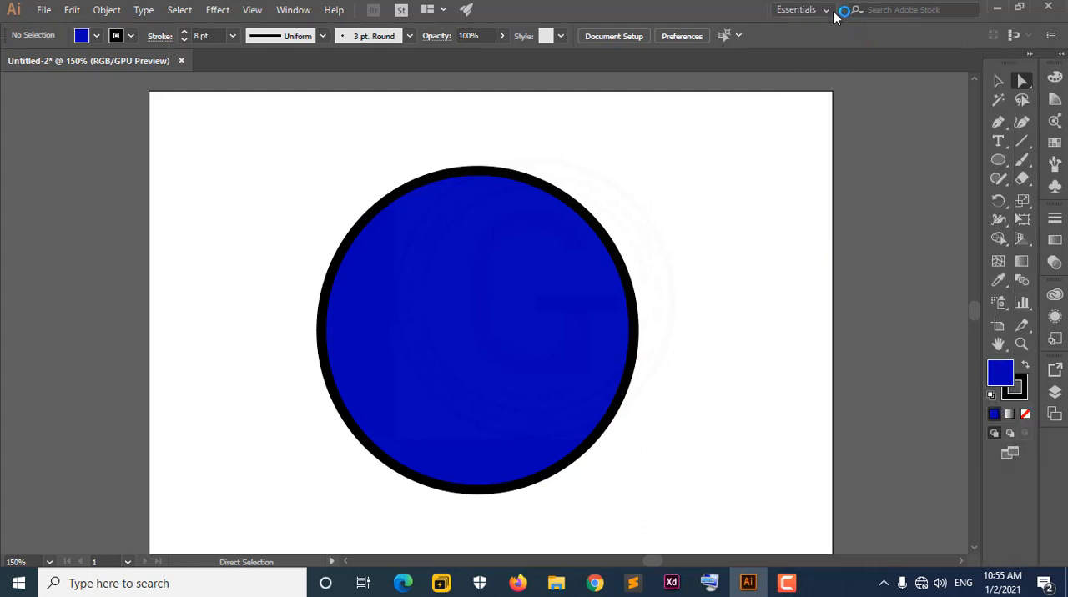
left_click(830, 10)
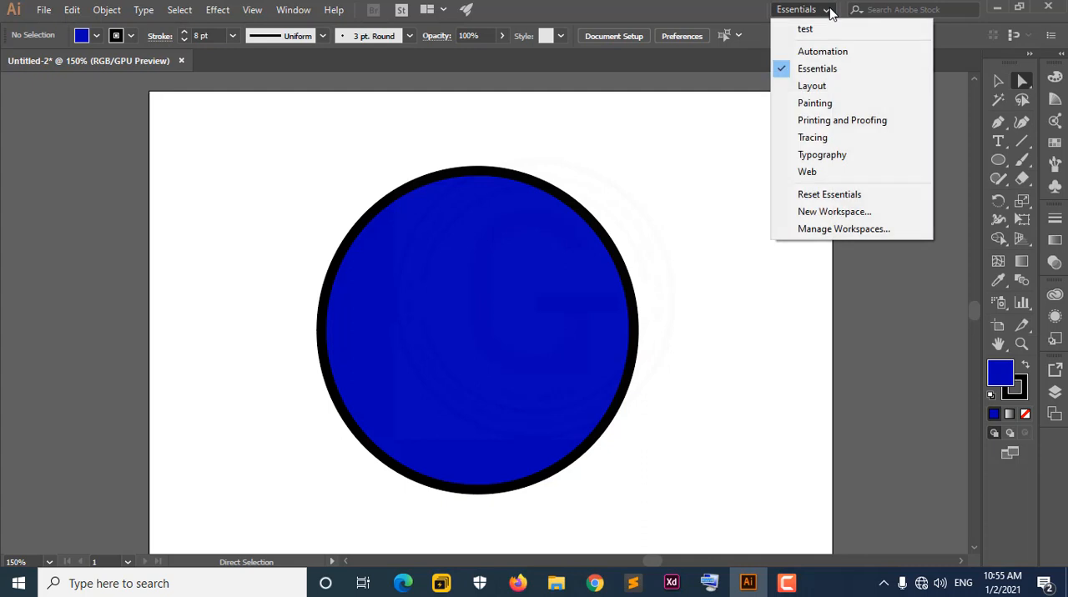
left_click(846, 195)
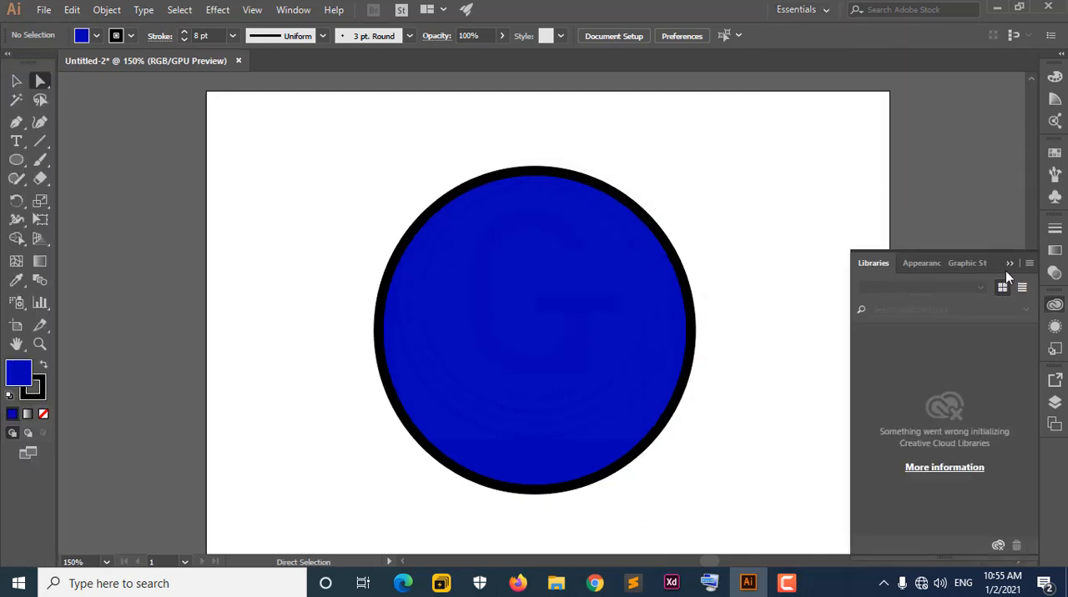
left_click(1008, 263)
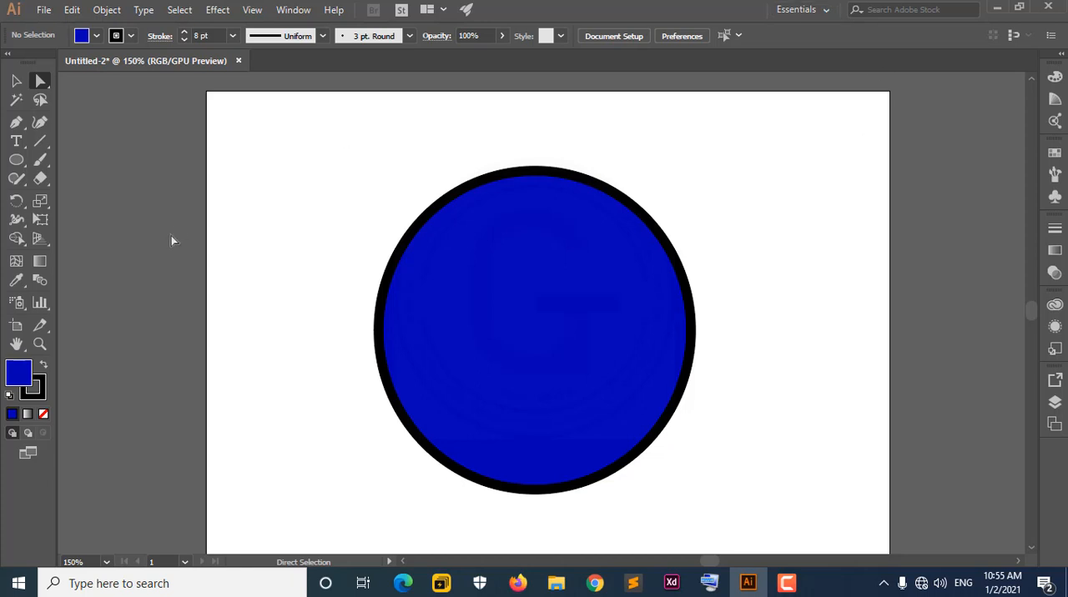
Switch to the custom "test" workspace and open the list of workspaces.
left_click(806, 11)
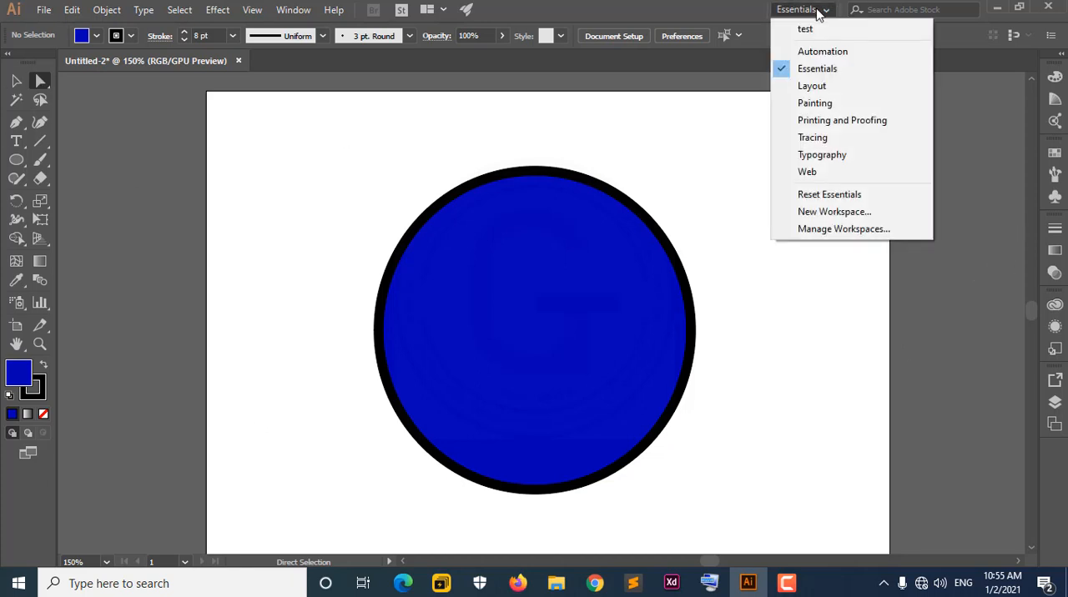
left_click(805, 29)
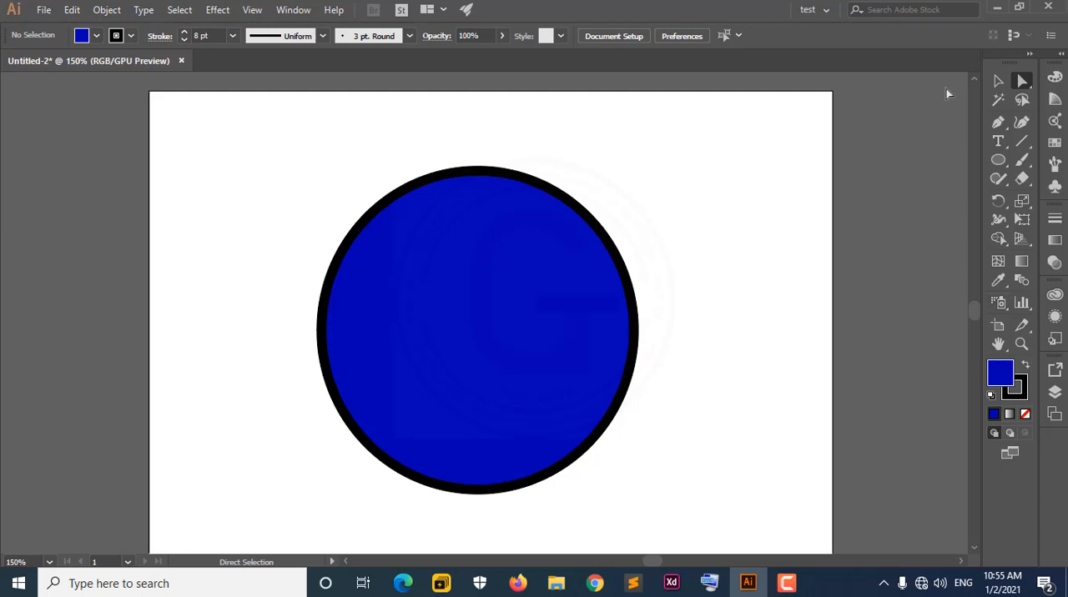
left_click(813, 7)
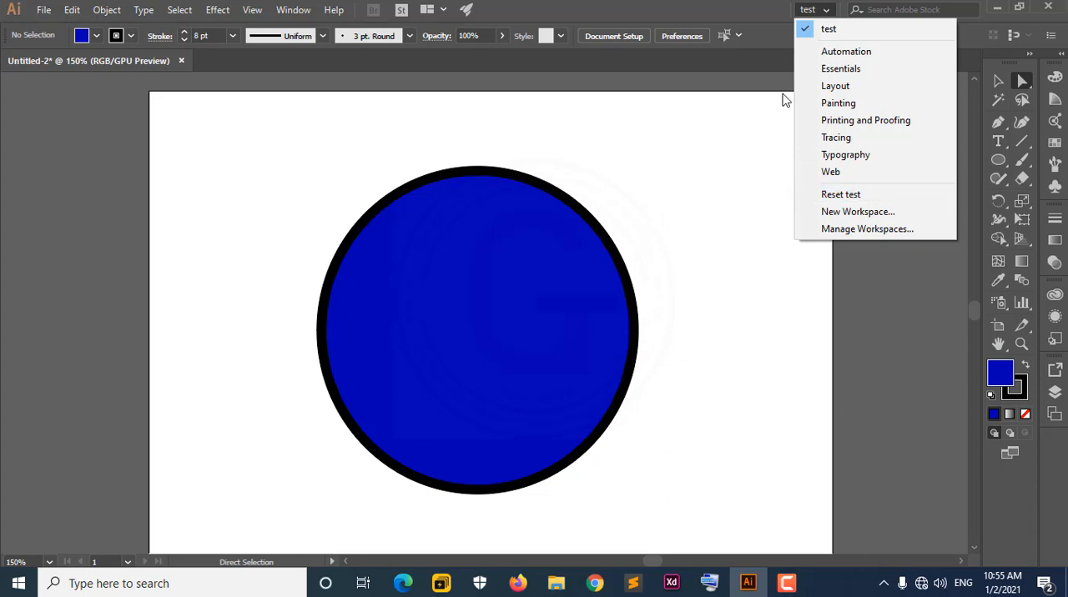
Switch to the Layout workspace, go on to Essentials, and return to the custom "test" workspace.
left_click(723, 6)
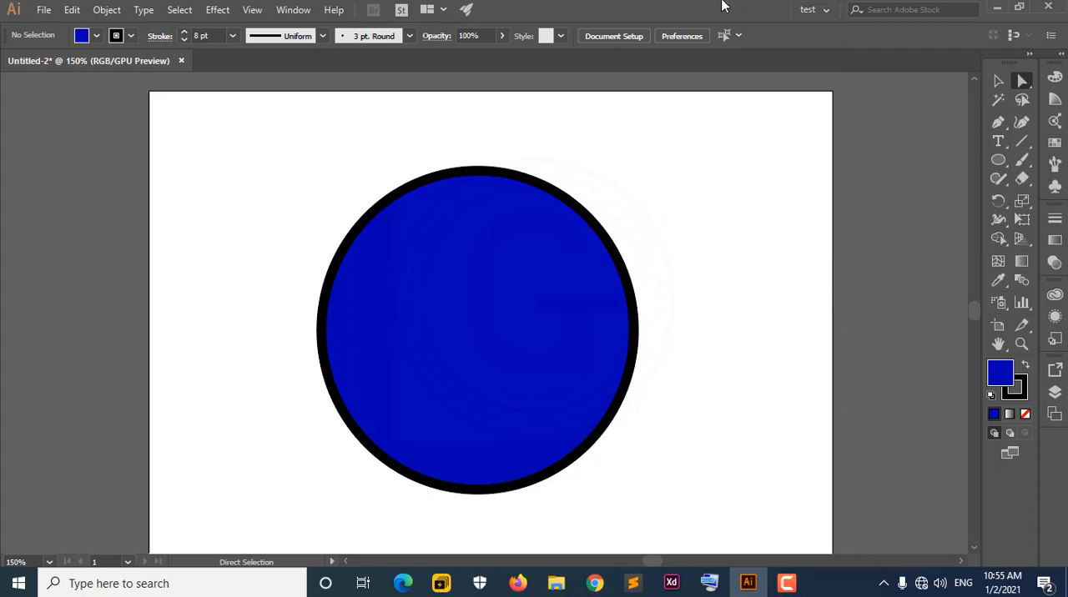
left_click(819, 10)
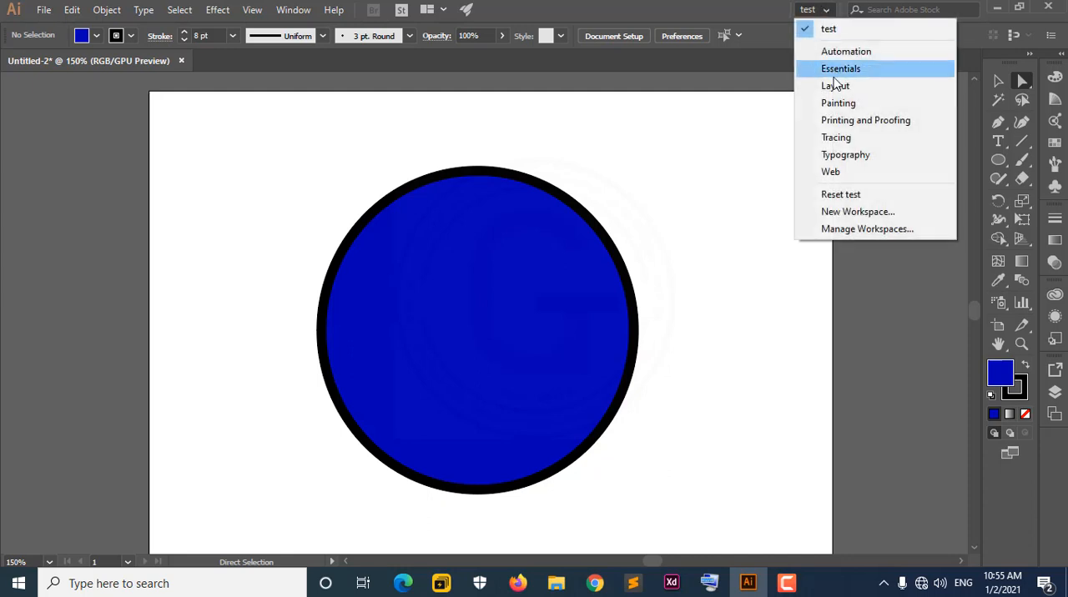
left_click(857, 88)
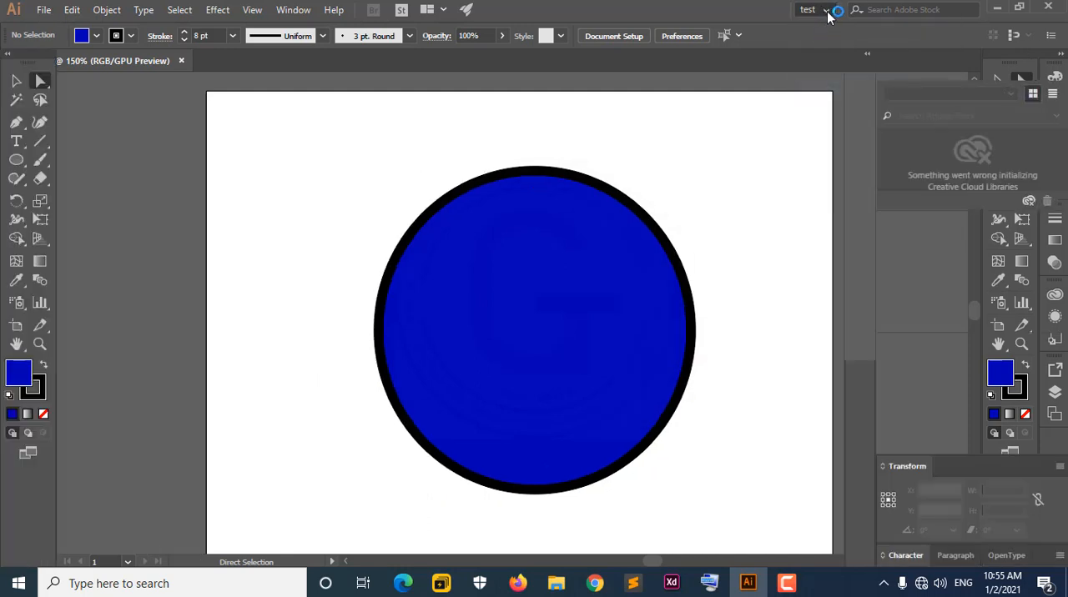
left_click(829, 11)
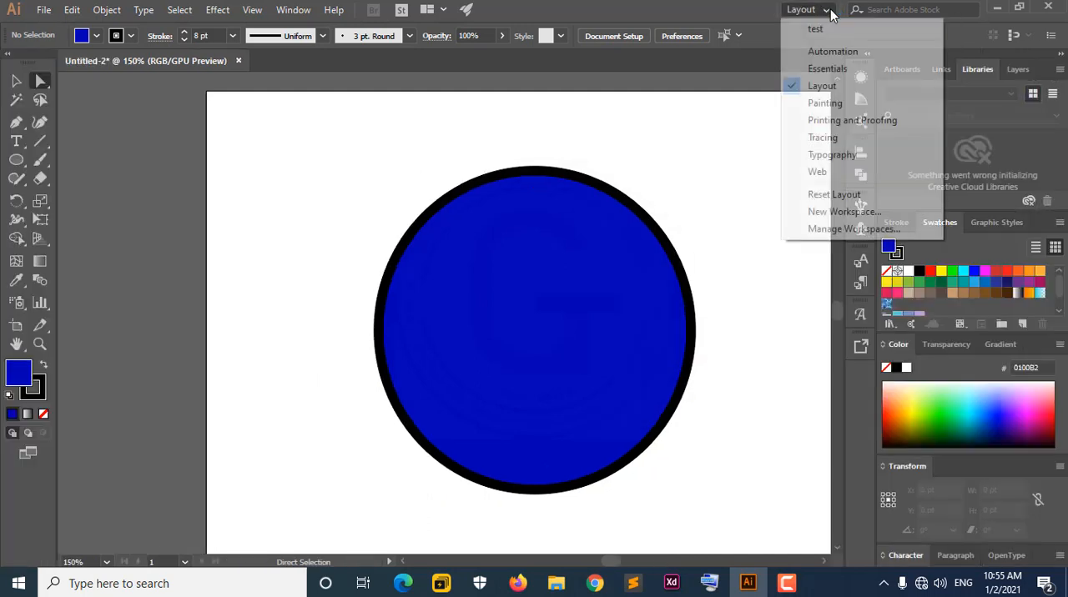
left_click(827, 69)
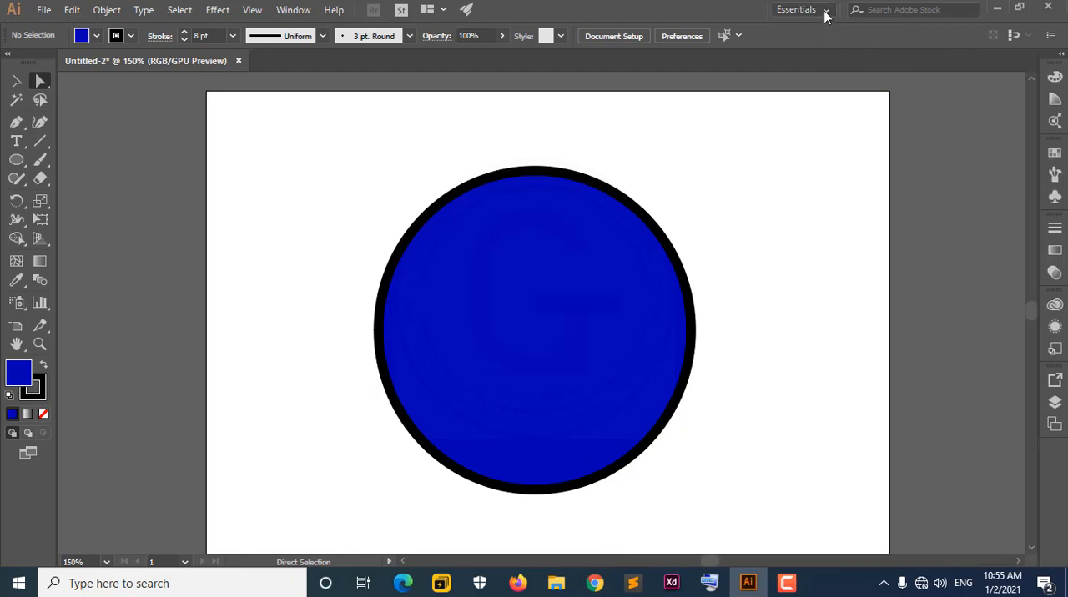
left_click(824, 15)
left_click(824, 30)
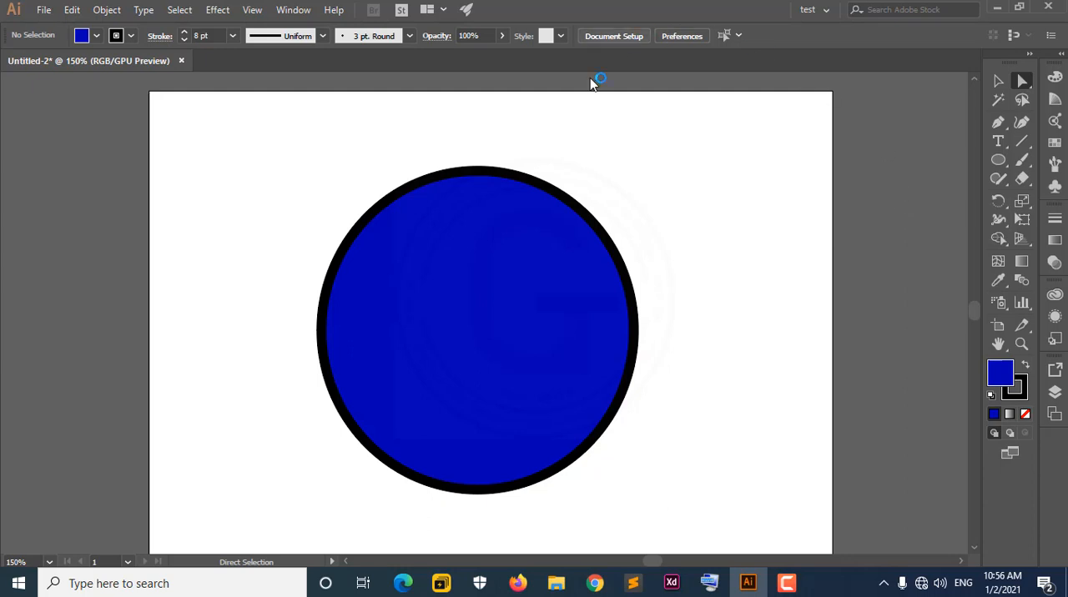
Move the blue circle around the artboard and leave it slightly lower and further right than its original position.
left_click_drag(542, 295, 687, 244)
left_click_drag(689, 252, 541, 348)
left_click(784, 588)
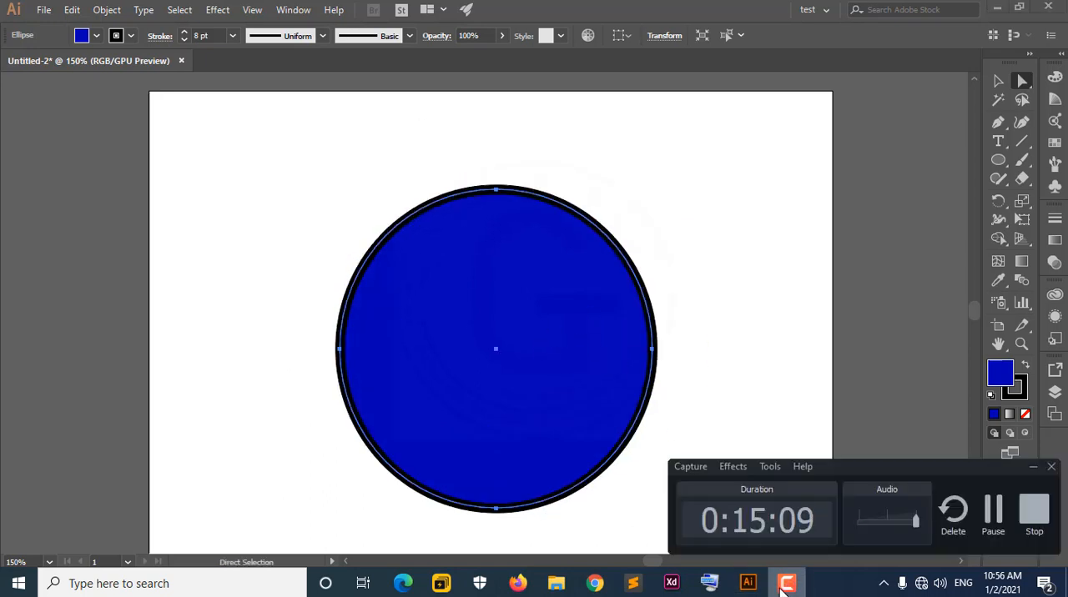
left_click(785, 588)
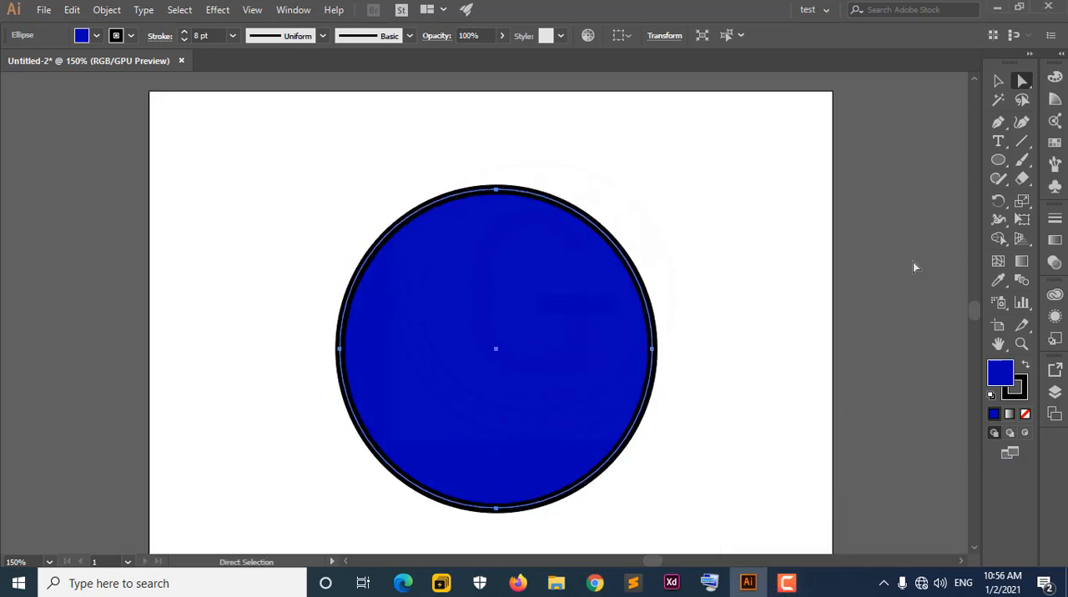
Tear off the Direct Selection tool group as a floating panel above the circle and activate the Group Selection tool.
right_click(1029, 89)
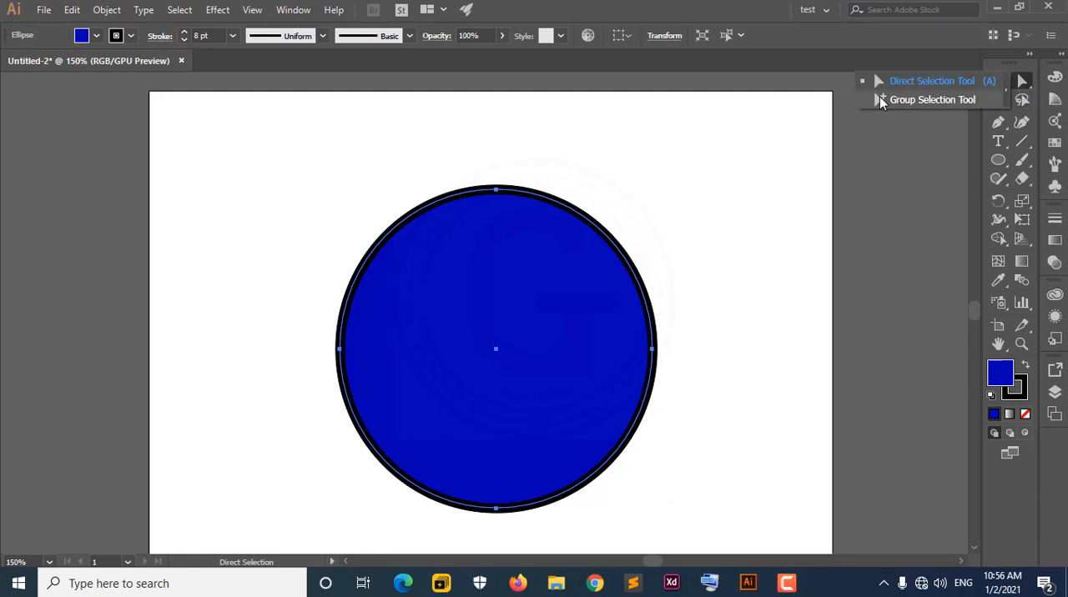
left_click(1004, 89)
left_click_drag(1001, 99, 735, 109)
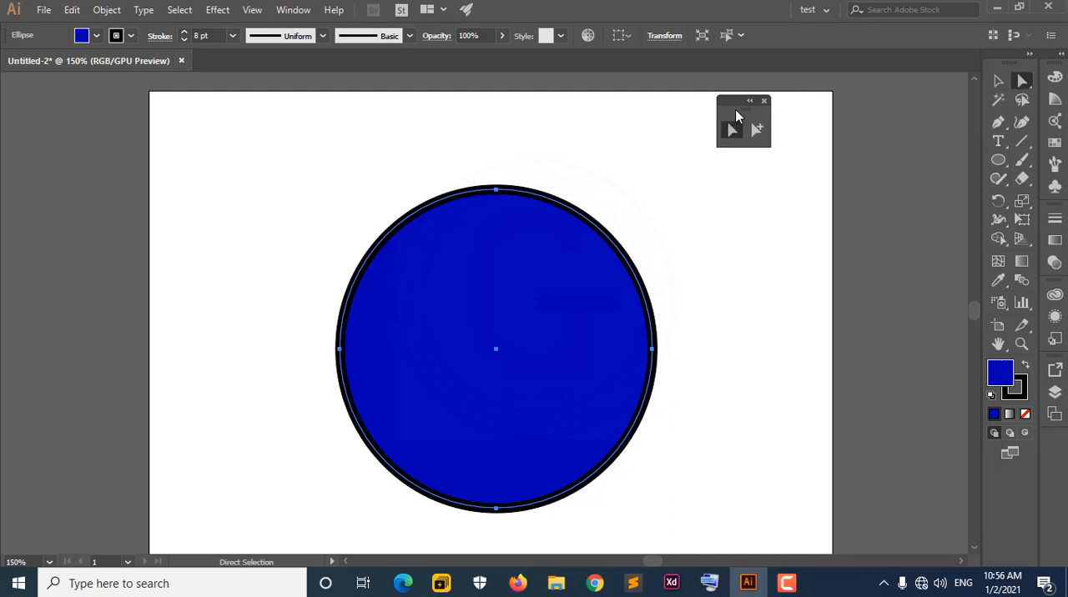
left_click(999, 145)
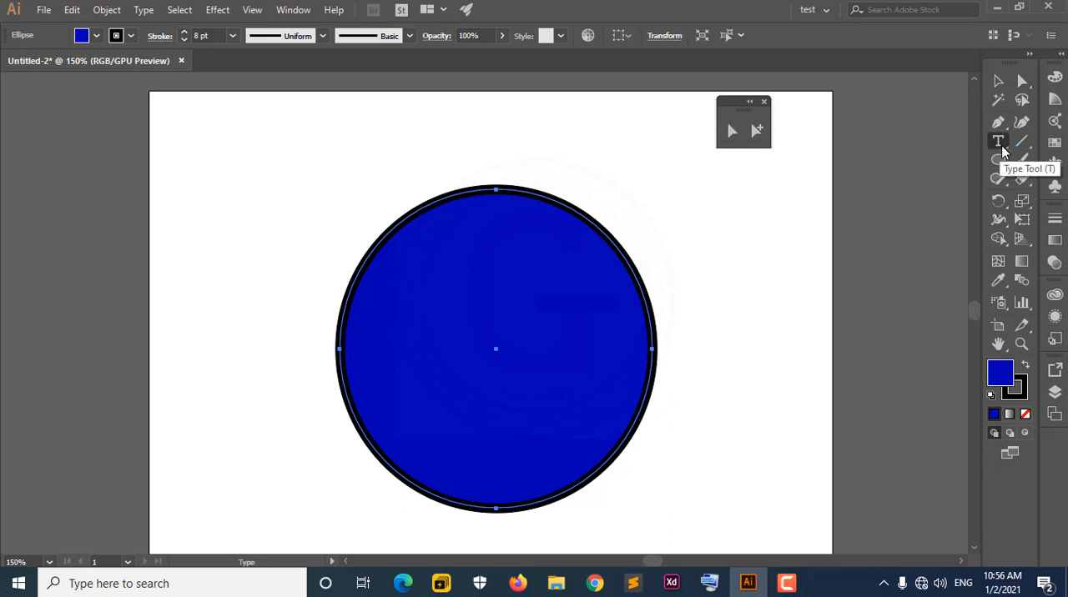
left_click(759, 132)
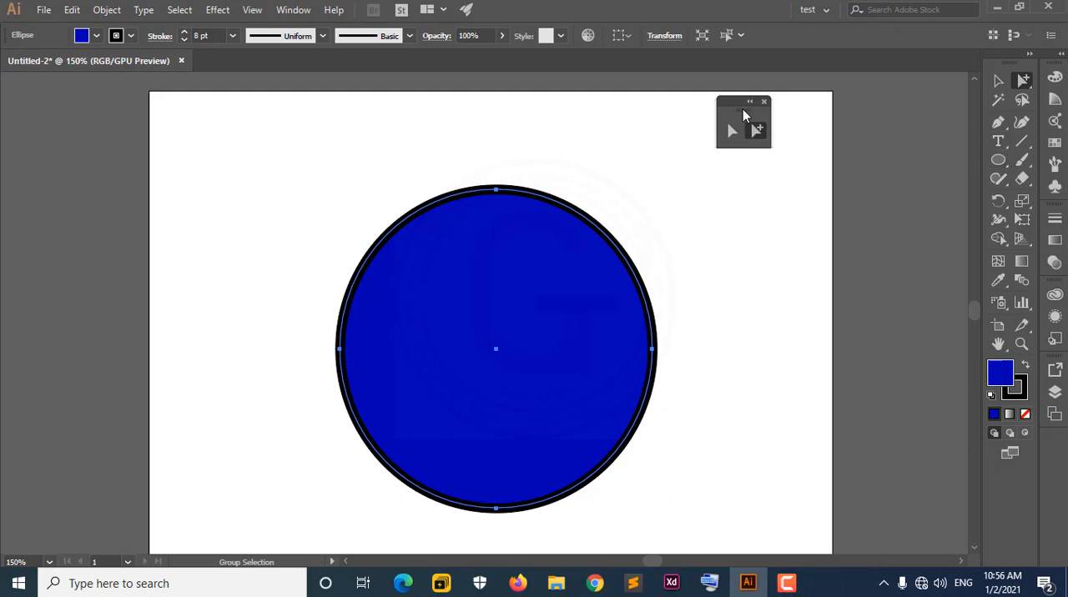
left_click_drag(743, 109, 674, 95)
Tear off the Pen tool group as a floating panel beside the first one, try its anchor point tools and reactivate the Pen tool.
left_click(999, 125)
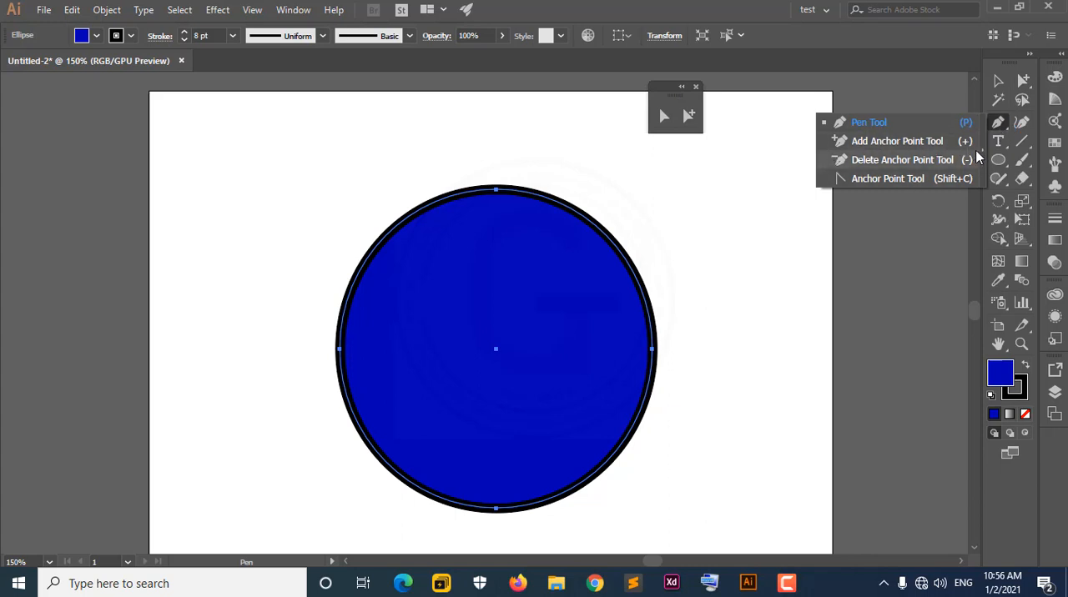
left_click(978, 157)
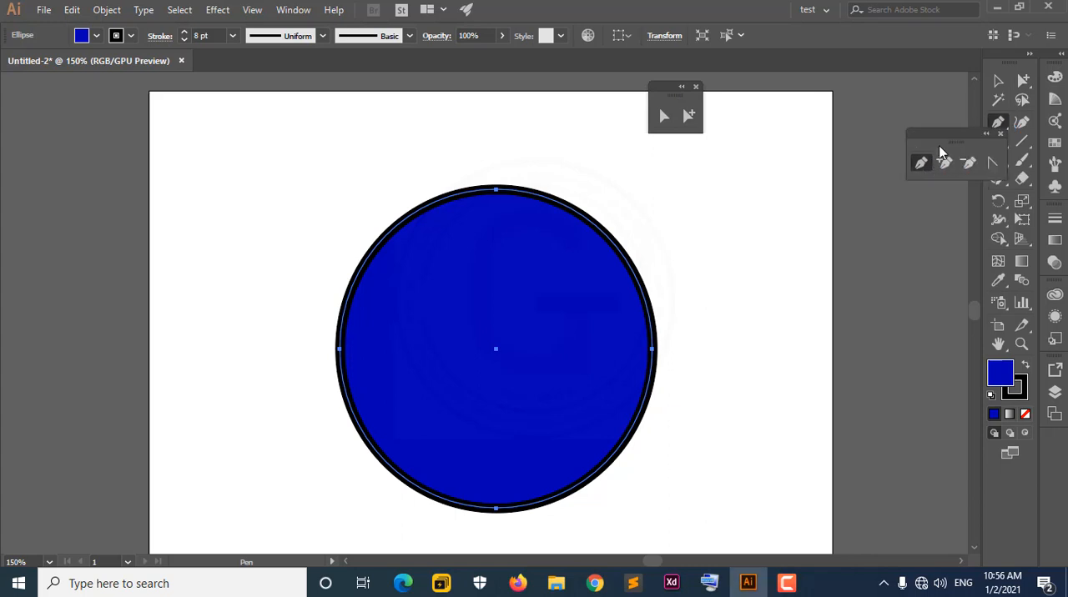
left_click_drag(941, 152, 767, 161)
left_click(771, 170)
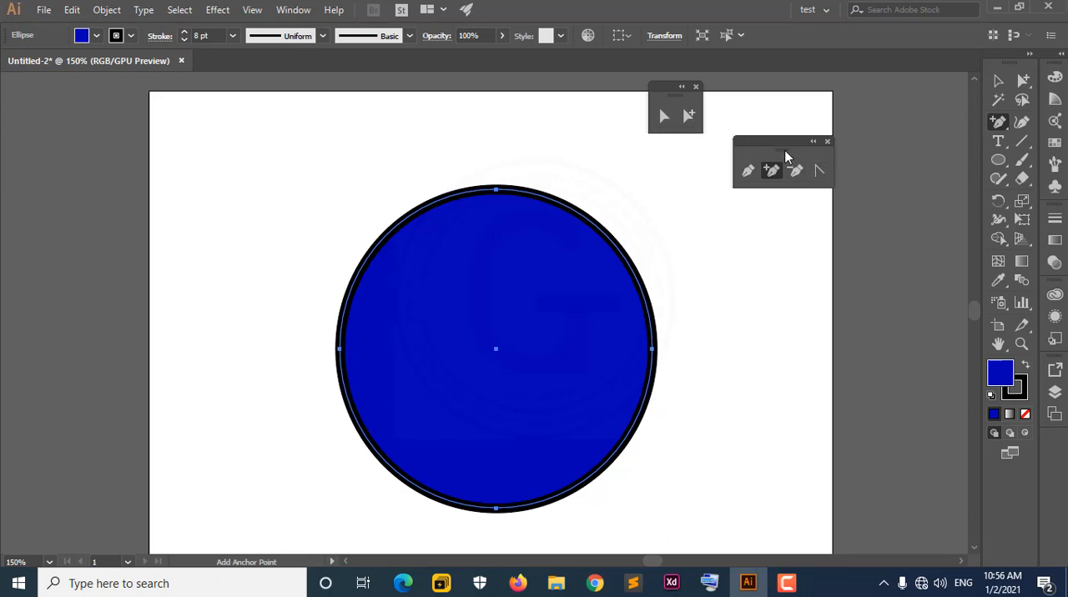
left_click_drag(784, 156, 802, 108)
left_click(815, 123)
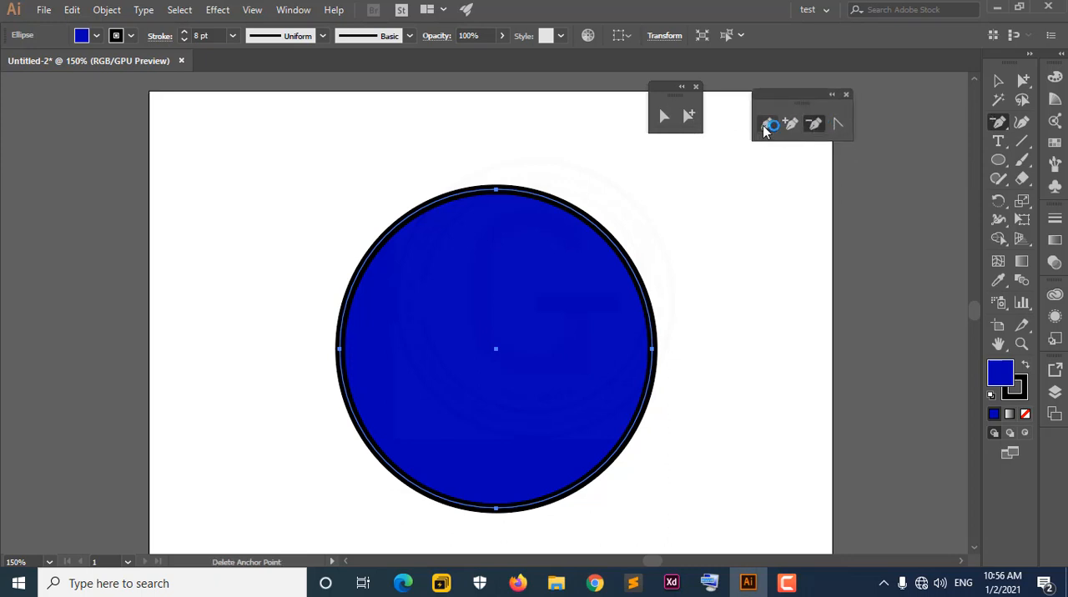
left_click(766, 126)
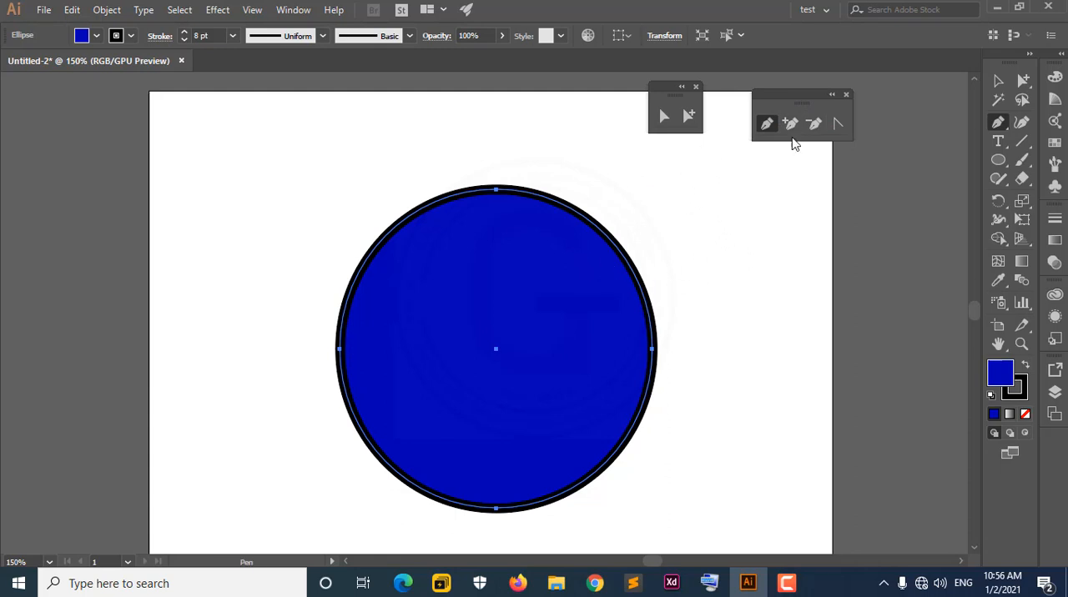
Close the floating Pen and Direct Selection tool panels.
left_click(846, 94)
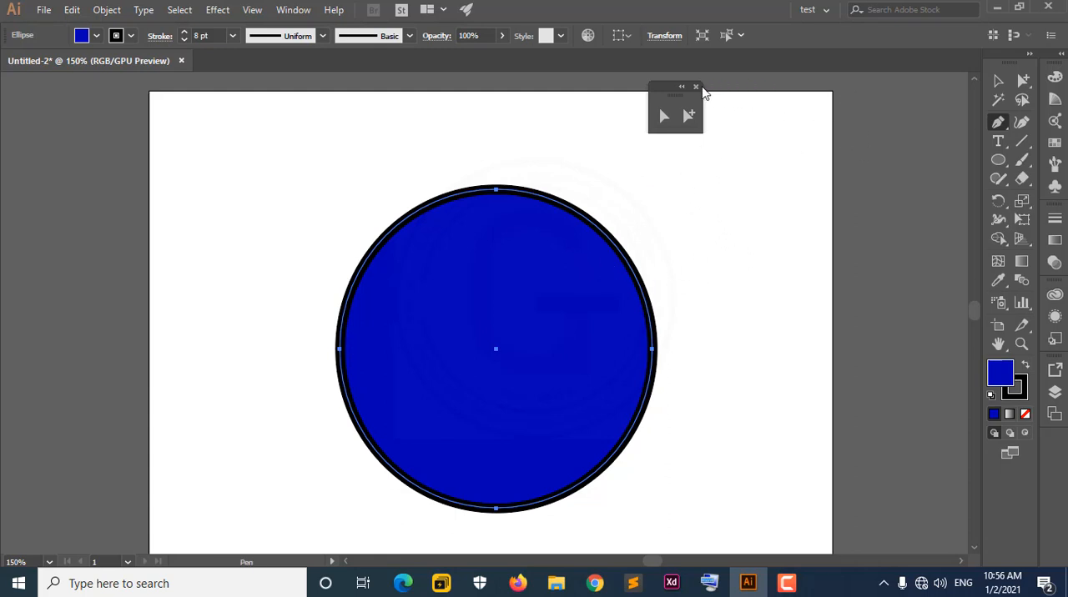
left_click(696, 87)
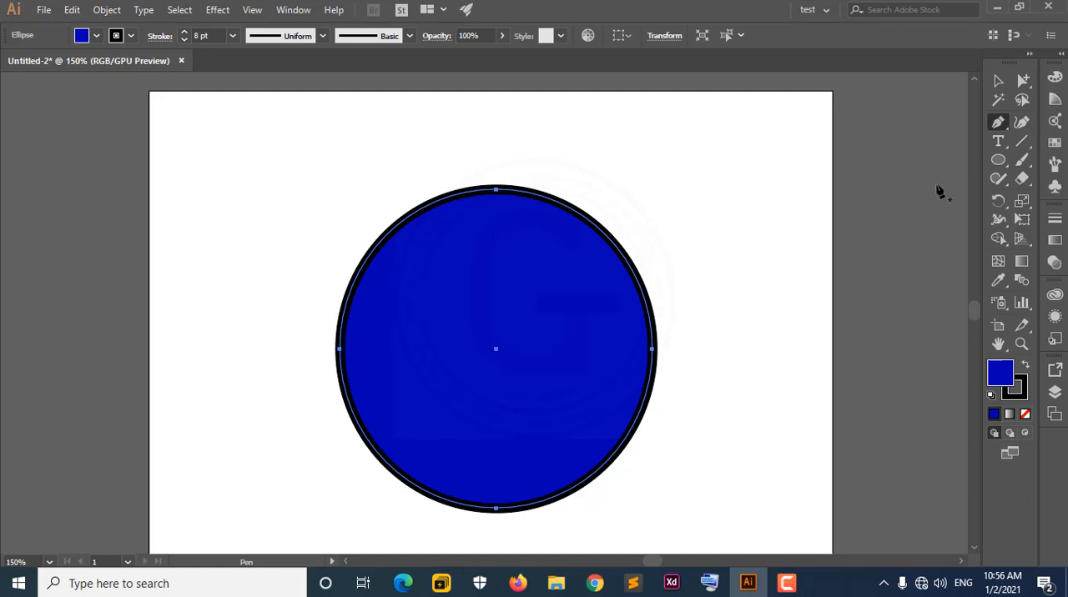
left_click(1005, 123)
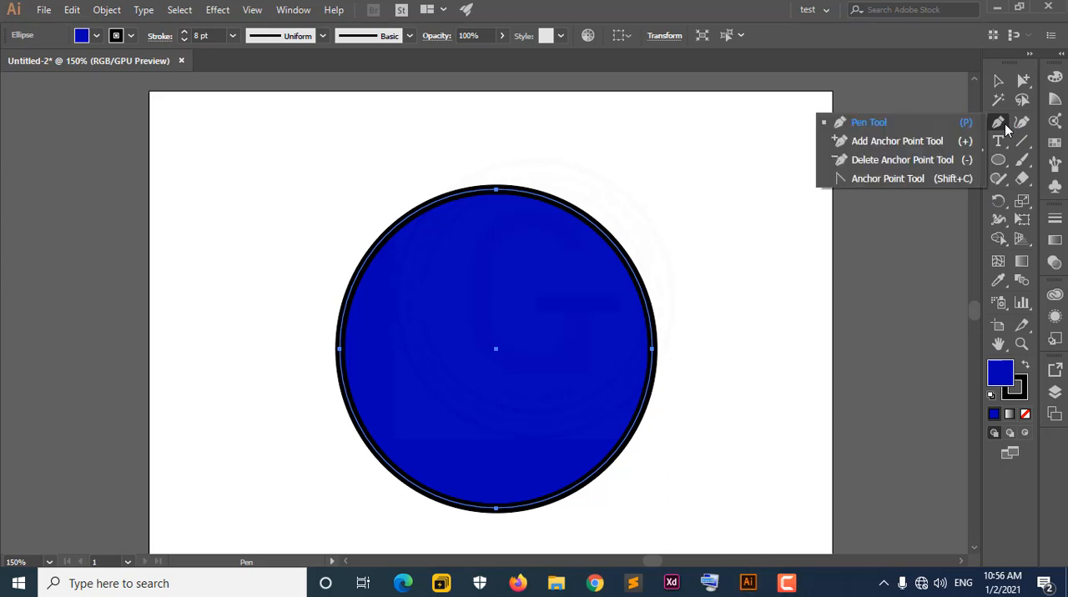
left_click(954, 35)
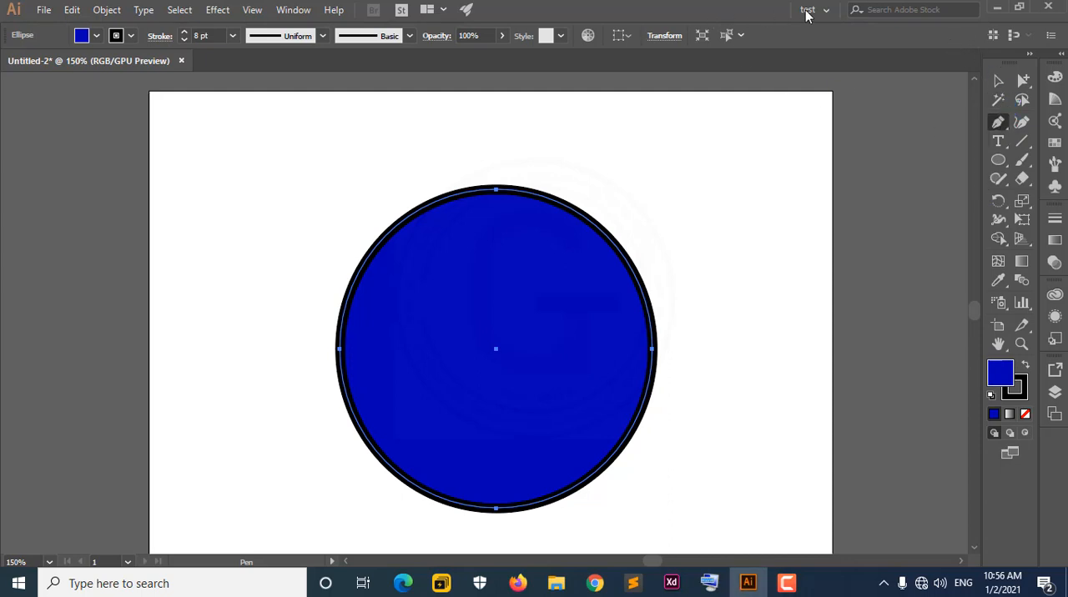
left_click(303, 12)
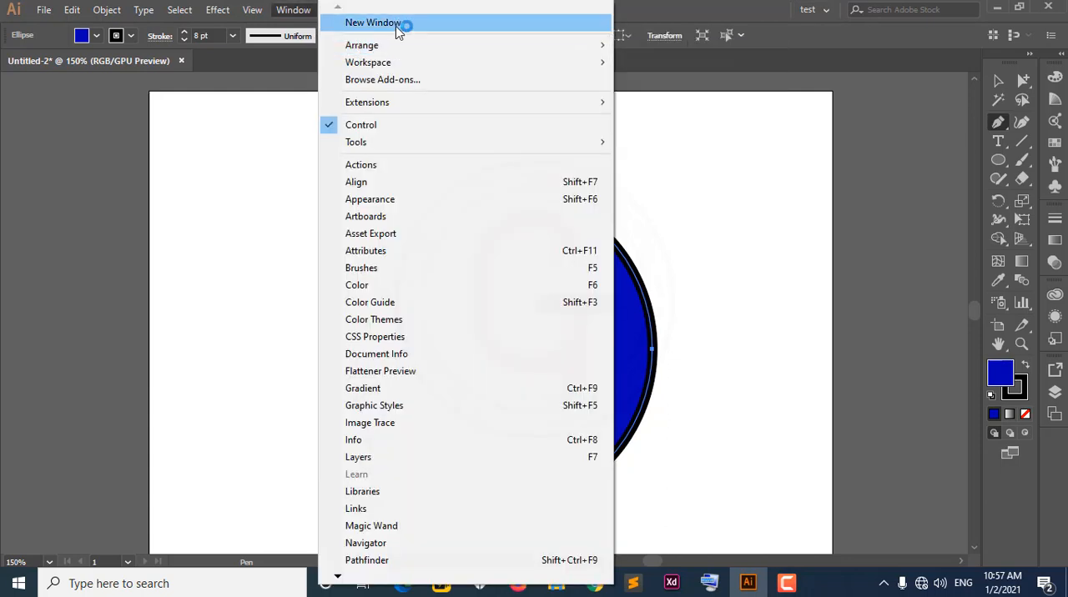
left_click(690, 3)
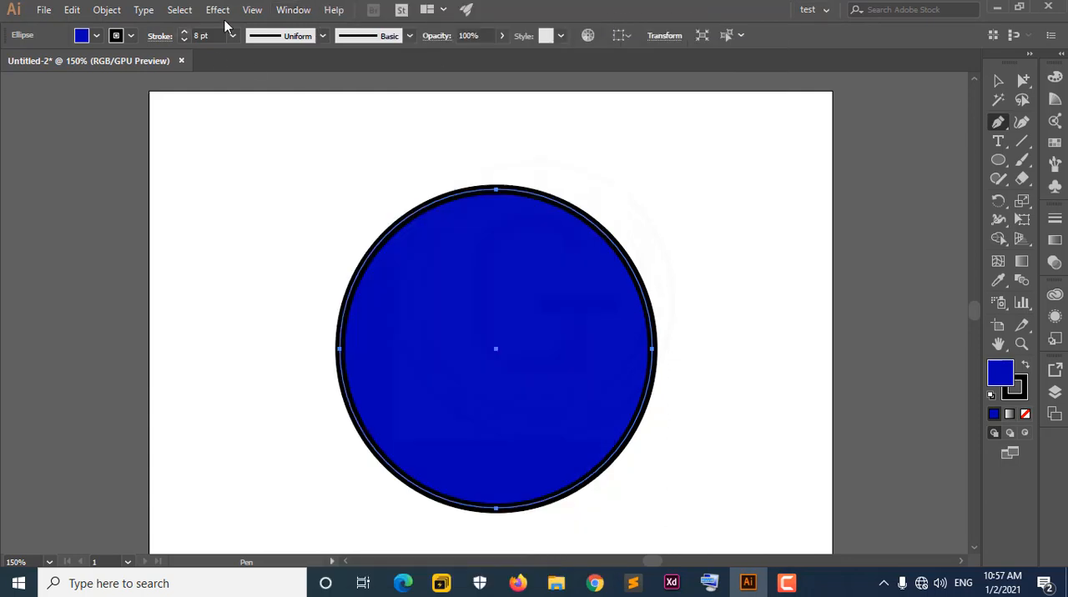
Open the image Capture.PNG from the Desktop as another document.
left_click(43, 10)
left_click(60, 59)
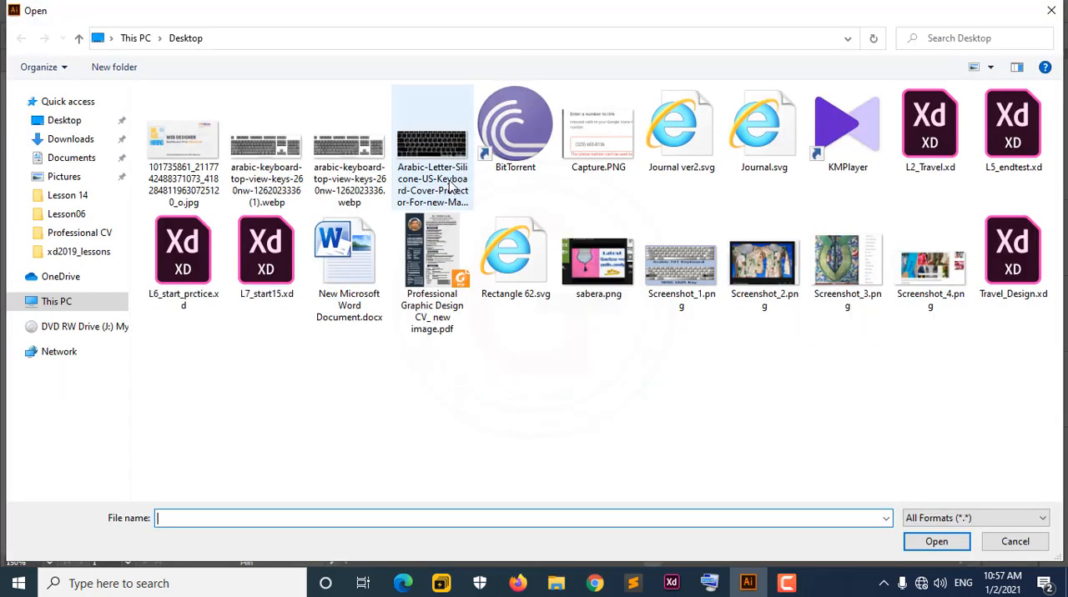
left_click(501, 171)
left_click(570, 173)
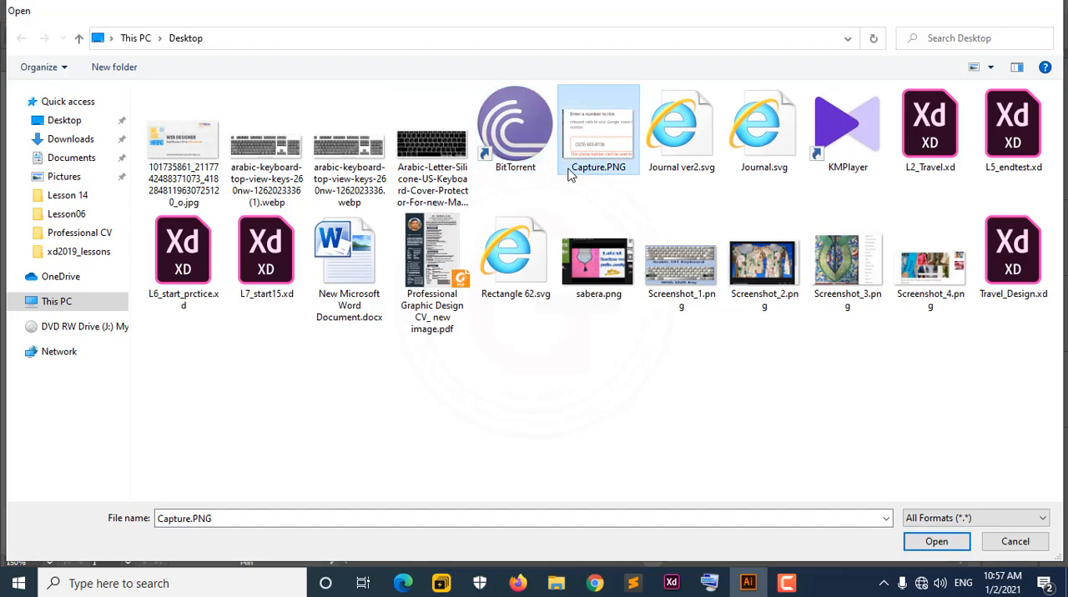
double_click(570, 173)
Try to open arabic-keyboard-top-view-keys-260nw-1262023336.webp from the Desktop.
left_click(43, 10)
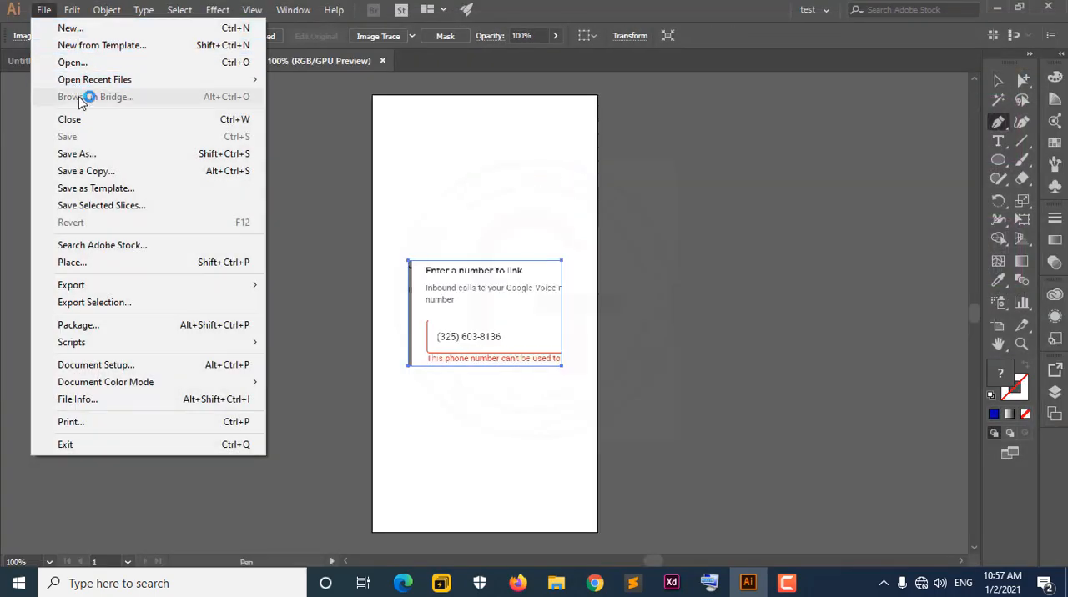
left_click(79, 63)
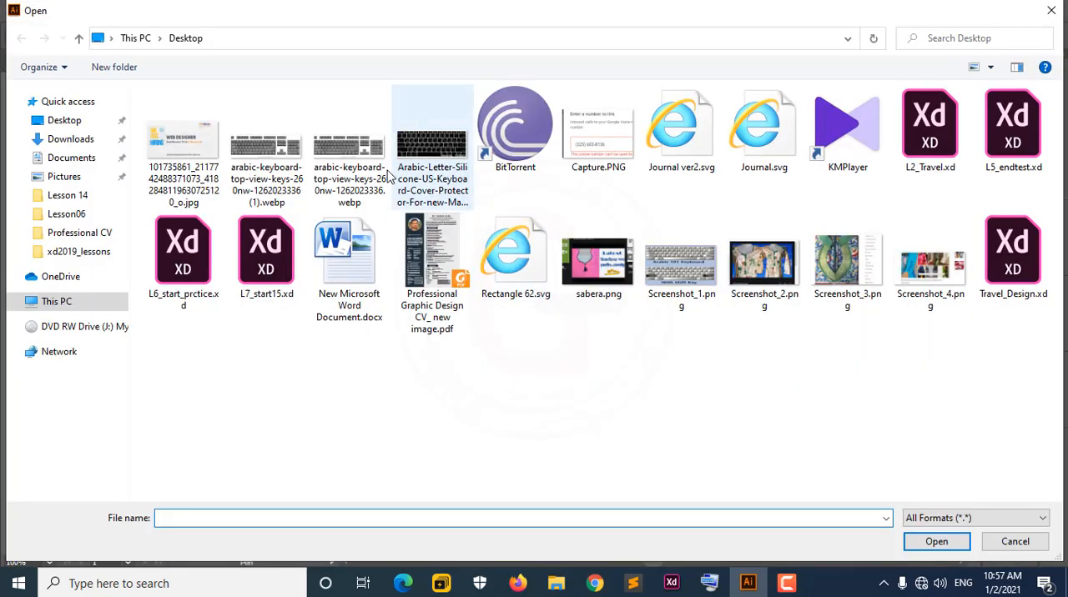
double_click(387, 175)
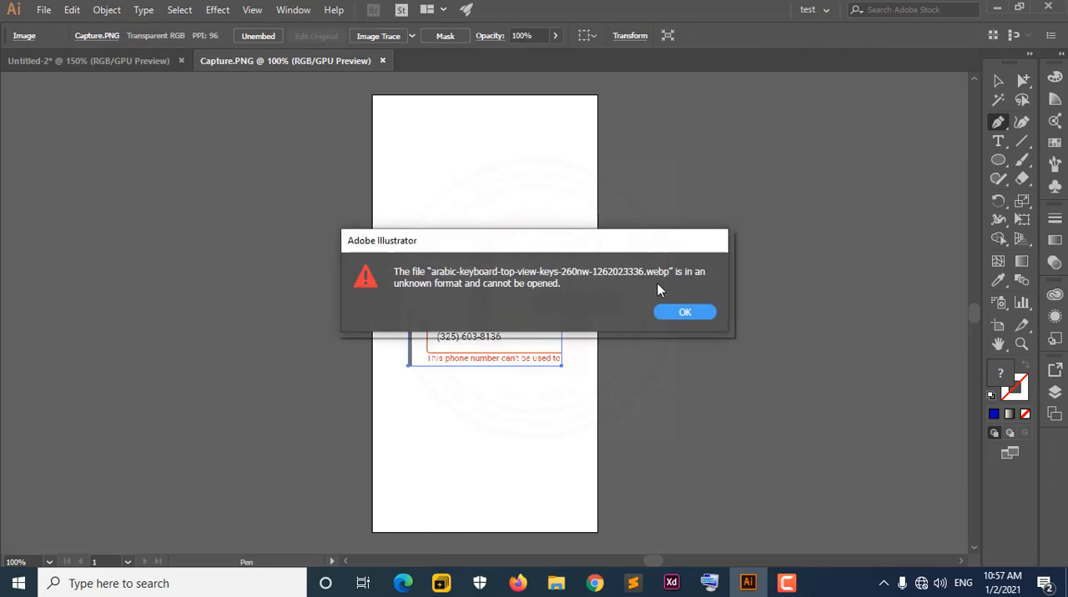
left_click(674, 313)
Open the image Screenshot_1.png from the Desktop as a third document.
left_click(44, 10)
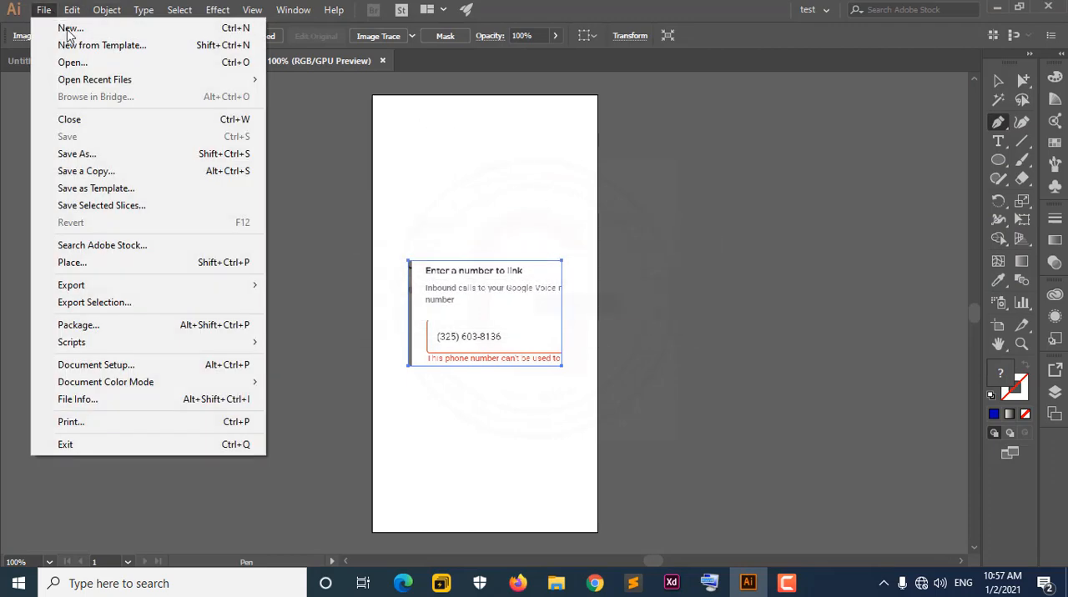
left_click(72, 63)
left_click(681, 277)
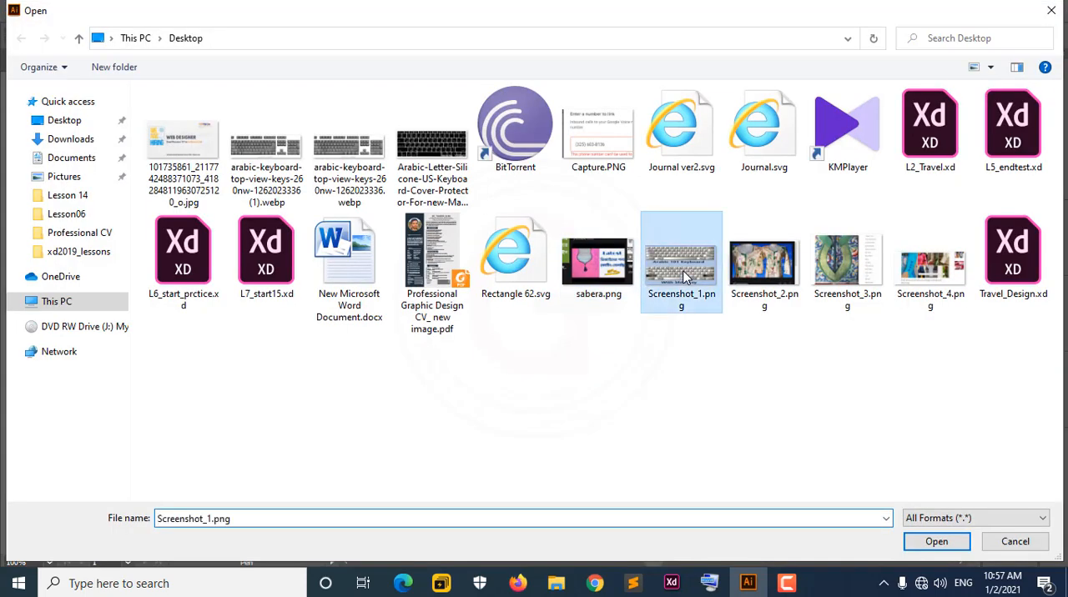
double_click(681, 277)
View the three open documents in turn, switching between Capture.PNG and Screenshot_1.png and returning to Untitled-2.
left_click(138, 66)
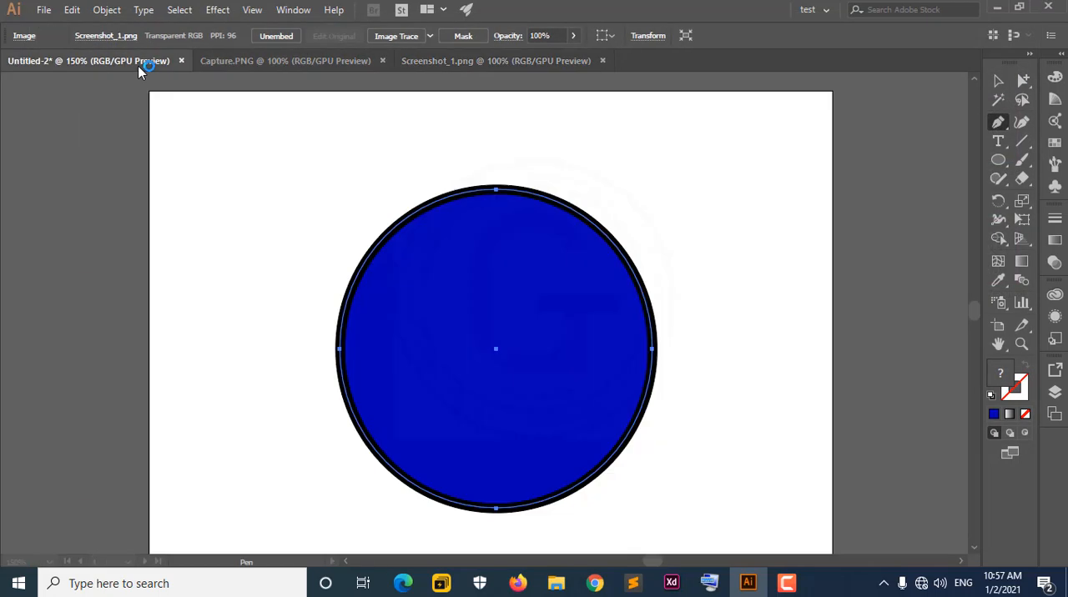
left_click(251, 63)
left_click(446, 66)
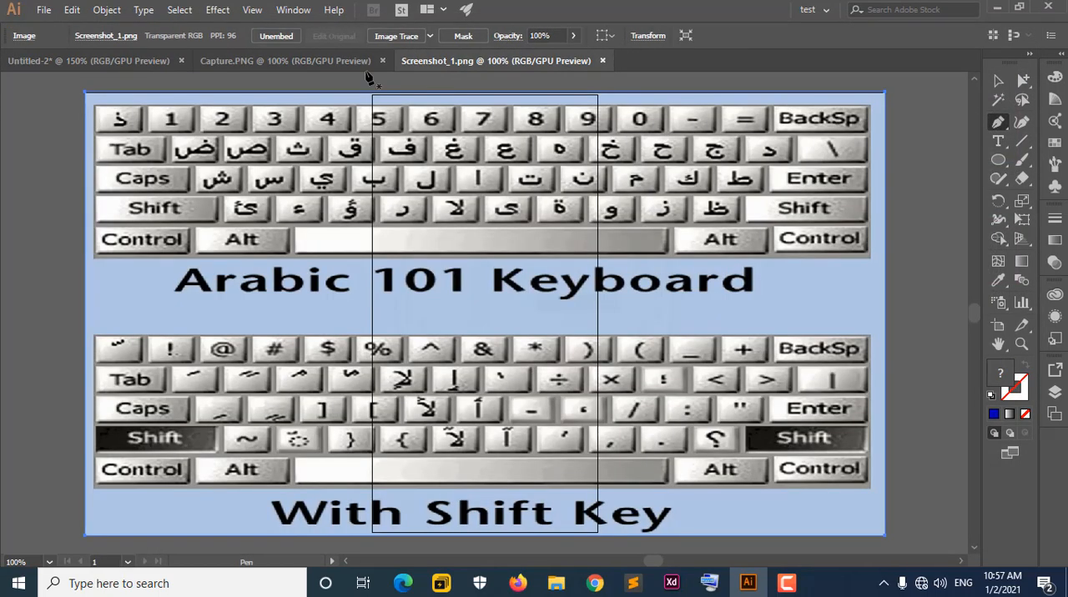
left_click(354, 60)
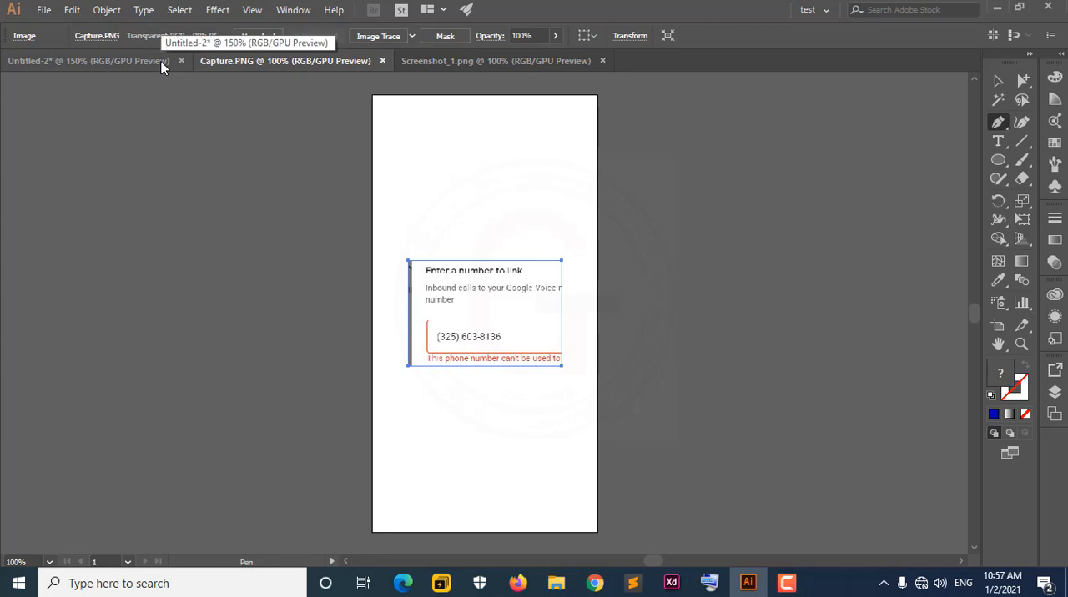
left_click(162, 65)
left_click(241, 60)
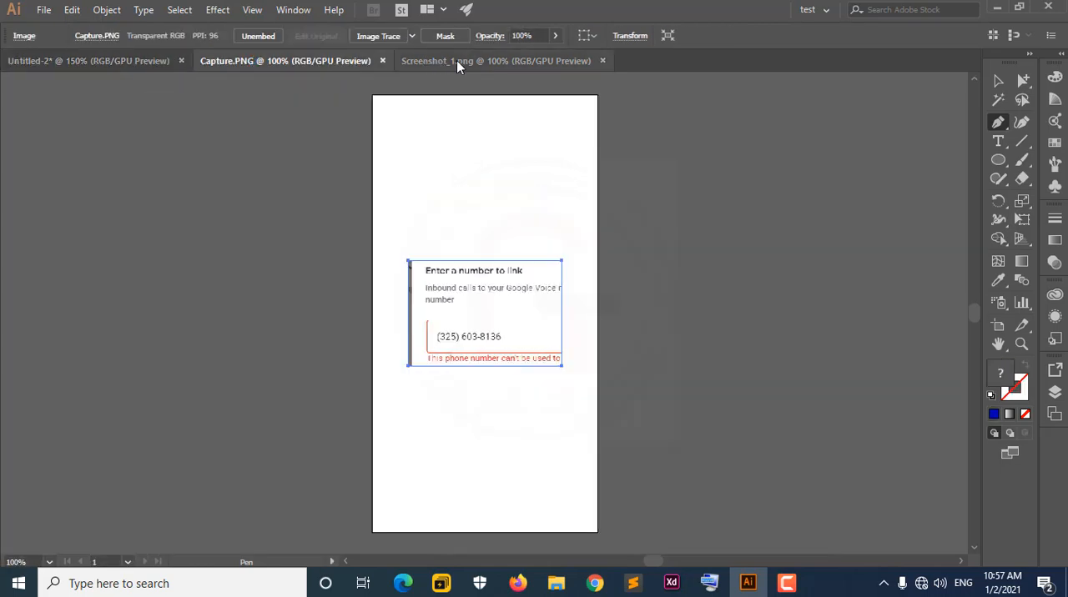
left_click(457, 60)
left_click(299, 60)
left_click(141, 58)
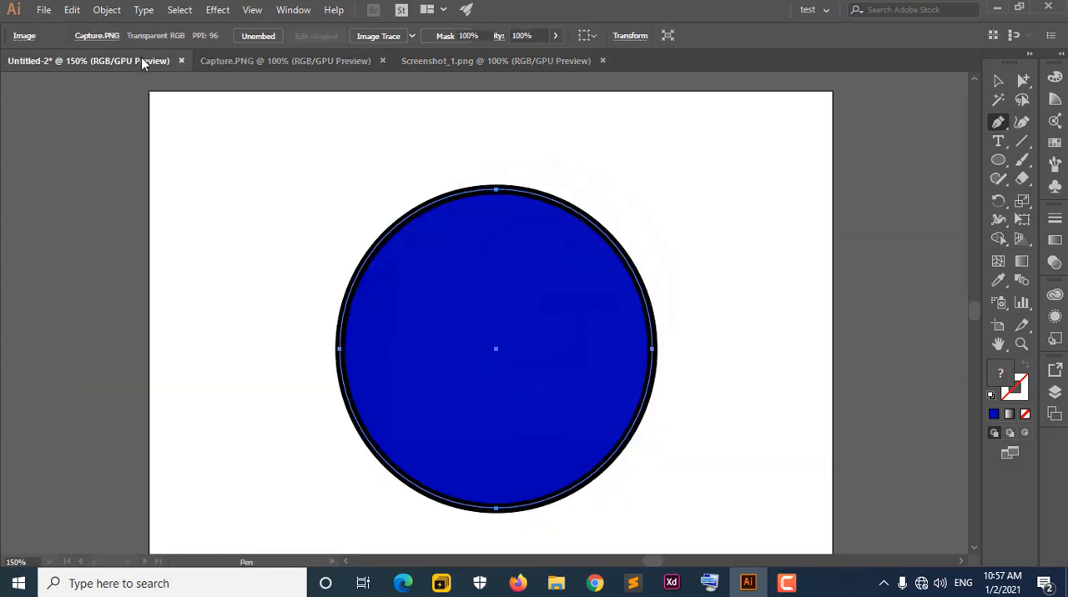
Tile the three open documents so they are all shown at once.
left_click(287, 10)
mouse_move(384, 48)
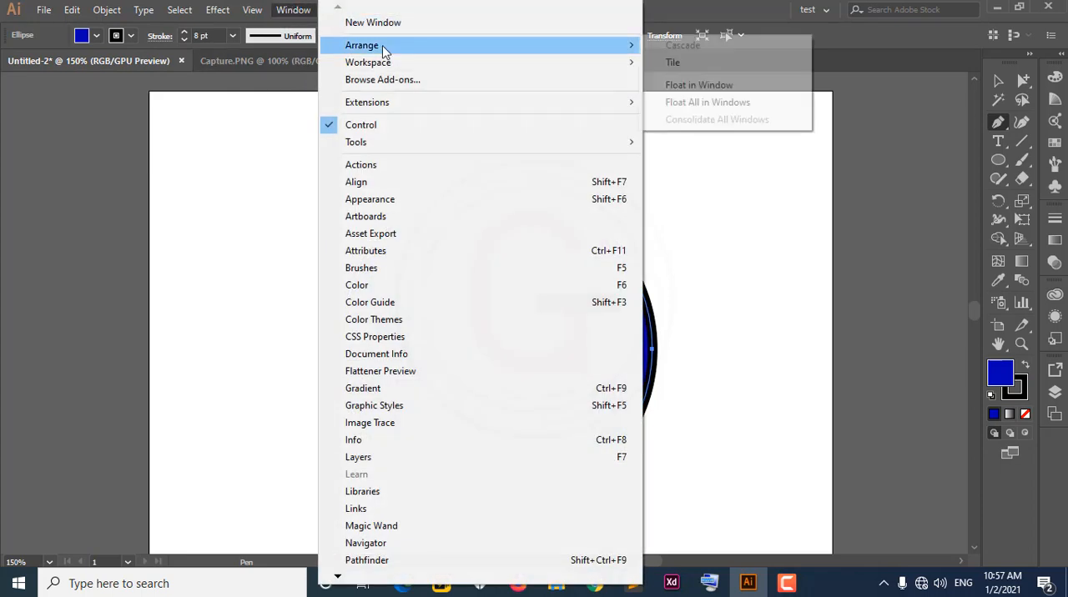
left_click(684, 6)
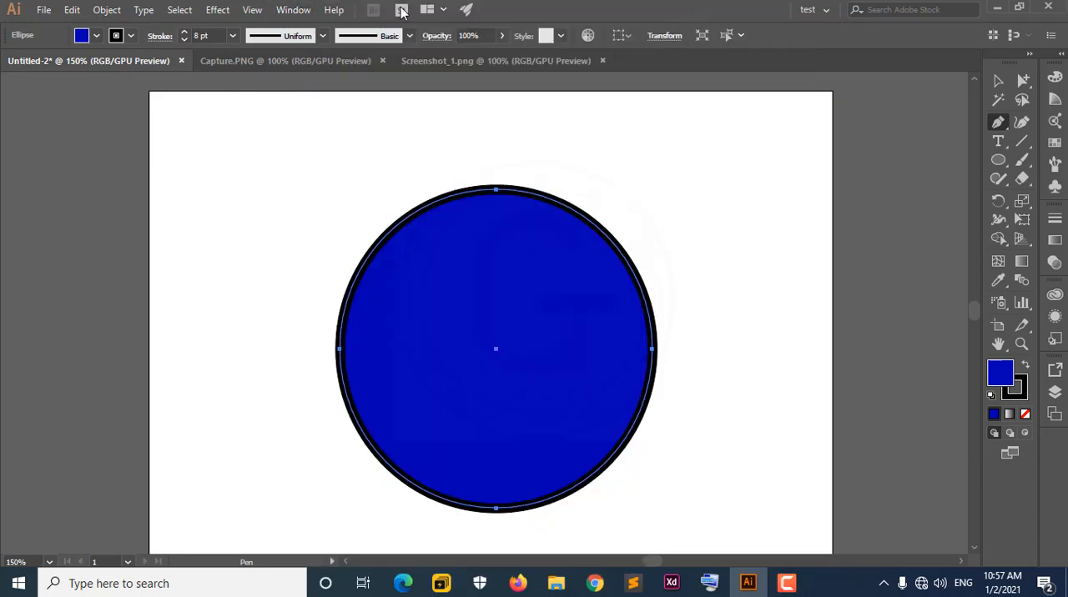
left_click(445, 10)
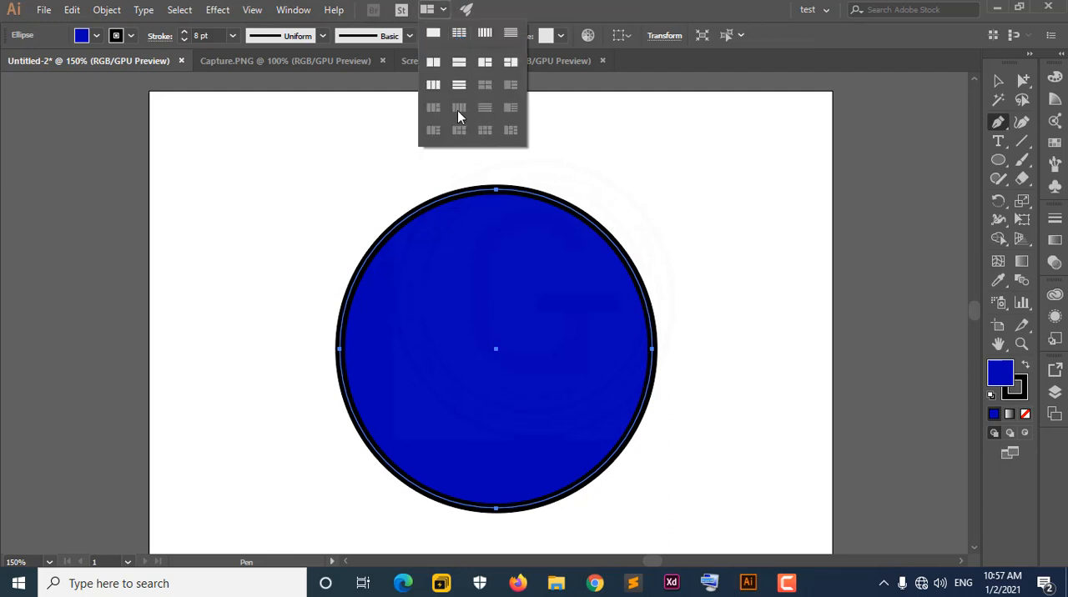
left_click(299, 10)
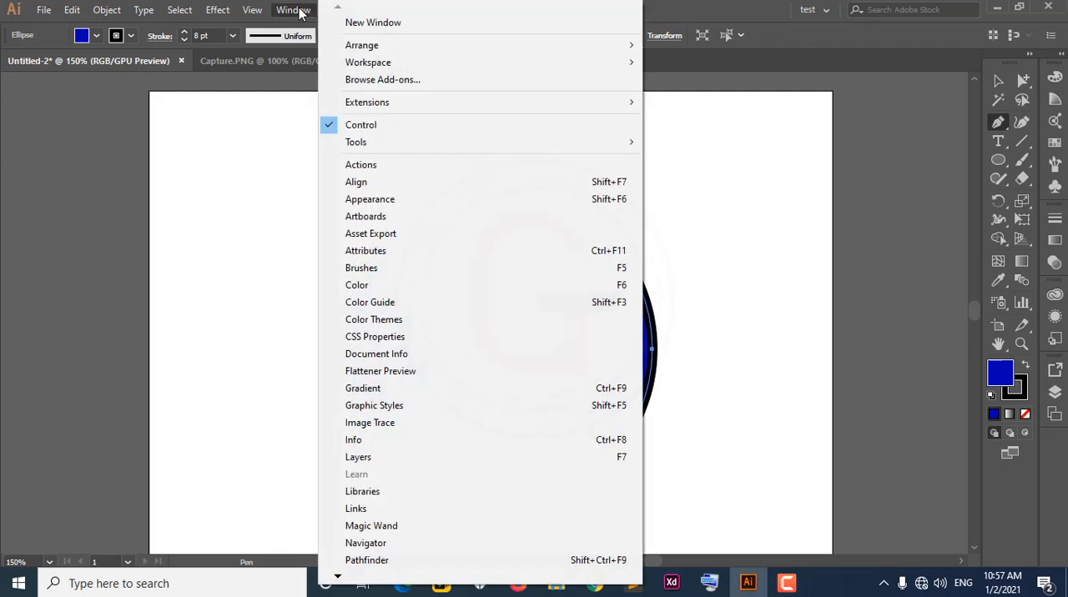
mouse_move(358, 49)
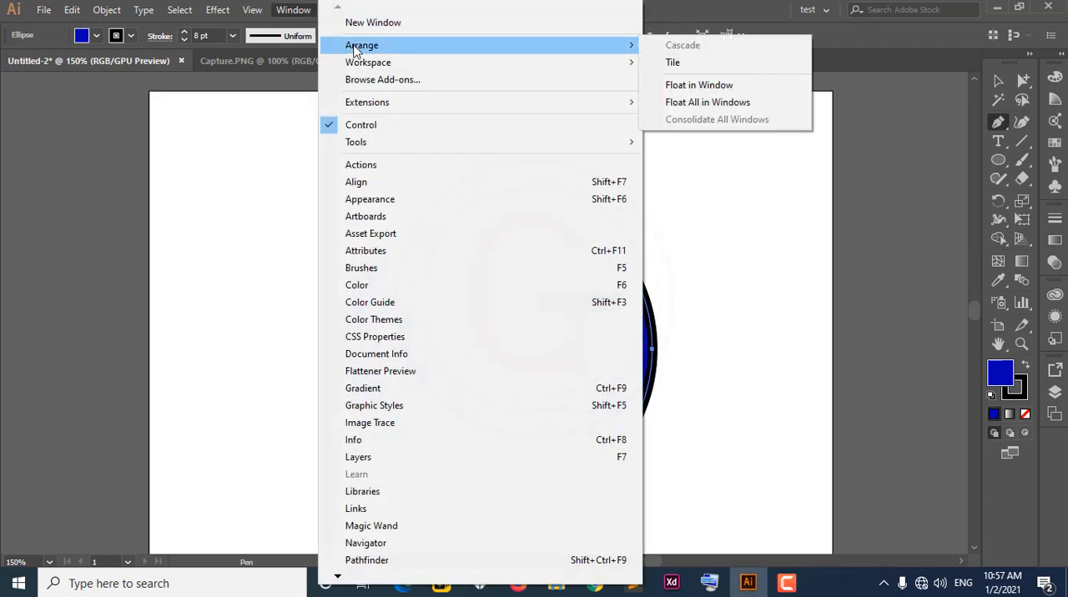
left_click(691, 67)
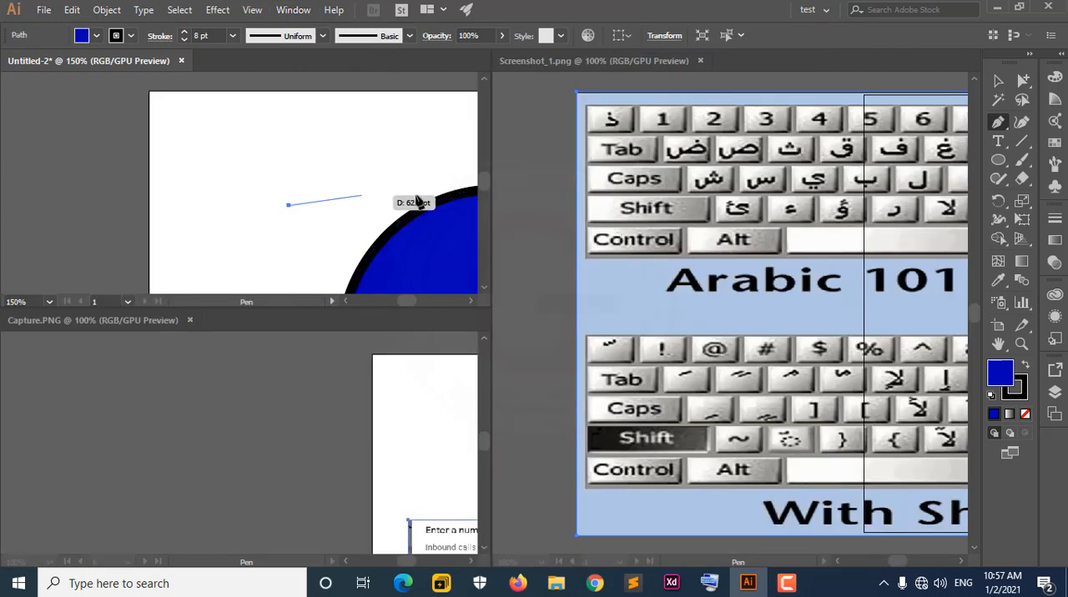
Draw a small closed four-sided shape with the Pen tool beside the circle in Untitled-2.
left_click(351, 195)
left_click(348, 226)
left_click(289, 218)
left_click(289, 205)
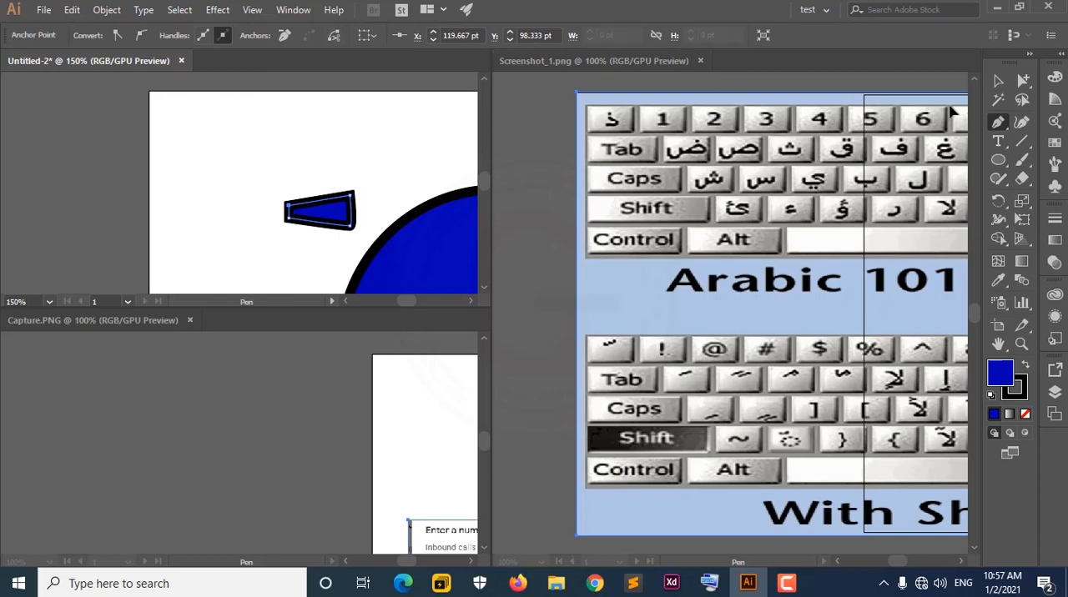
Move the small four-sided shape away from the circle with the Selection tool and delete it.
left_click(997, 80)
left_click_drag(340, 202, 283, 190)
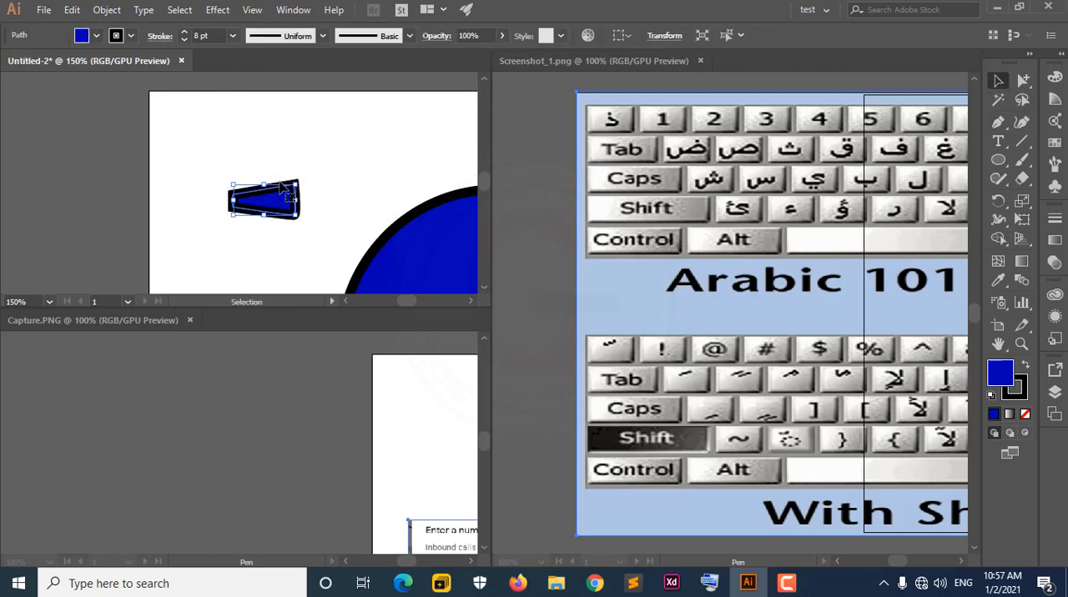
key("Delete")
left_click_drag(348, 262, 227, 193)
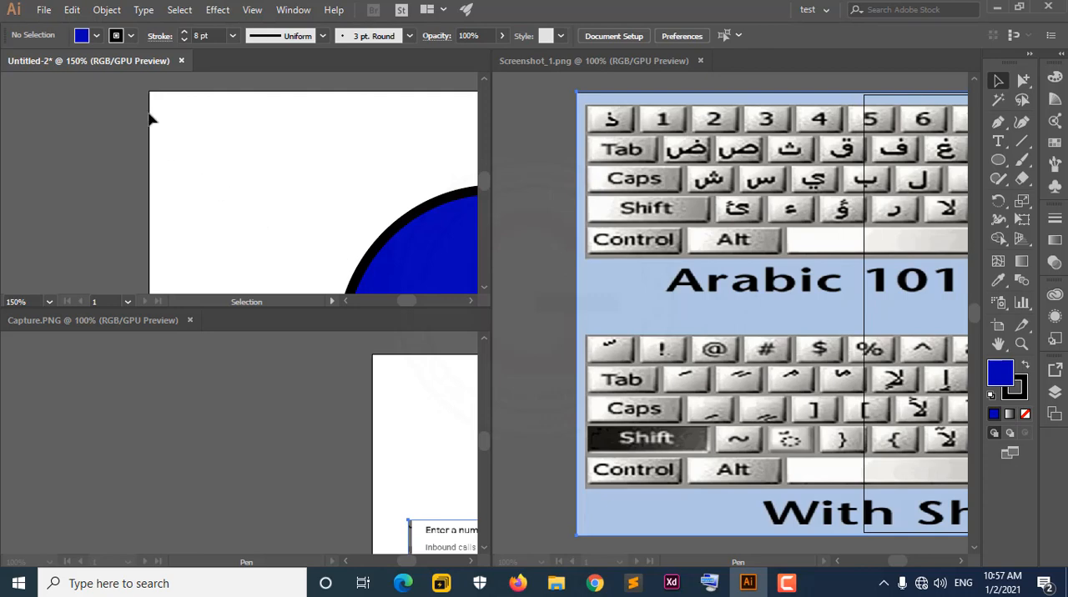
Make Capture.PNG the active document and fit all of it in its tiled window.
scroll(679, 264, "down", 3)
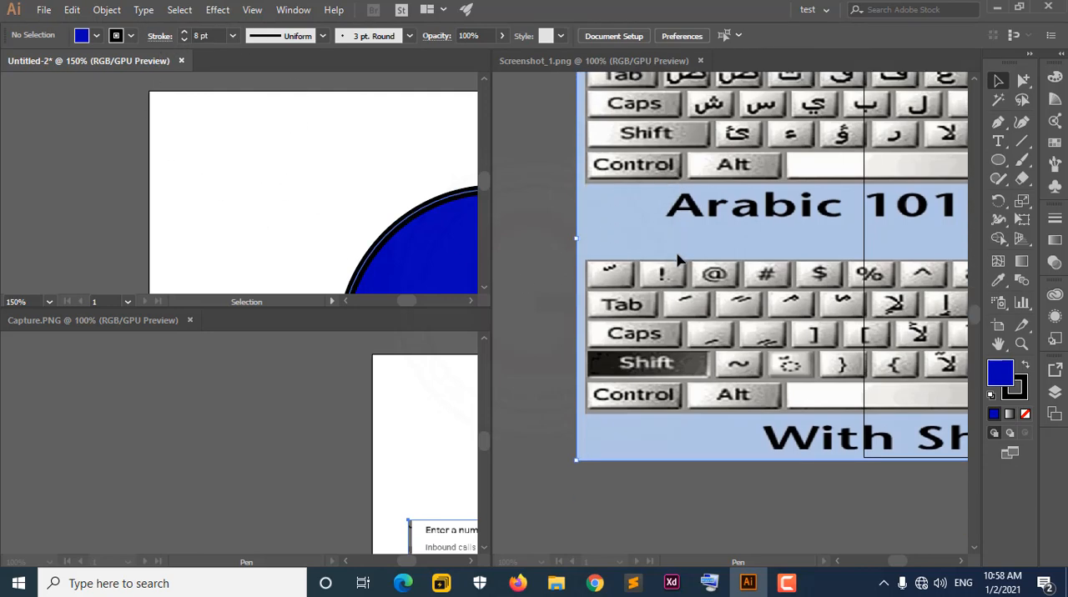
left_click(449, 449)
left_click(383, 460)
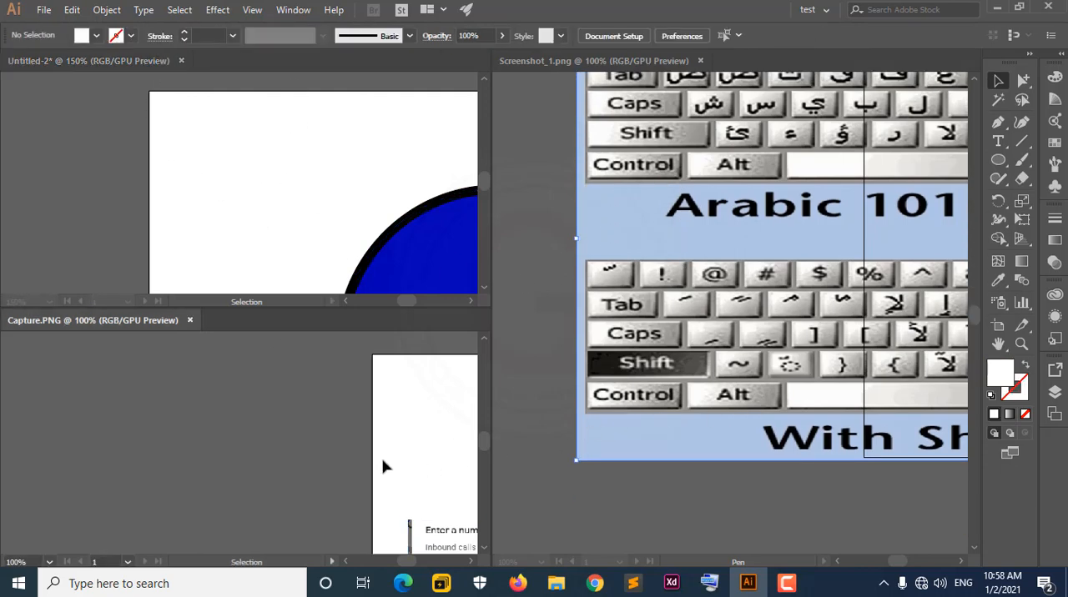
left_click(259, 10)
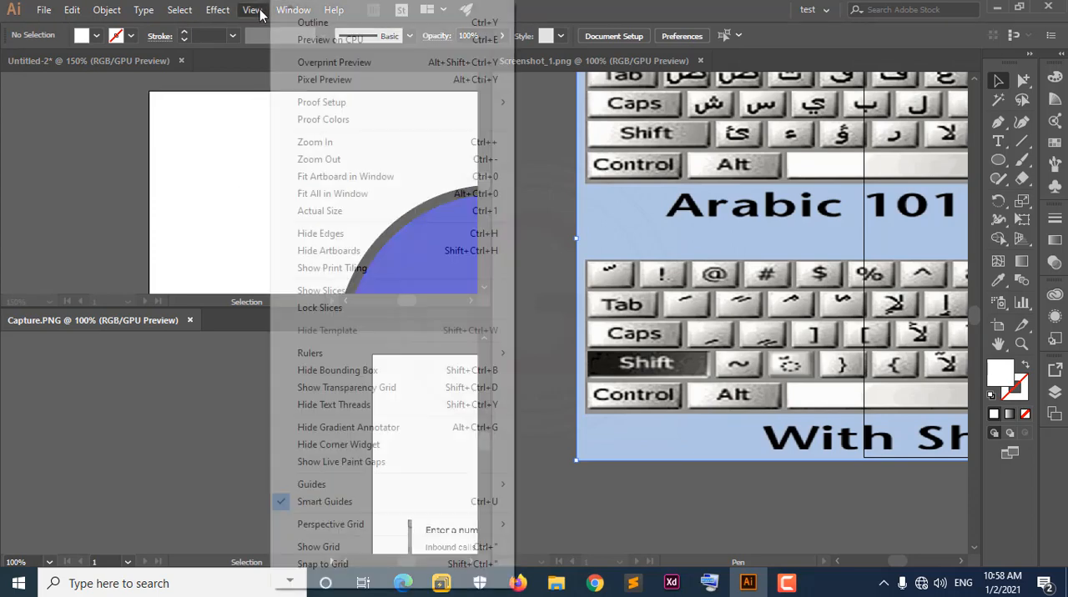
left_click(350, 196)
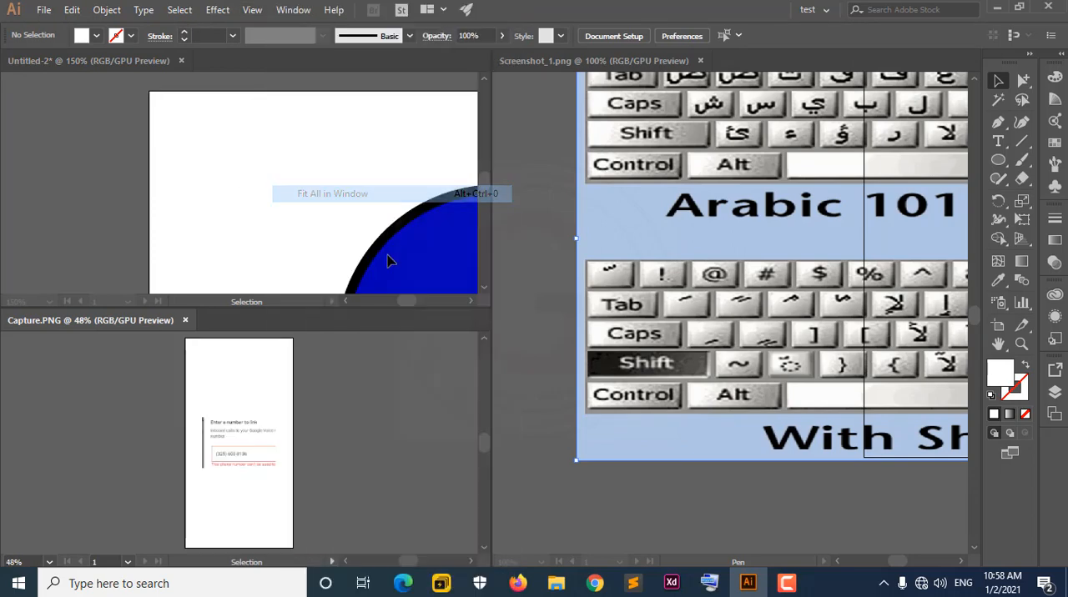
Fit all of Untitled-2 and of Screenshot_1.png in their tiled windows, one after the other.
left_click(302, 183)
left_click(252, 10)
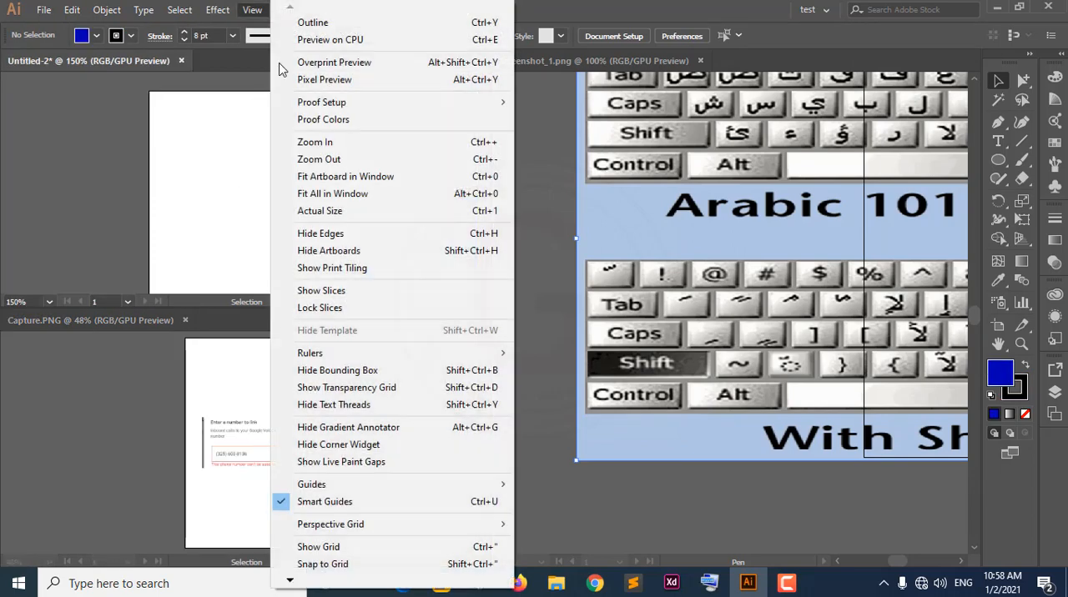
left_click(351, 195)
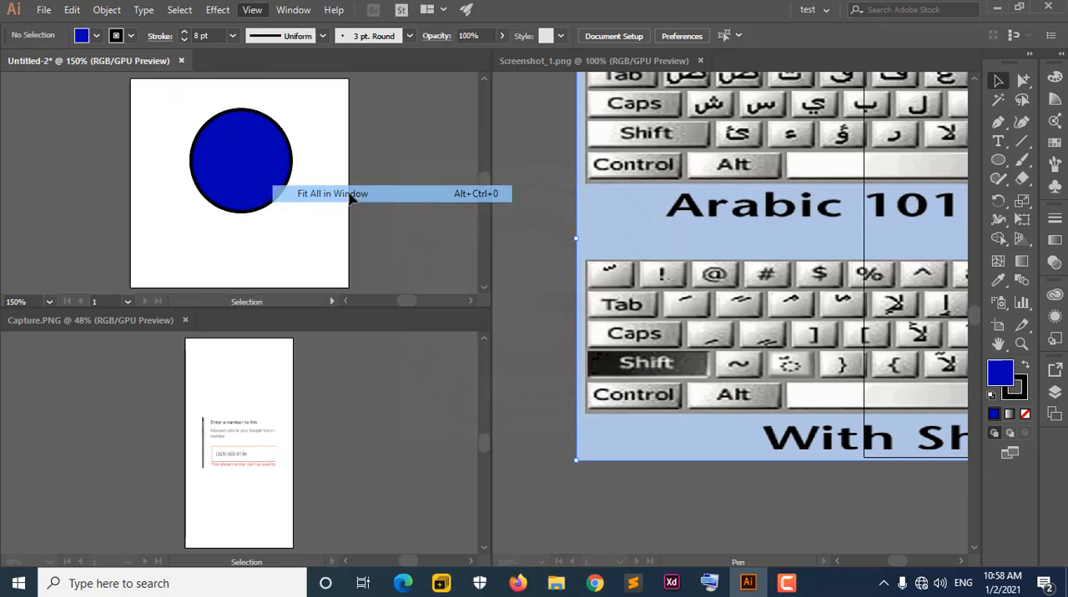
left_click(740, 257)
left_click(253, 11)
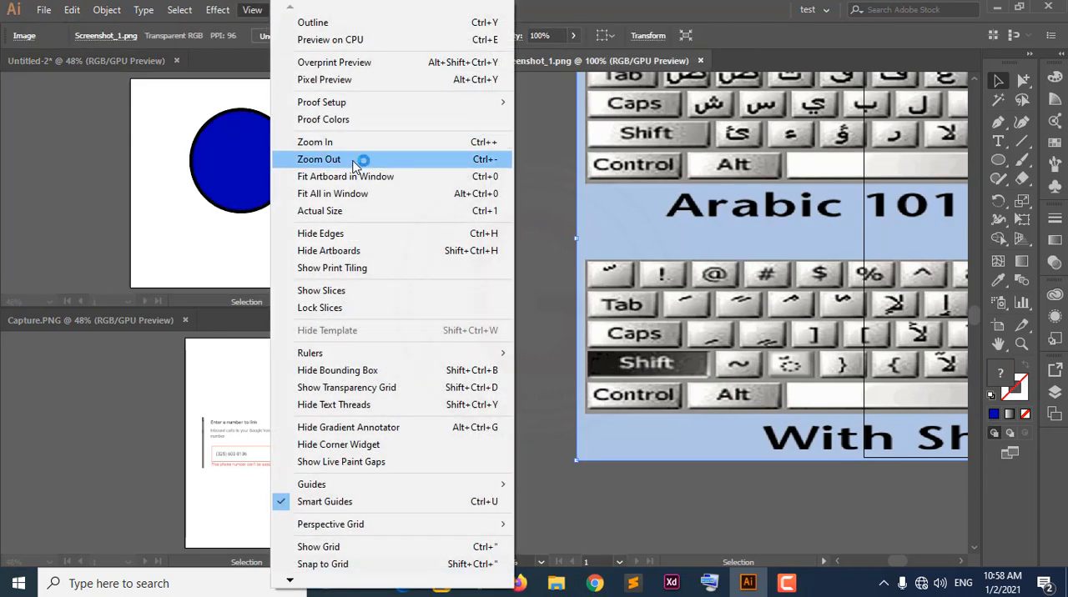
left_click(351, 194)
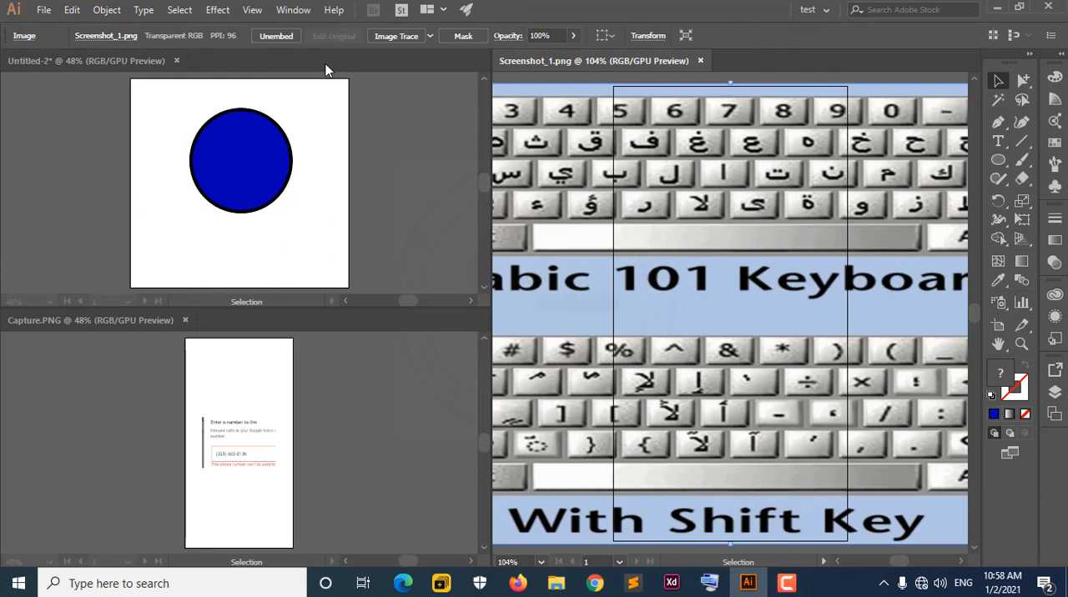
Arrange the three documents in three side-by-side columns and fit all of Screenshot_1.png in its window.
left_click(442, 11)
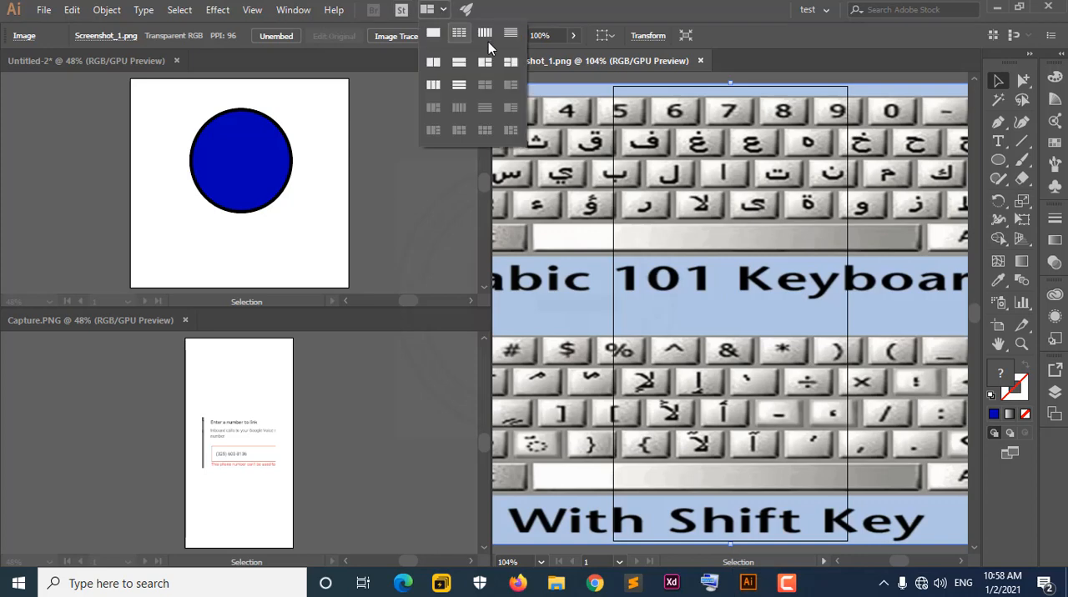
left_click(436, 84)
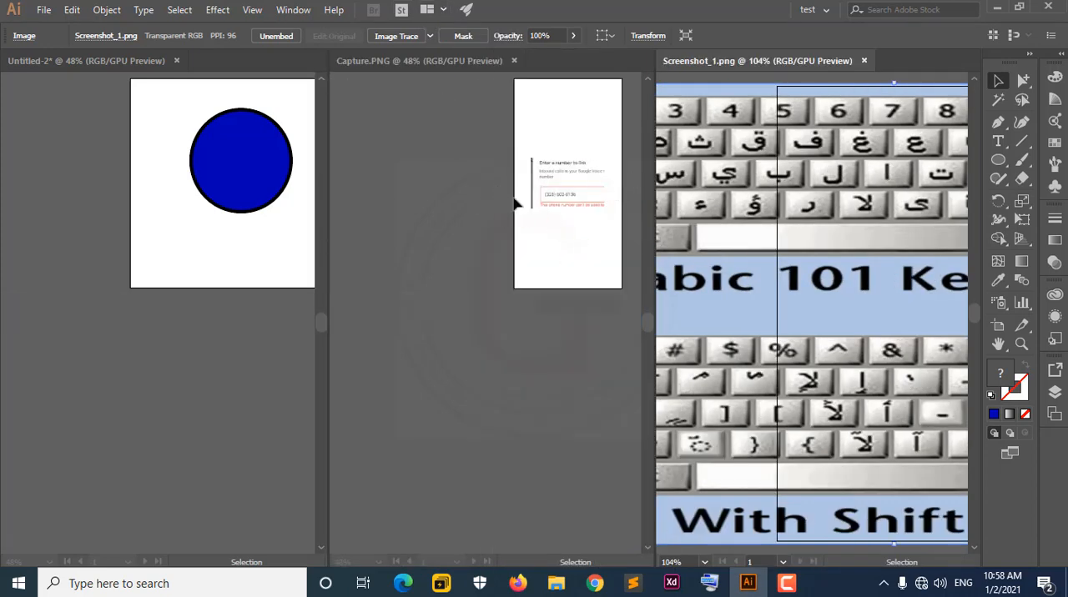
left_click(254, 10)
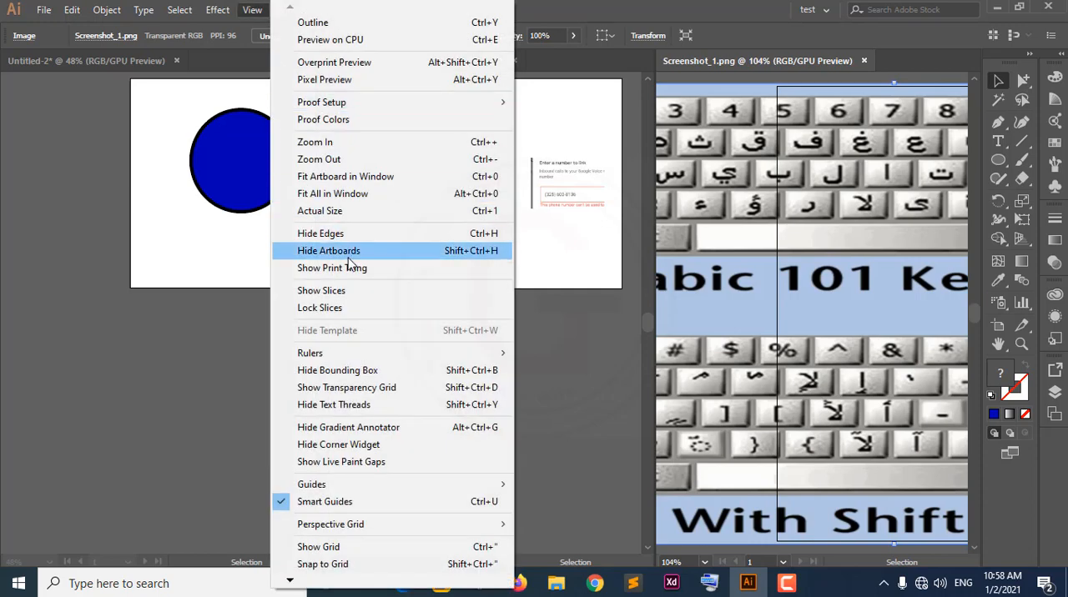
left_click(341, 194)
Fit all of Capture.PNG and of Untitled-2 in their column windows.
left_click(534, 204)
left_click(258, 12)
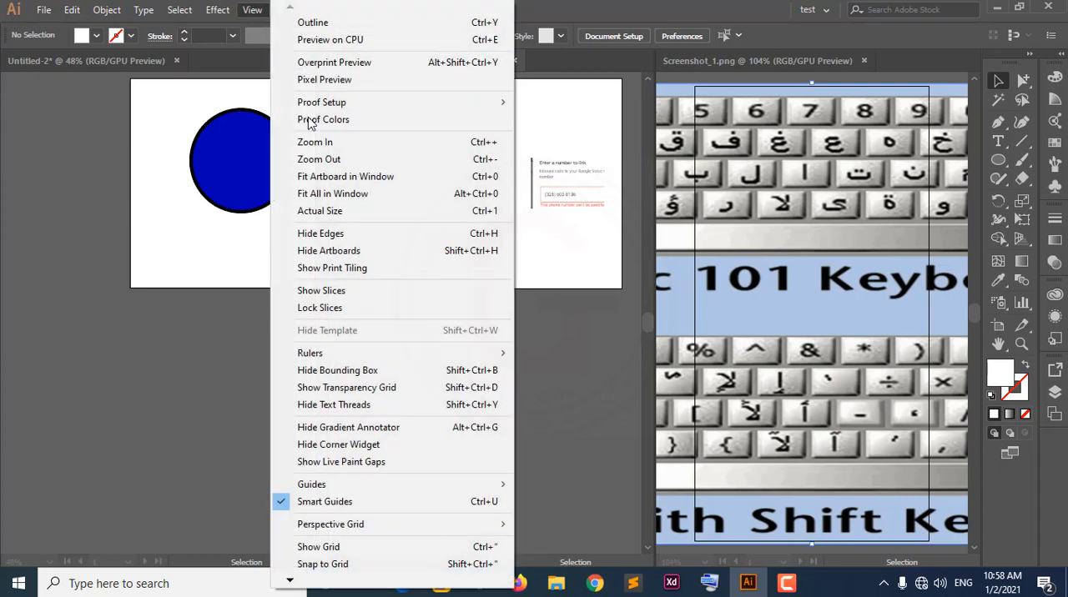
left_click(342, 203)
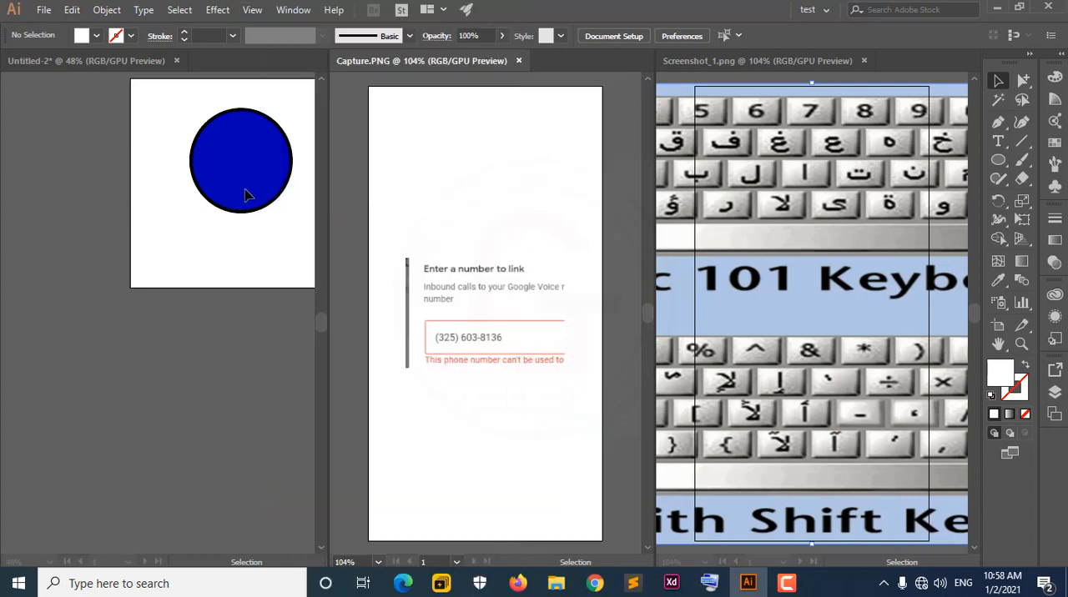
left_click(255, 54)
left_click(252, 10)
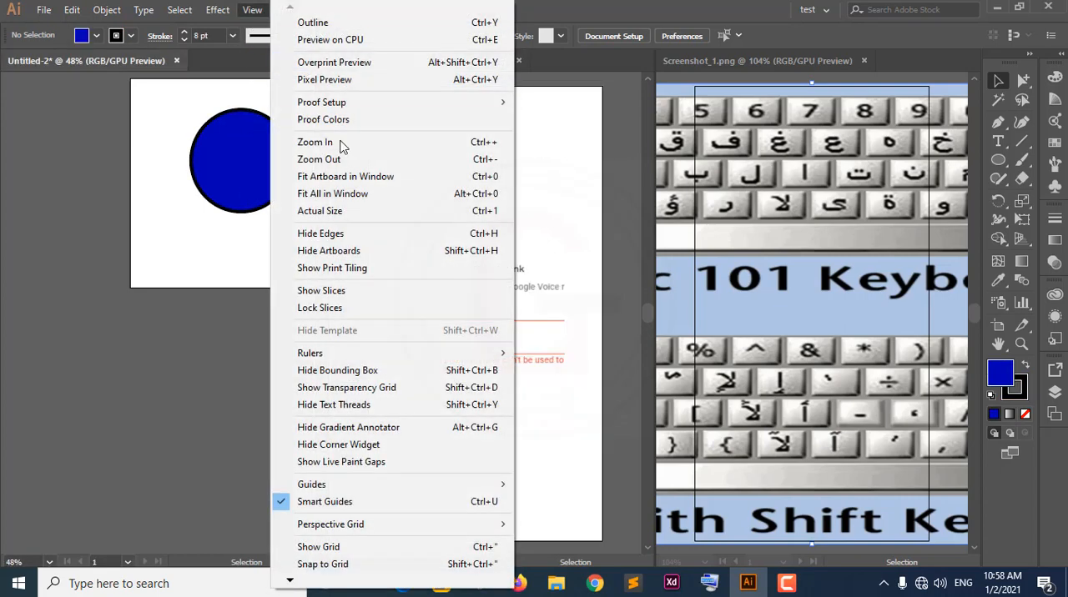
left_click(347, 193)
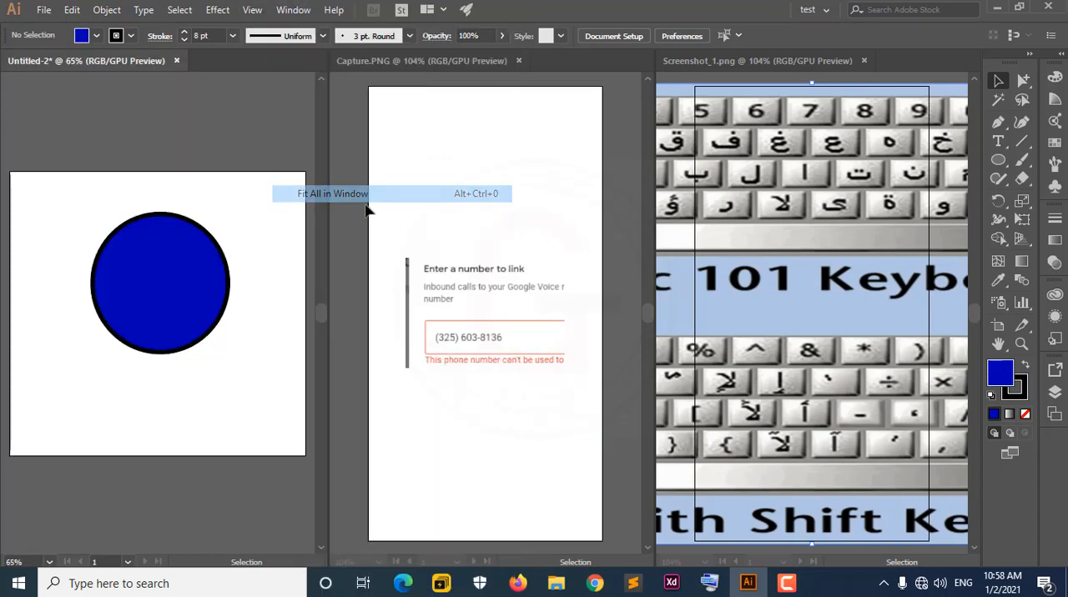
Activate Untitled-2, Capture.PNG and Screenshot_1.png in turn to examine how focus moves between the side-by-side documents.
left_click(798, 250)
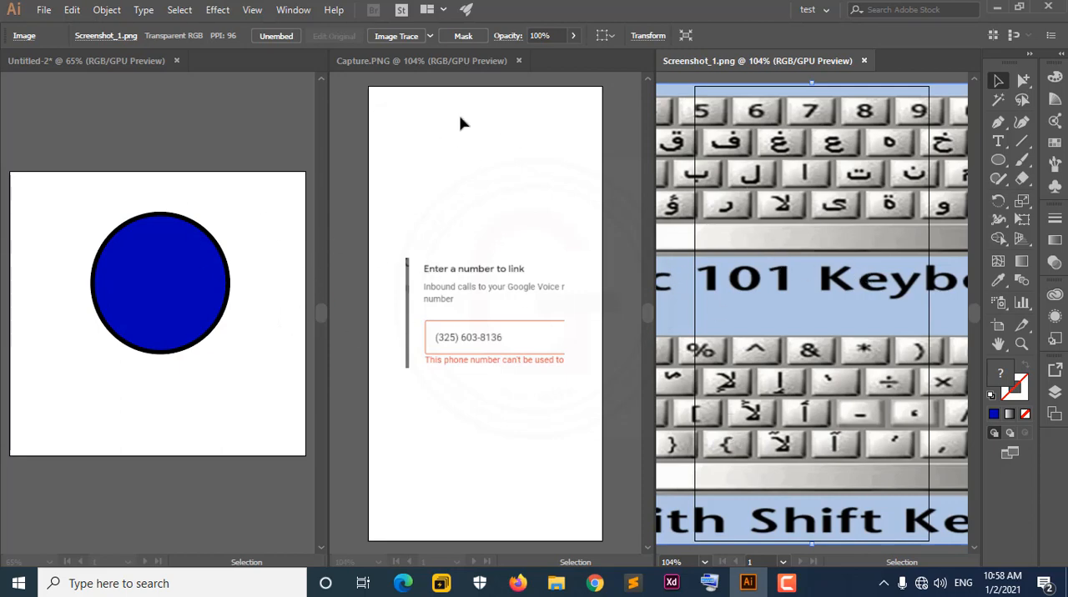
left_click(171, 281)
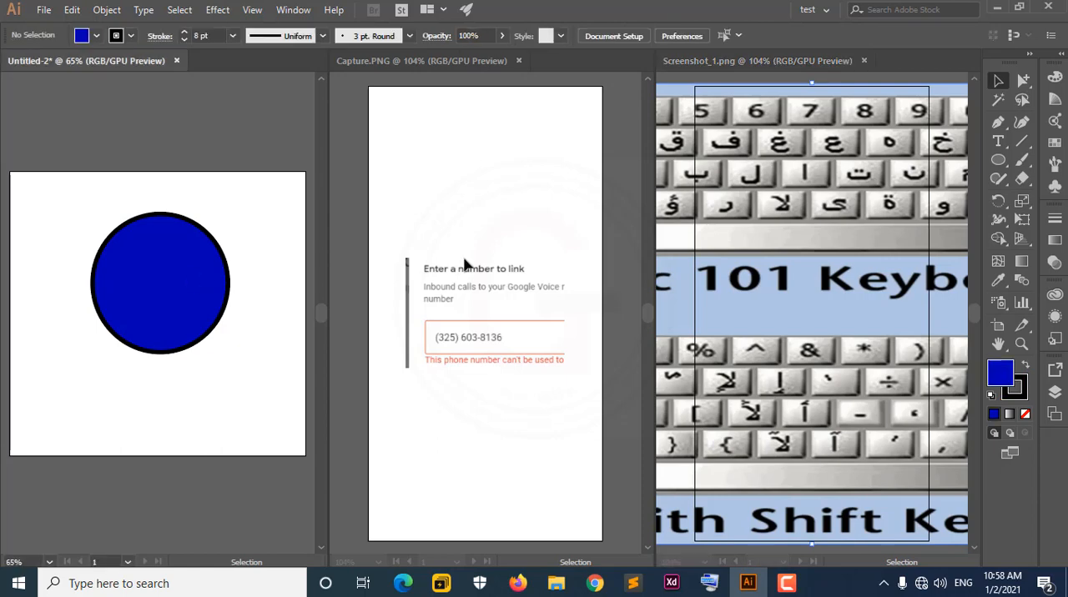
left_click(465, 267)
left_click(843, 308)
left_click(548, 289)
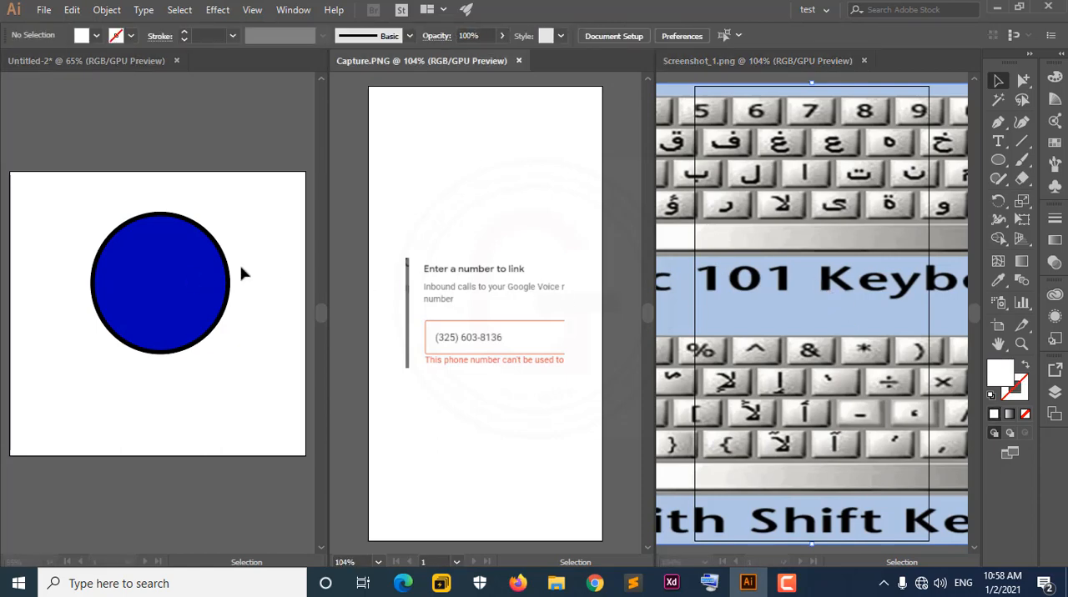
left_click(71, 140)
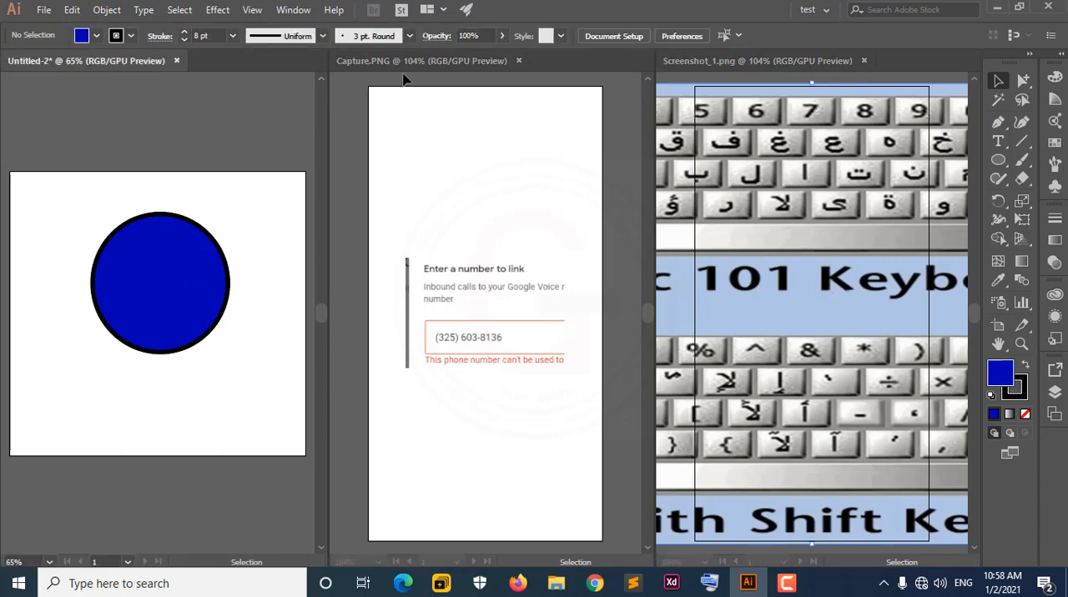
left_click(535, 123)
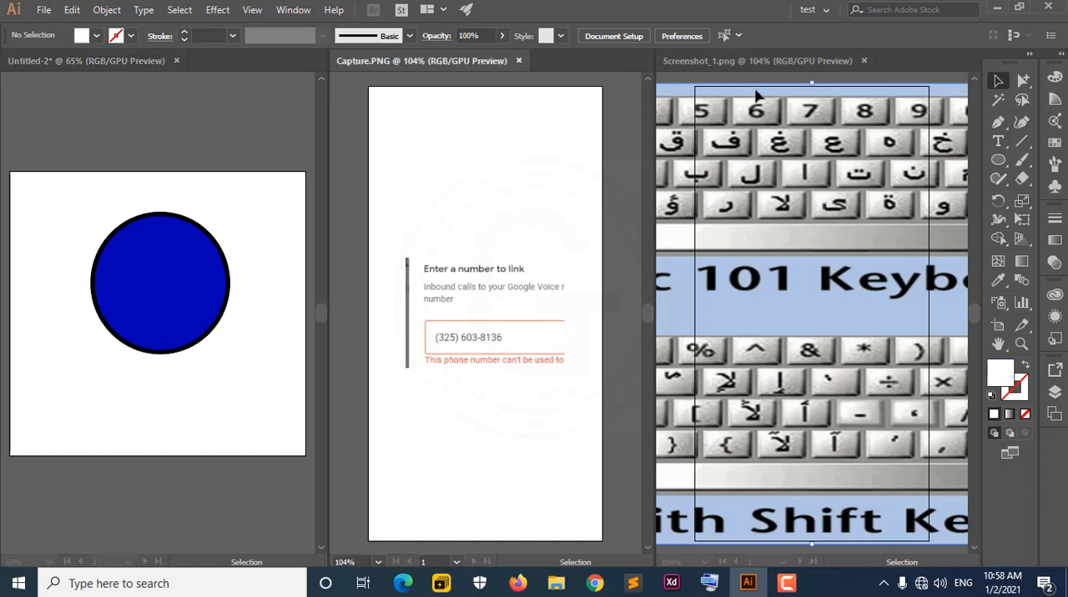
left_click(809, 77)
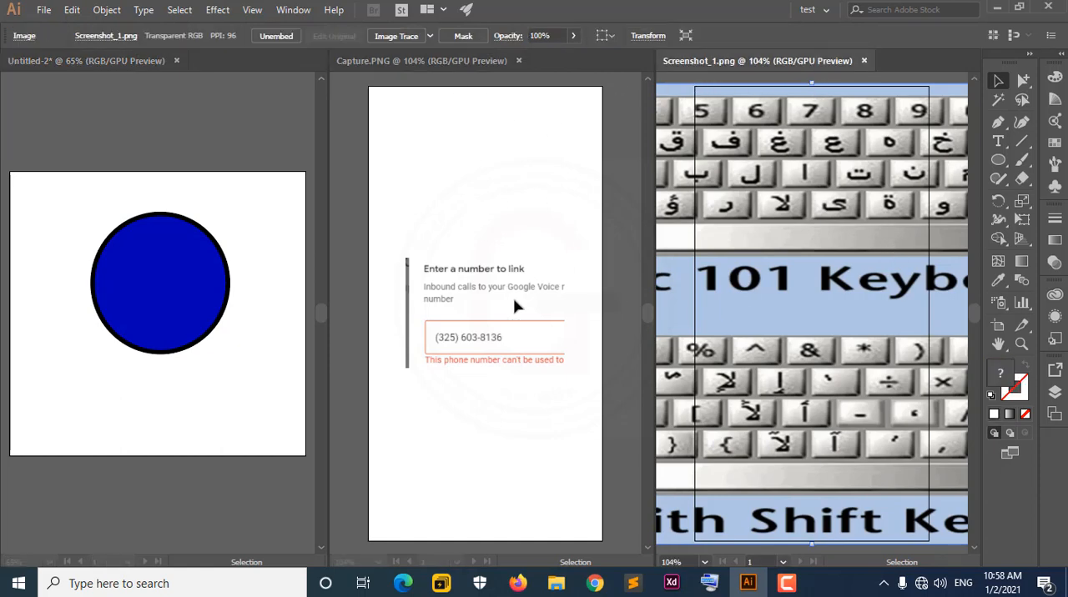
Draw a white ellipse about 132 by 144 pt with the Ellipse tool, overlapping the text in Capture.PNG.
left_click(394, 293)
left_click(999, 161)
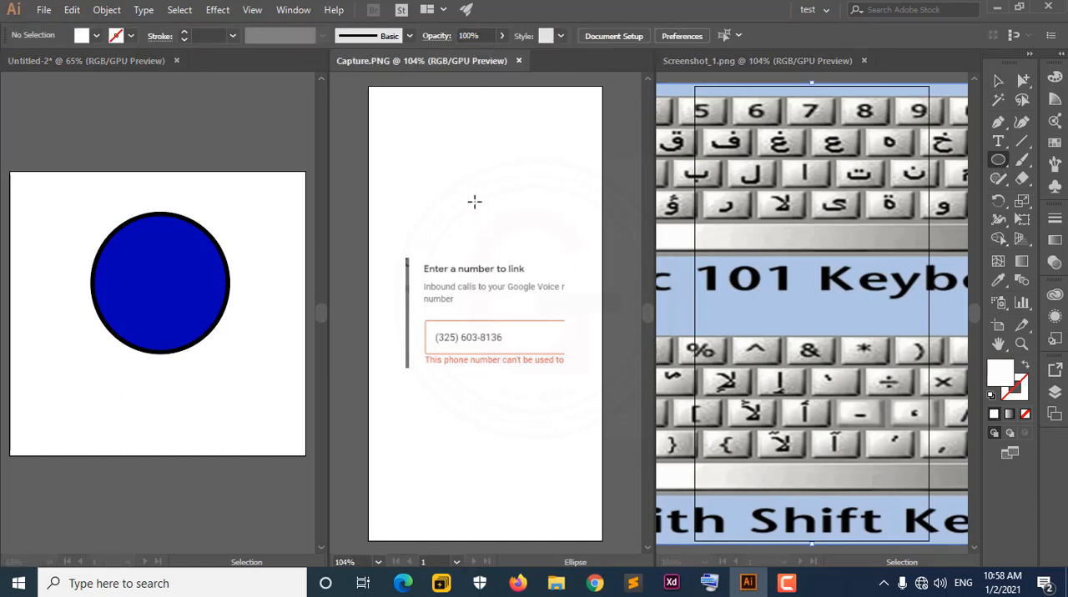
left_click_drag(474, 201, 582, 319)
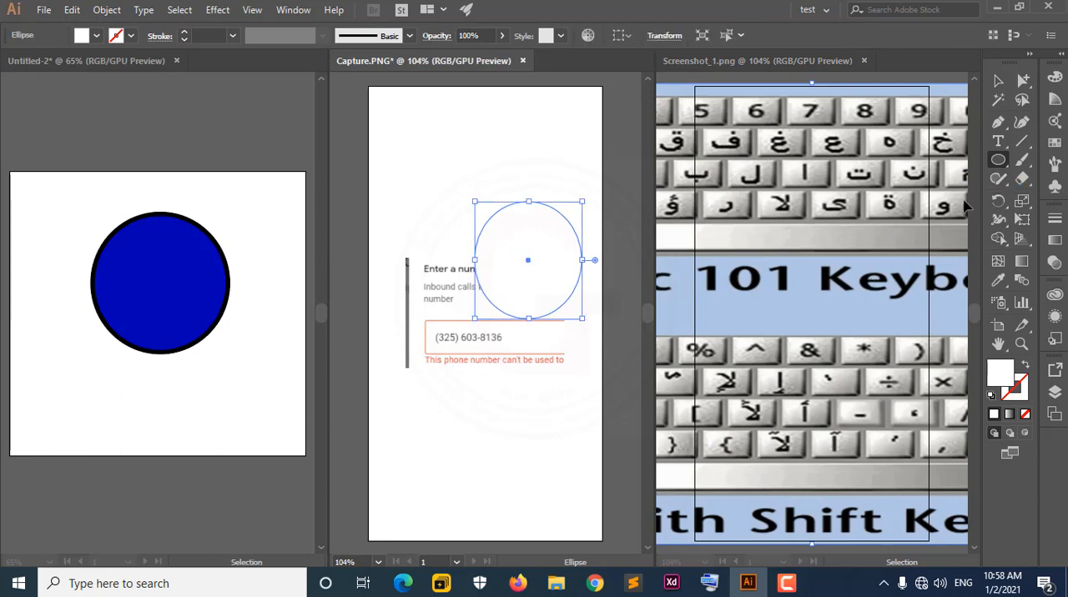
left_click(96, 36)
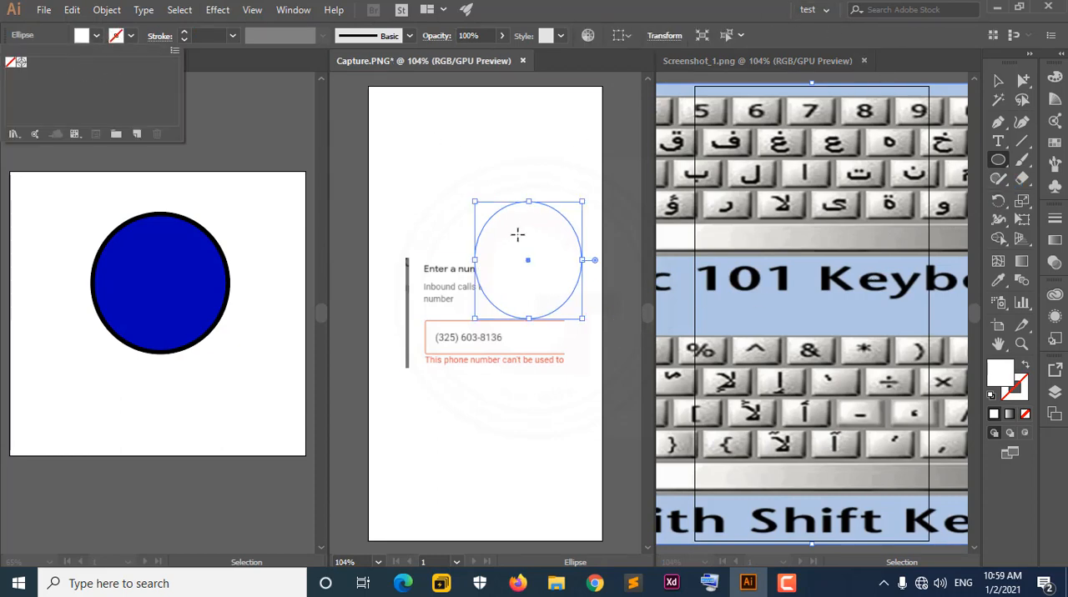
left_click(999, 80)
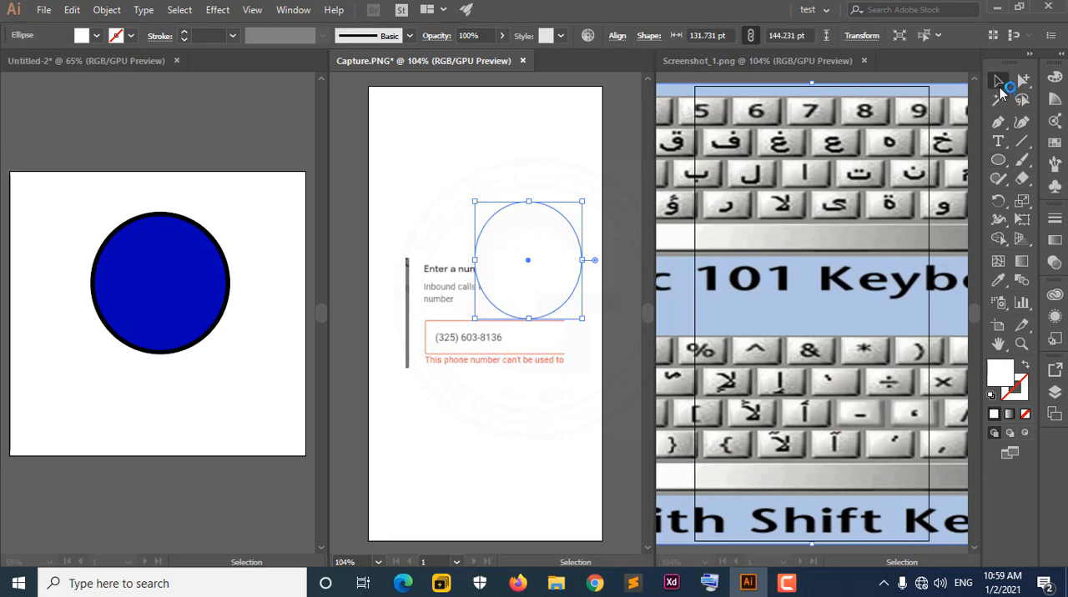
double_click(520, 252)
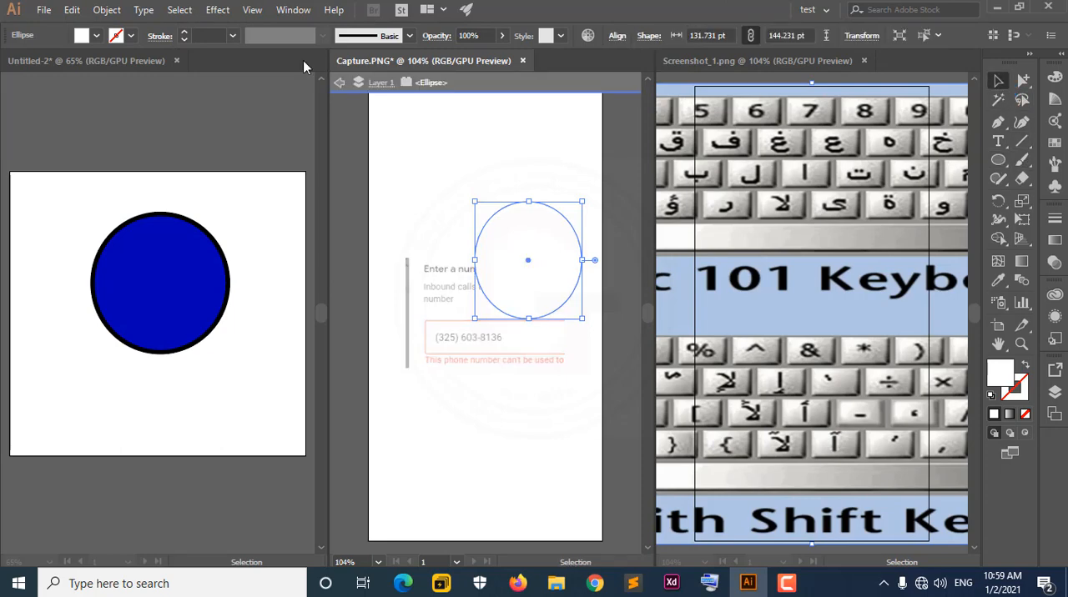
left_click(99, 38)
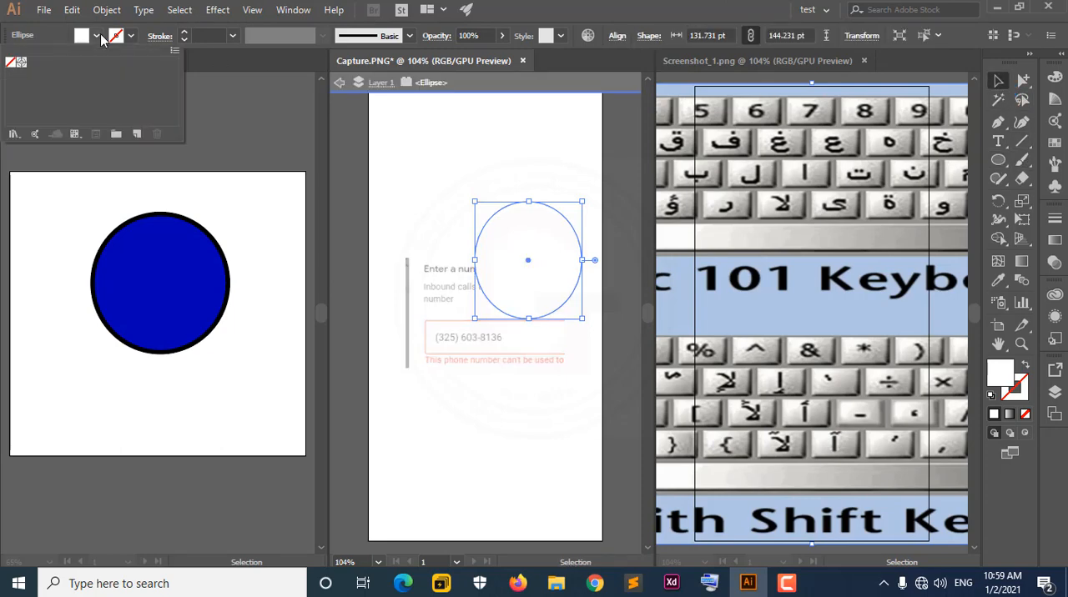
left_click(563, 6)
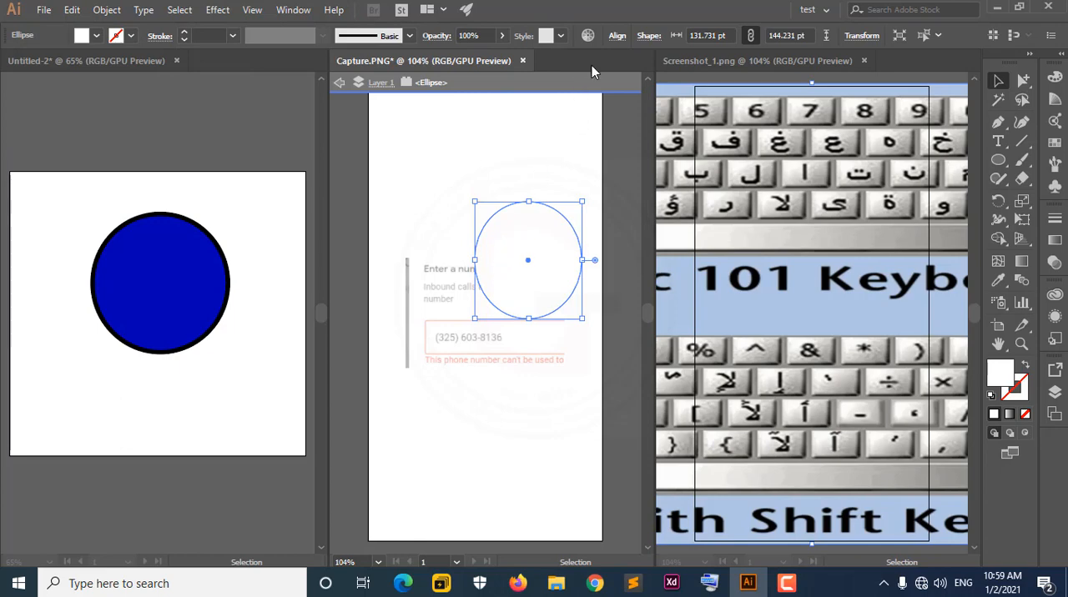
left_click(1057, 143)
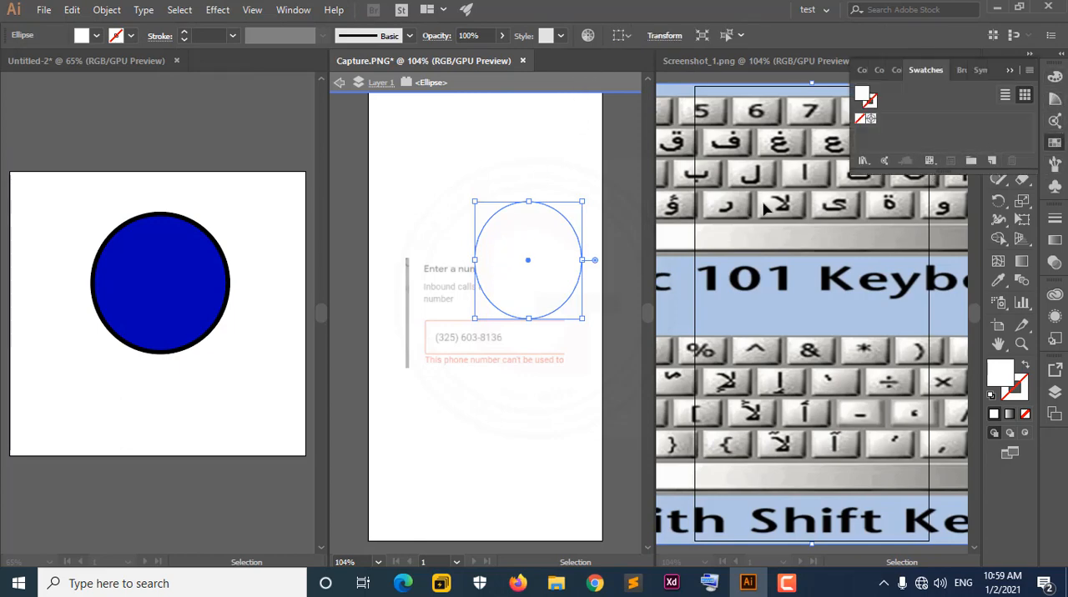
left_click_drag(885, 173, 900, 134)
double_click(867, 99)
left_click(531, 225)
left_click(698, 211)
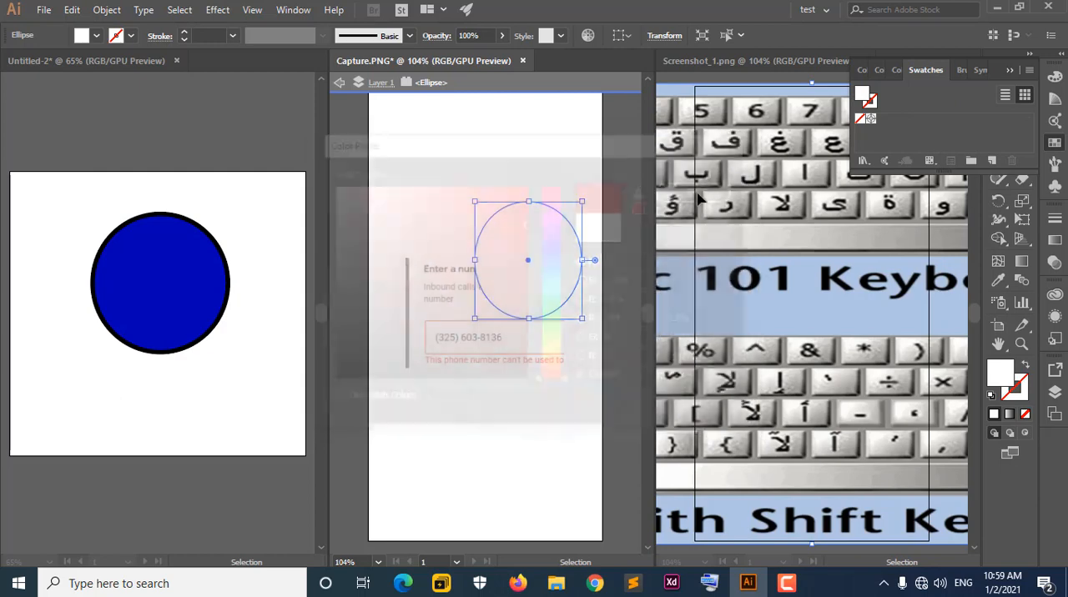
Fill the white ellipse in Capture.PNG with bright red and move it up and to the left, over the heading text.
double_click(865, 100)
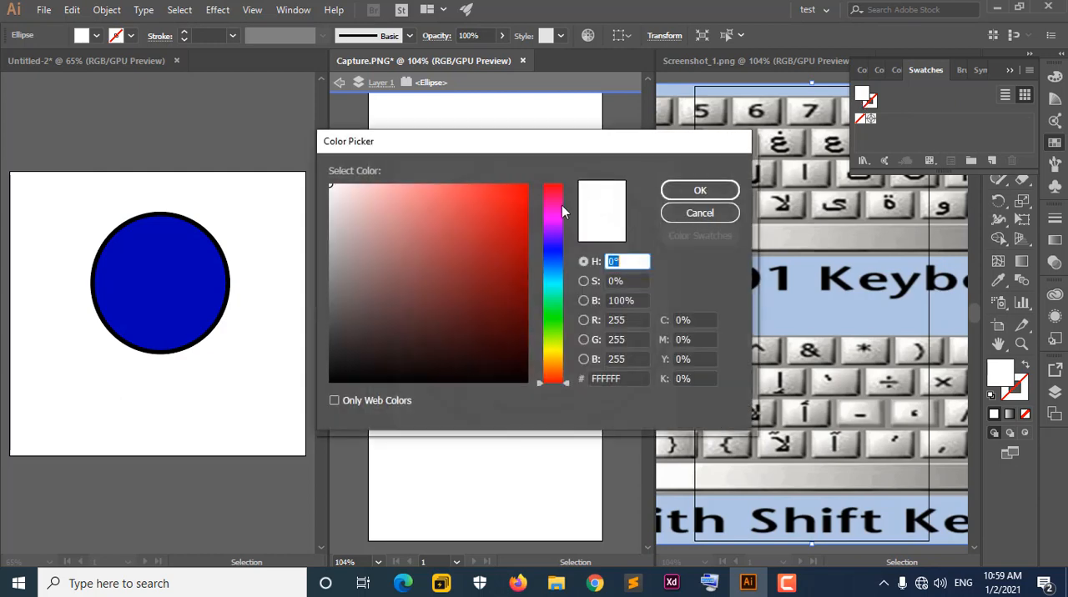
left_click(513, 201)
left_click(700, 190)
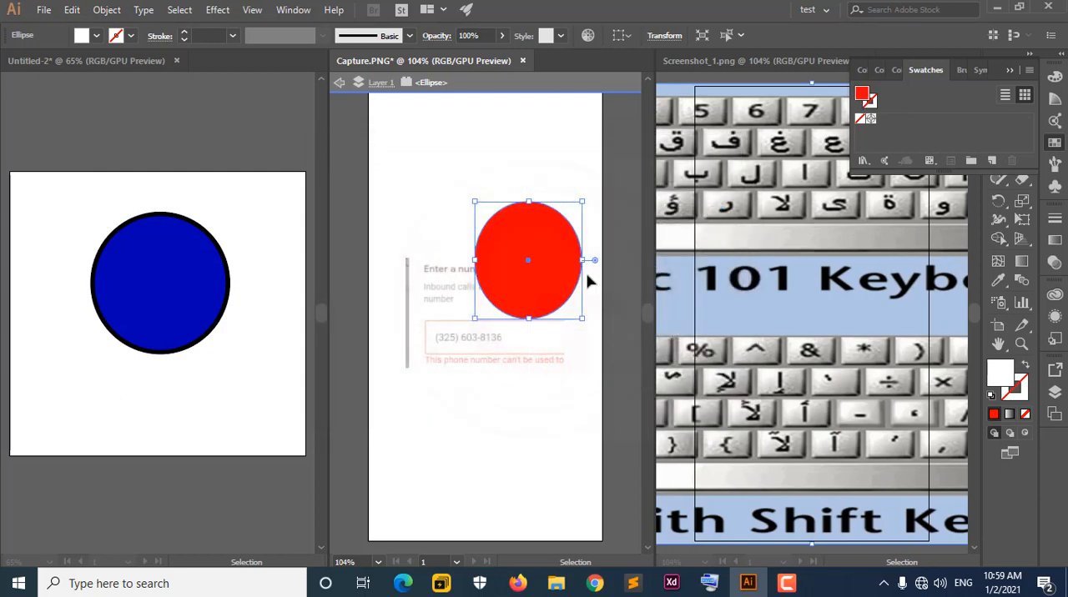
left_click_drag(538, 259, 490, 216)
Draw a large white hexagon with the Polygon tool over the upper part of the keyboard image in Screenshot_1.png.
left_click(866, 216)
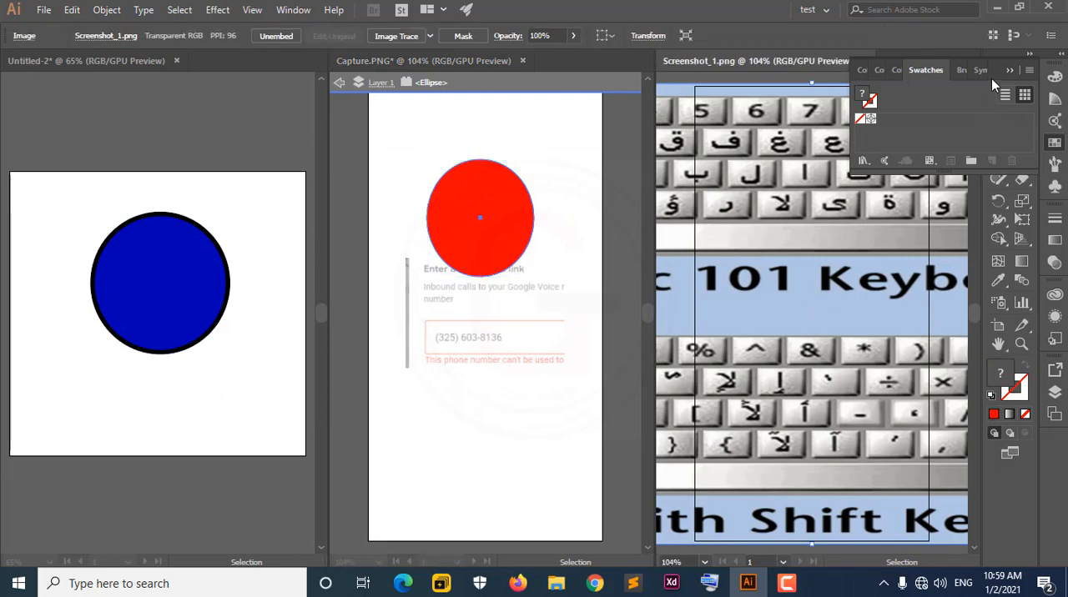
left_click(1010, 70)
left_click(1000, 164)
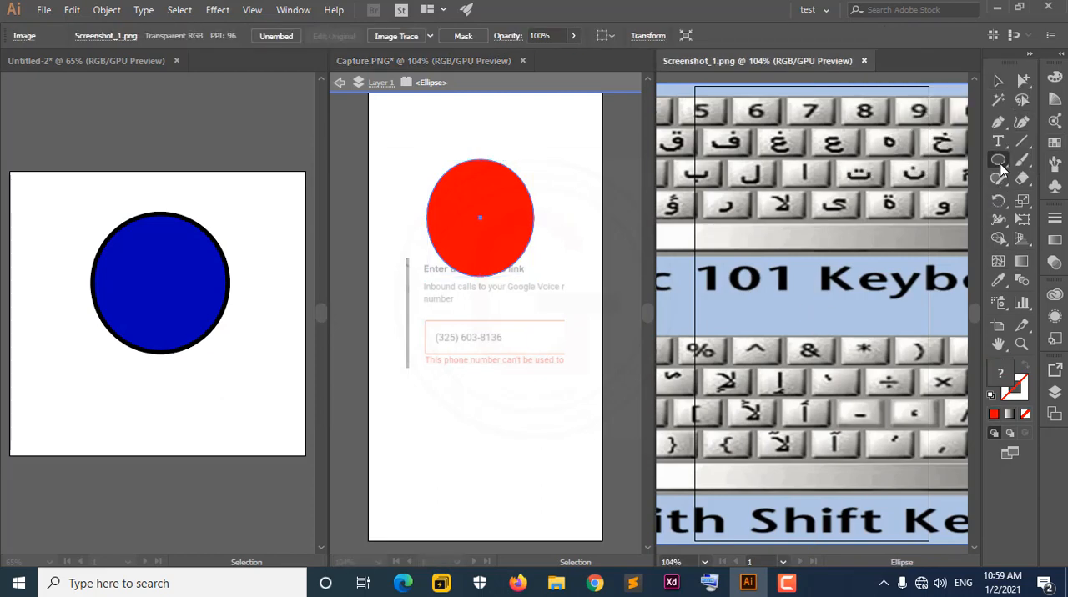
left_click(890, 216)
left_click_drag(762, 219, 853, 279)
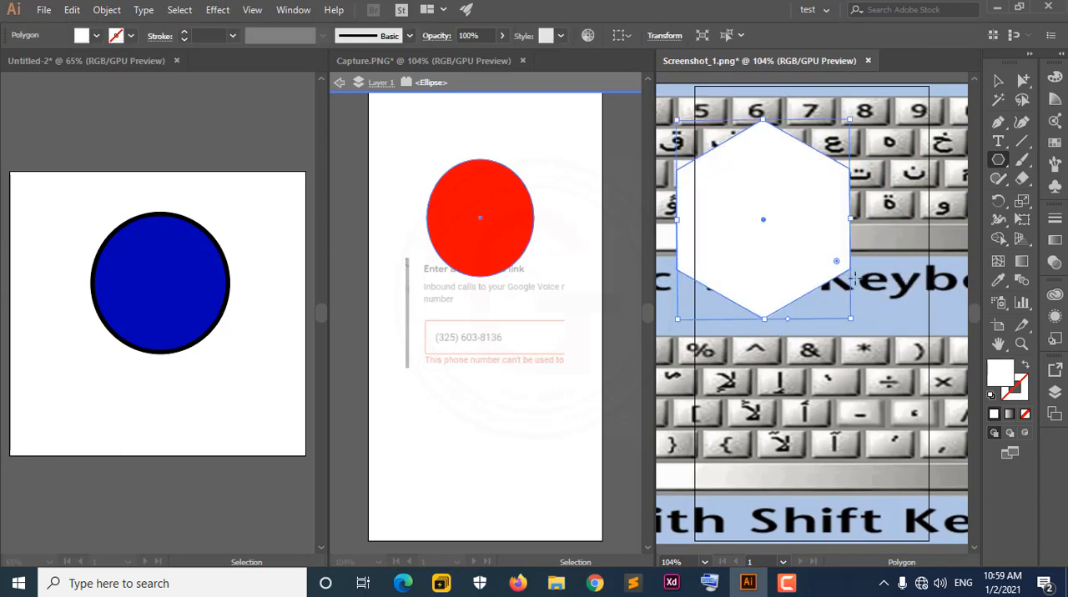
Fill the hexagon in Screenshot_1.png with a bright green of hue 115°.
double_click(1000, 377)
left_click_drag(551, 287, 552, 320)
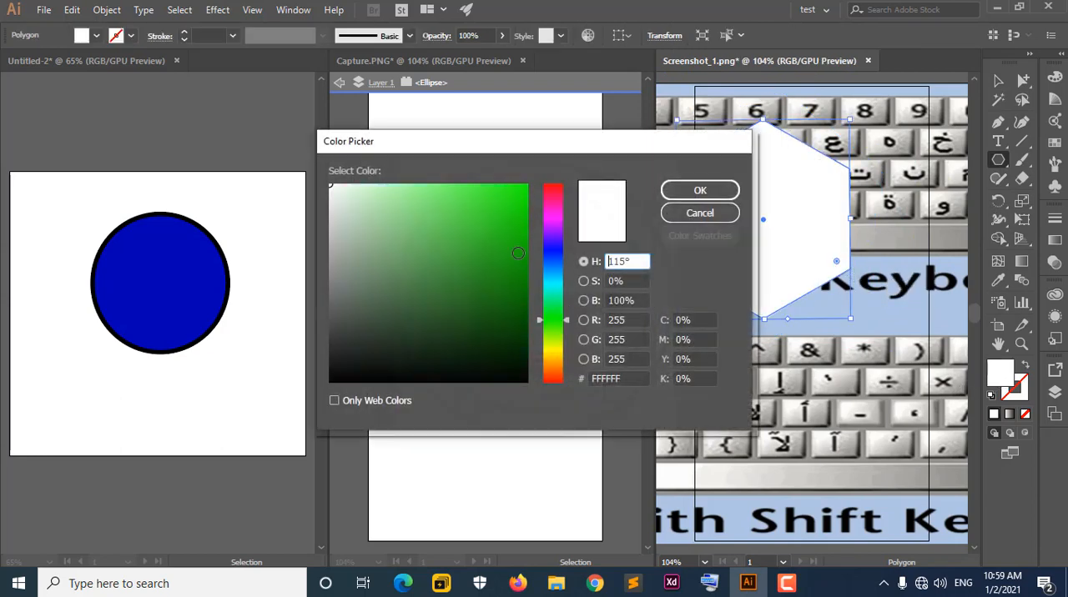
left_click(527, 200)
left_click(700, 192)
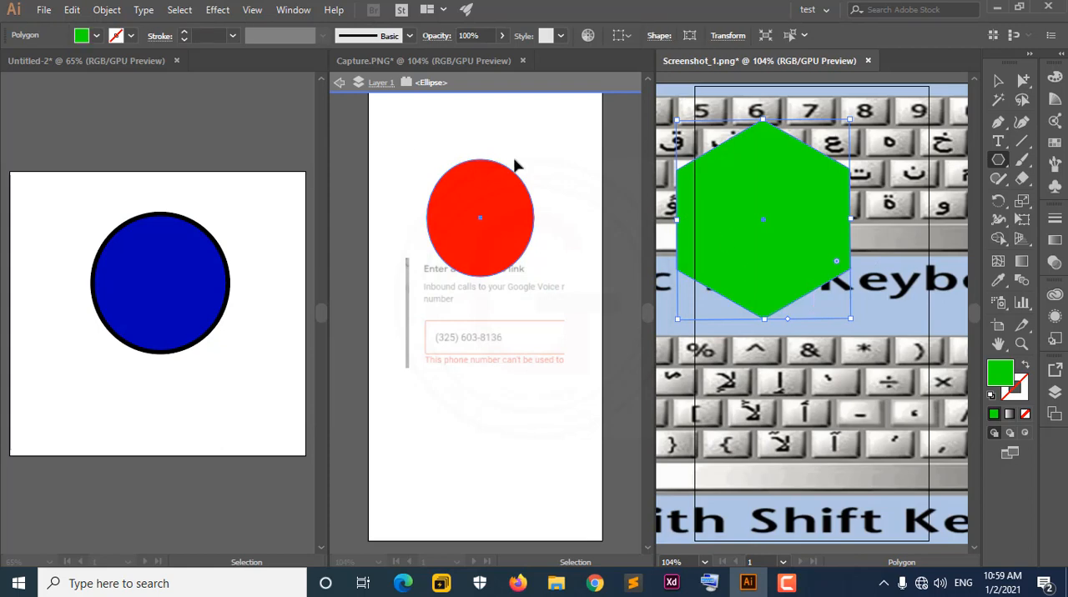
Move the green hexagon down and right in Screenshot_1.png, and move the red ellipse down over the phone number box in Capture.PNG.
left_click(999, 80)
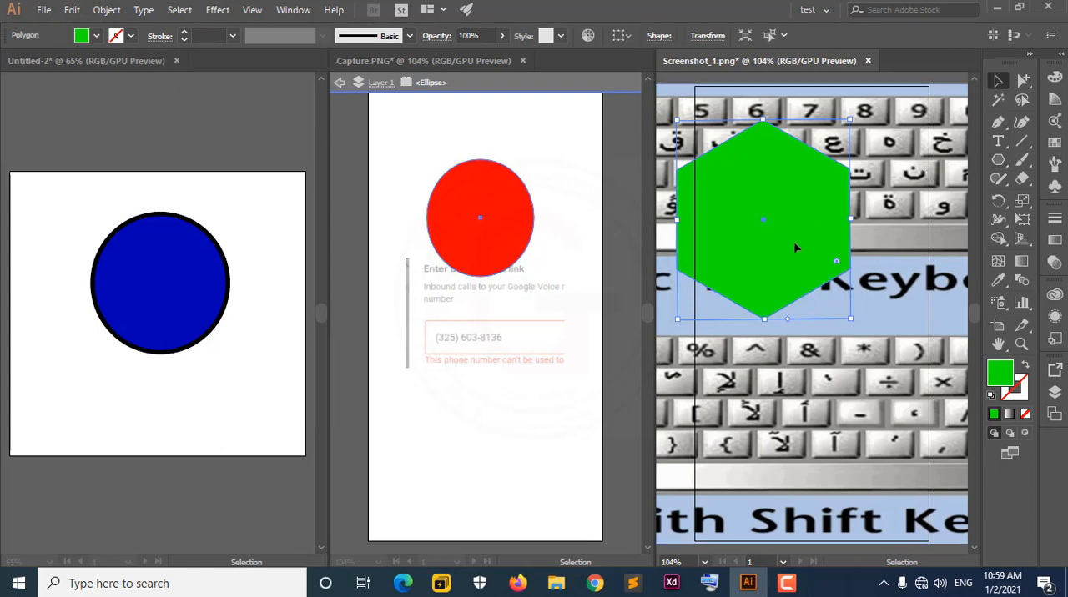
left_click_drag(793, 245, 852, 318)
left_click(517, 257)
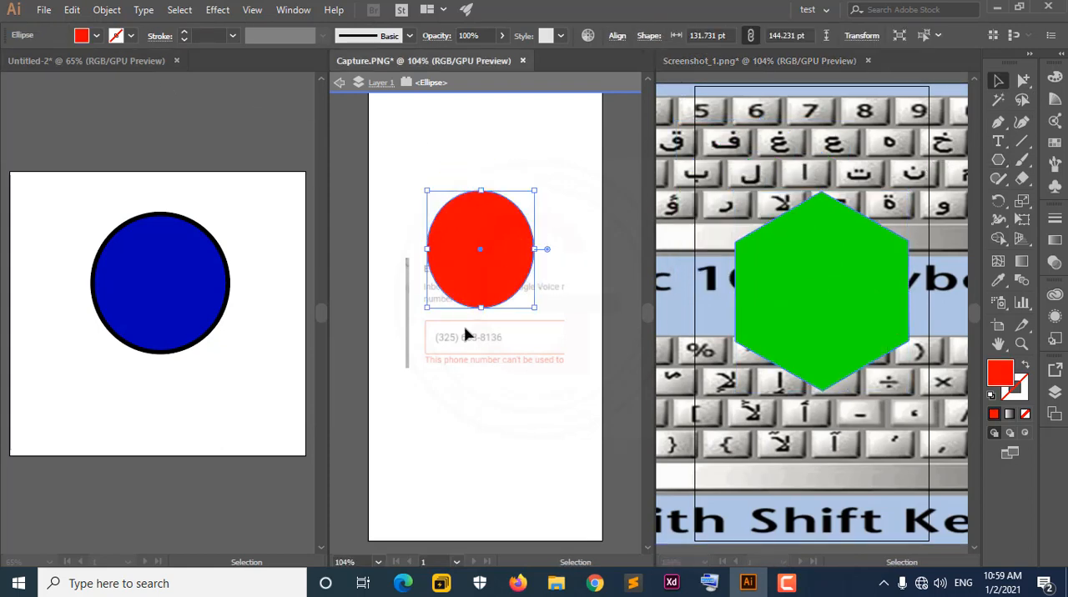
left_click_drag(494, 240, 506, 335)
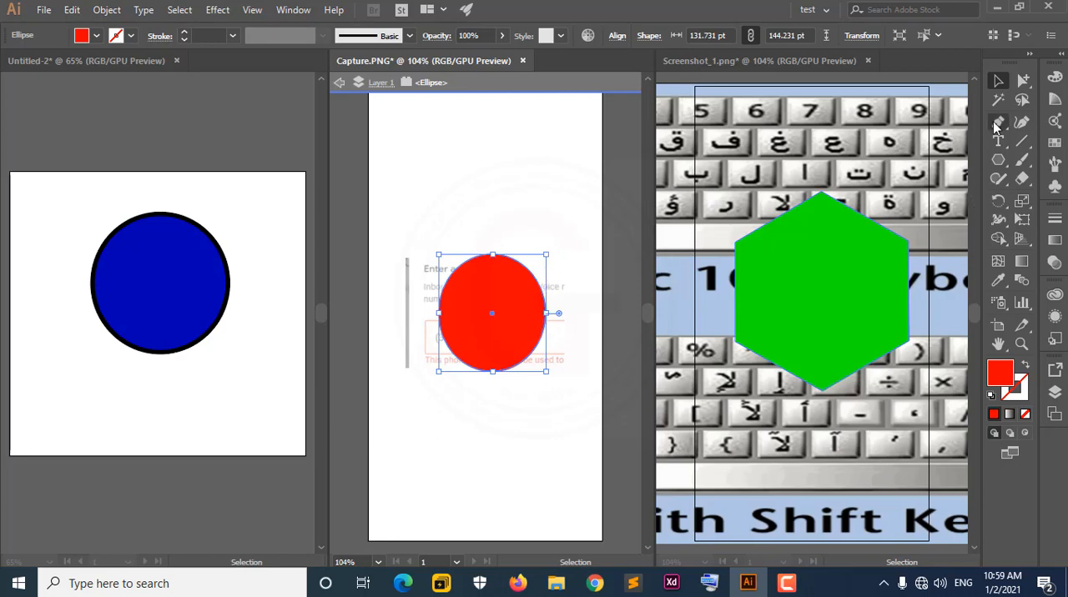
Stretch the red ellipse into an egg shape by pulling its top anchor point upward with the Direct Selection tool.
left_click(1023, 82)
left_click_drag(1024, 85, 935, 84)
left_click_drag(498, 260, 499, 148)
Round all corners of the green hexagon in Screenshot_1.png to a radius of 78.76 pt.
left_click(854, 307)
left_click(832, 382)
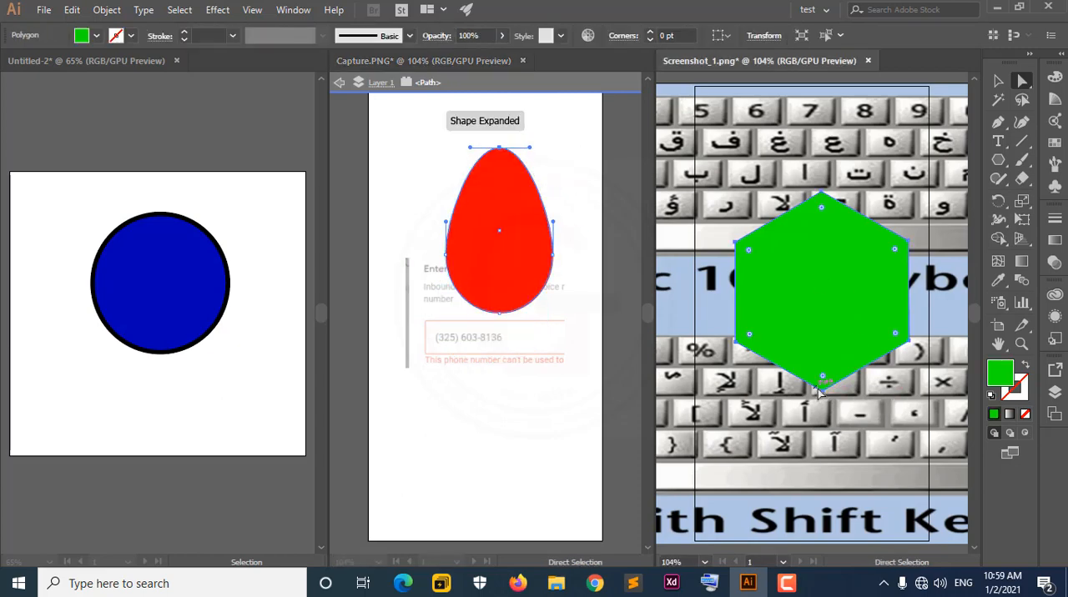
left_click_drag(823, 376, 828, 319)
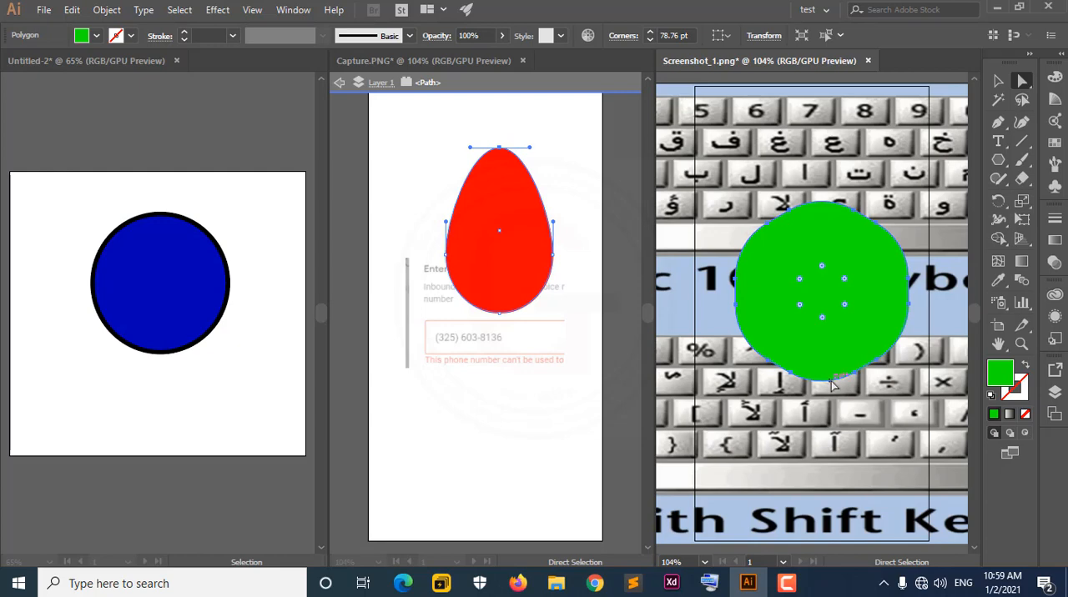
Activate Untitled-2, return to Capture.PNG and exit isolation mode on the red shape.
left_click(235, 284)
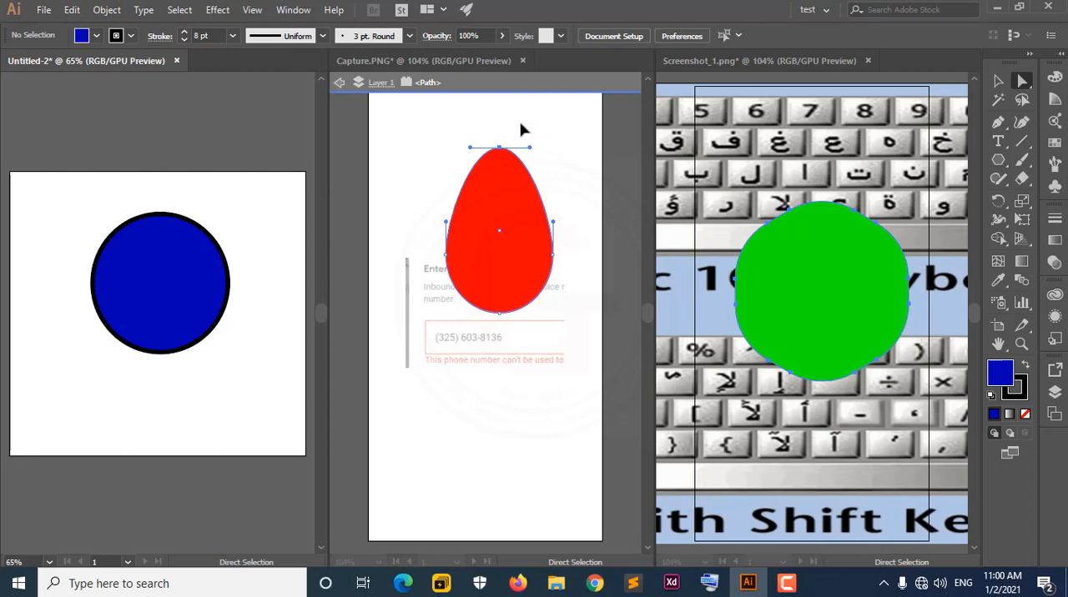
left_click(340, 82)
left_click(349, 86)
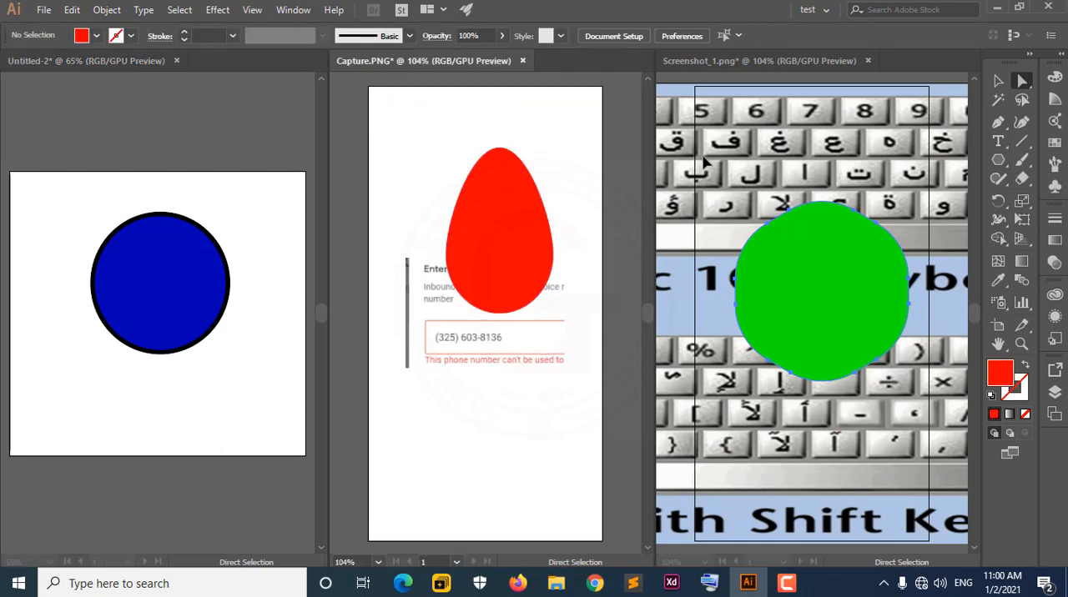
Switch repeatedly among Screenshot_1.png, Untitled-2 and Capture.PNG to compare each document's active state, ending on Untitled-2.
left_click(761, 60)
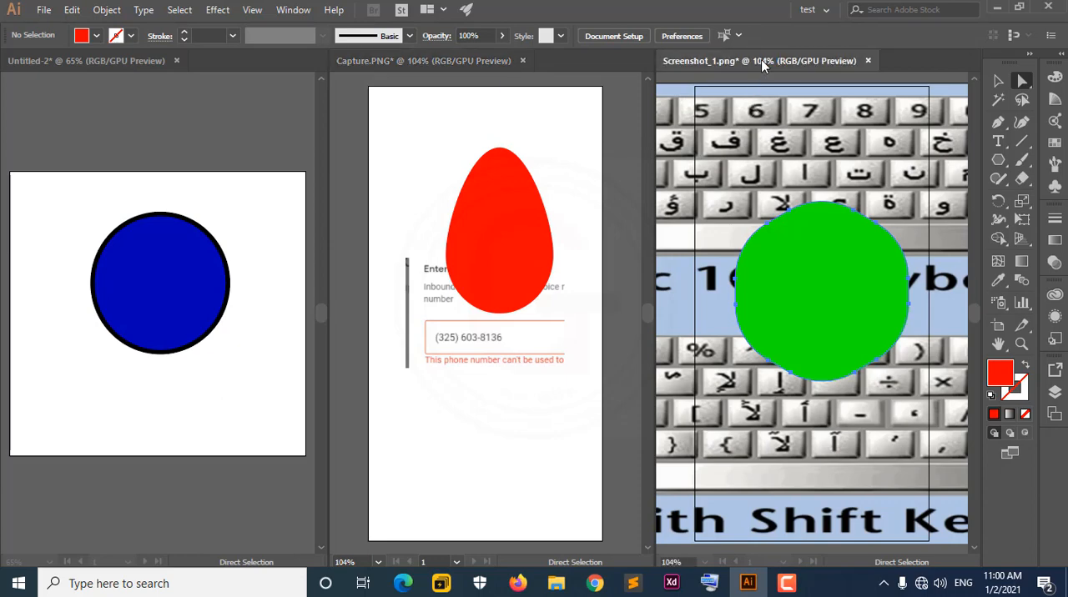
left_click(141, 60)
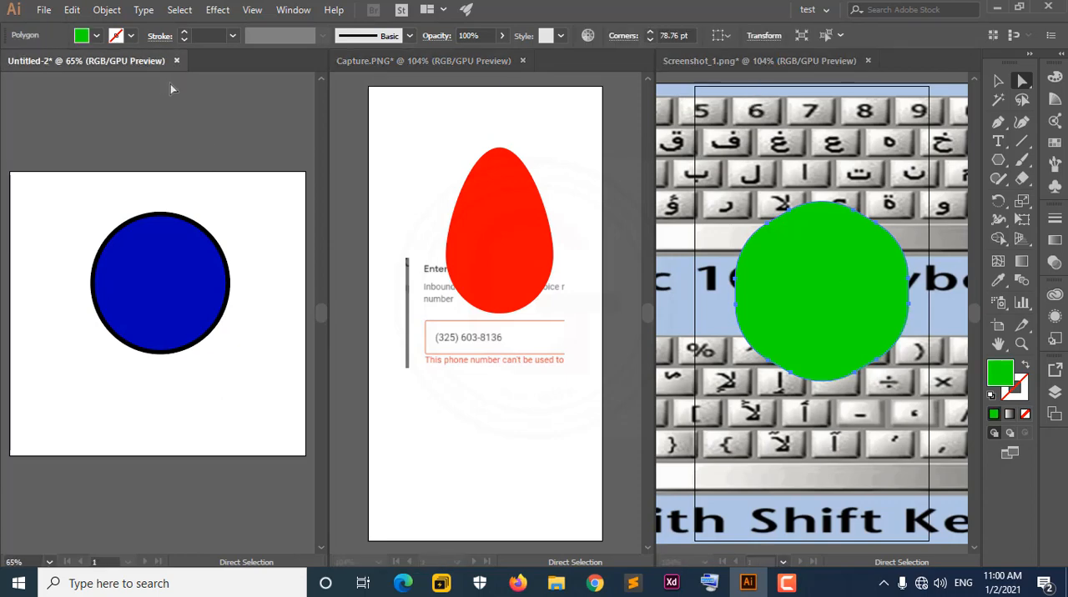
left_click(423, 66)
left_click(755, 62)
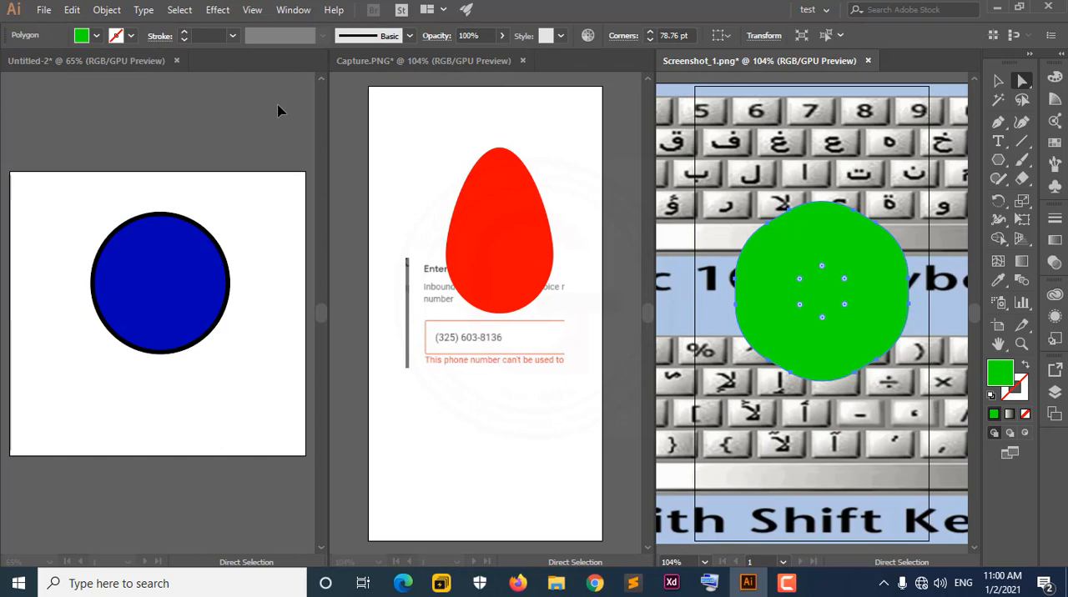
left_click(104, 70)
left_click(446, 66)
left_click(739, 61)
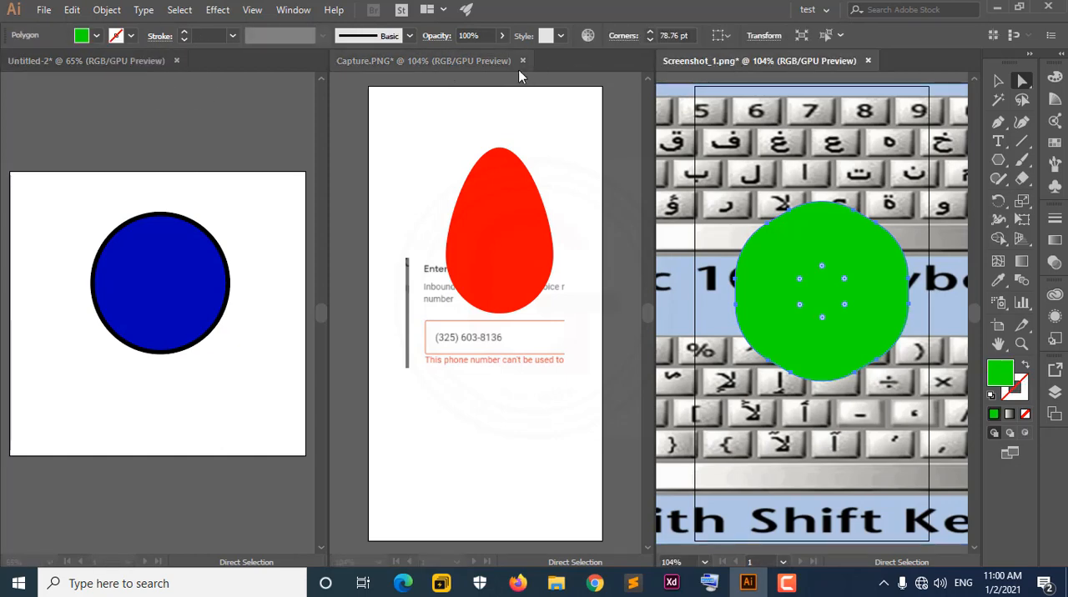
left_click(467, 66)
left_click(104, 65)
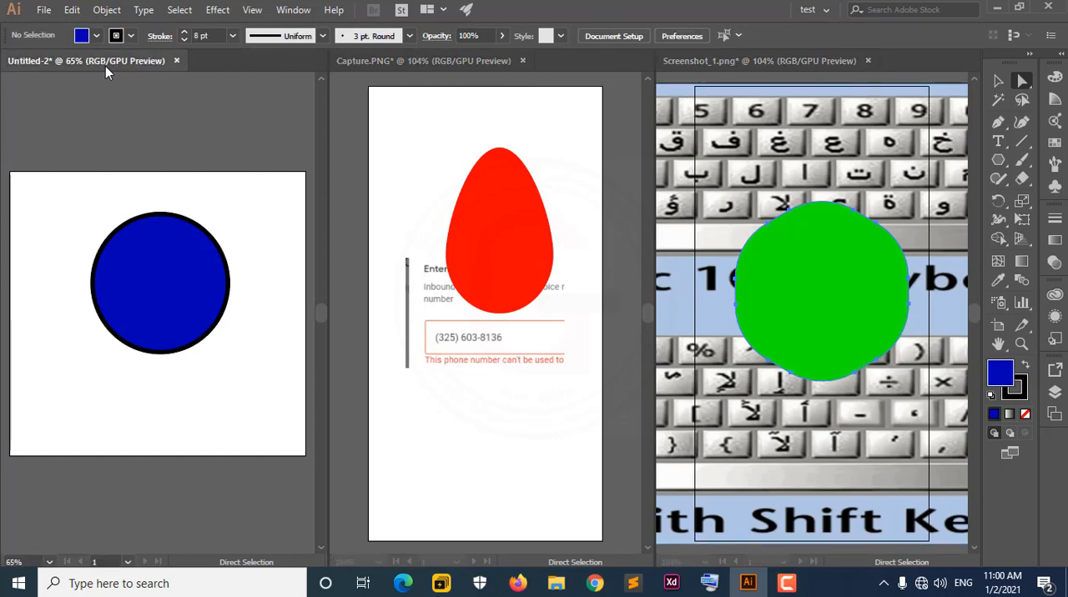